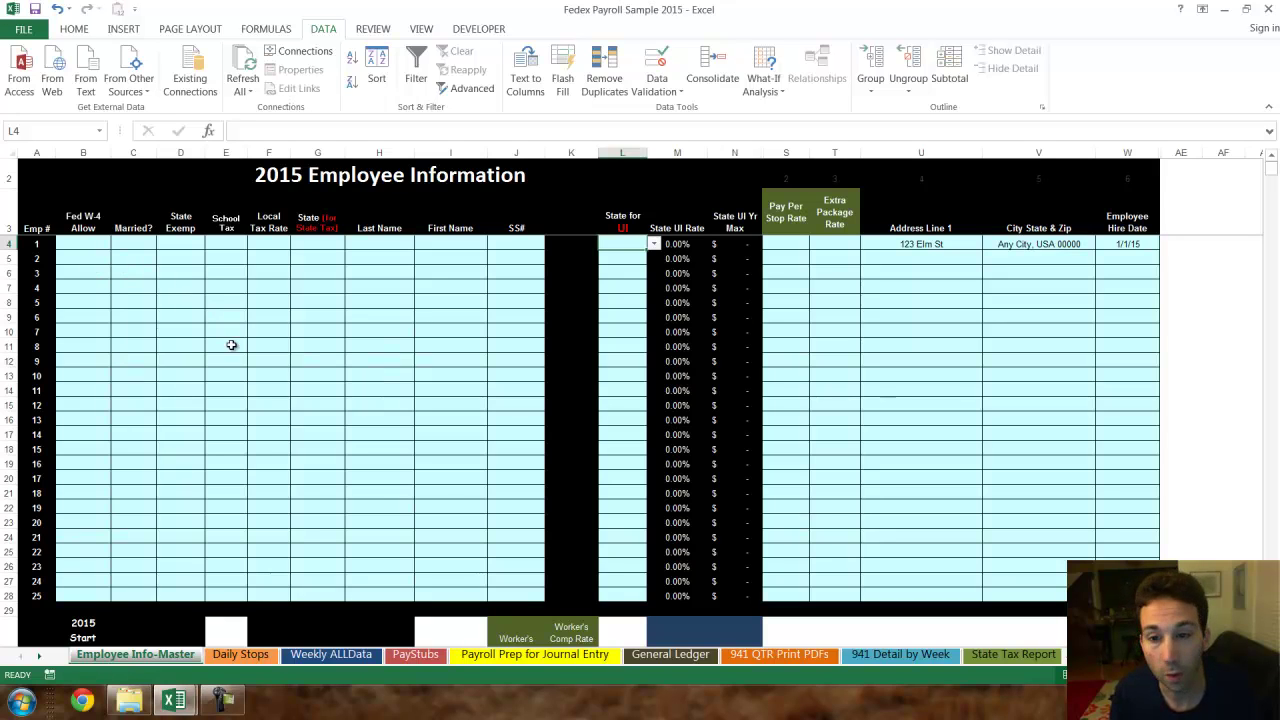
# - Zoom in on the 2015 Employee Information table and select employee 1's W-4 allowance cell
pyautogui.click(195, 364)
pyautogui.scroll(3, 194, 368)
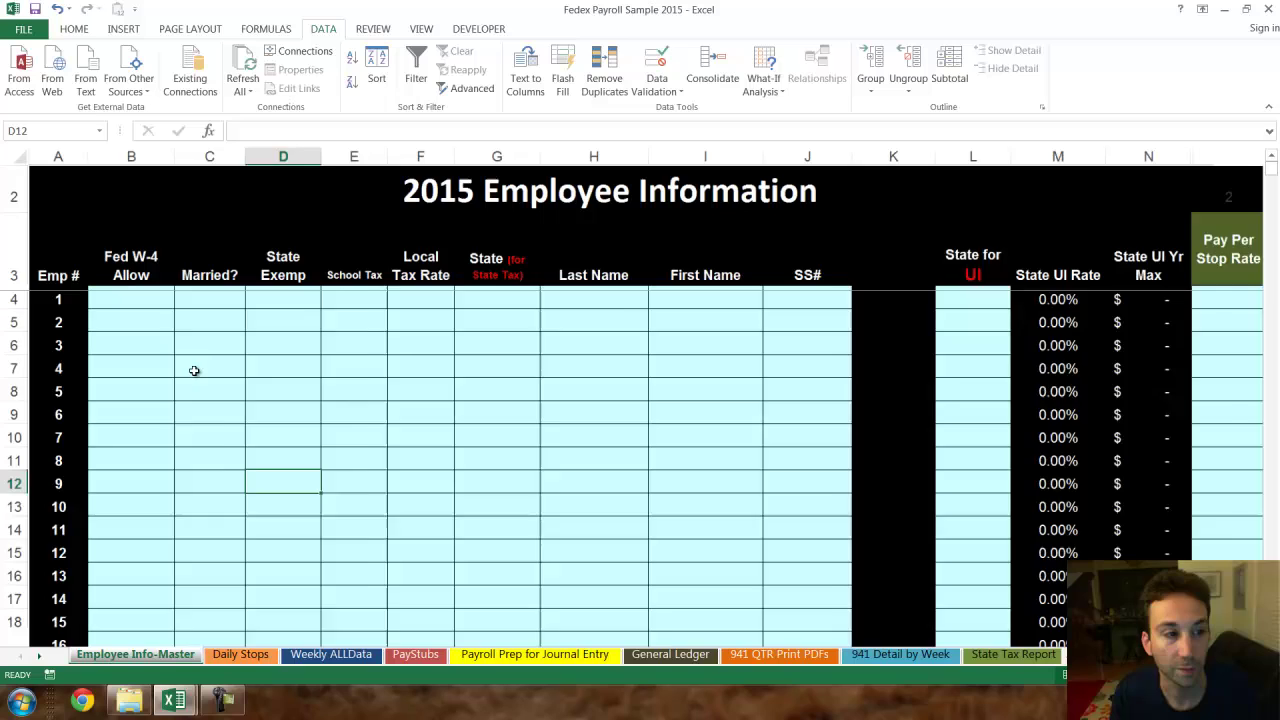
pyautogui.scroll(1, 194, 371)
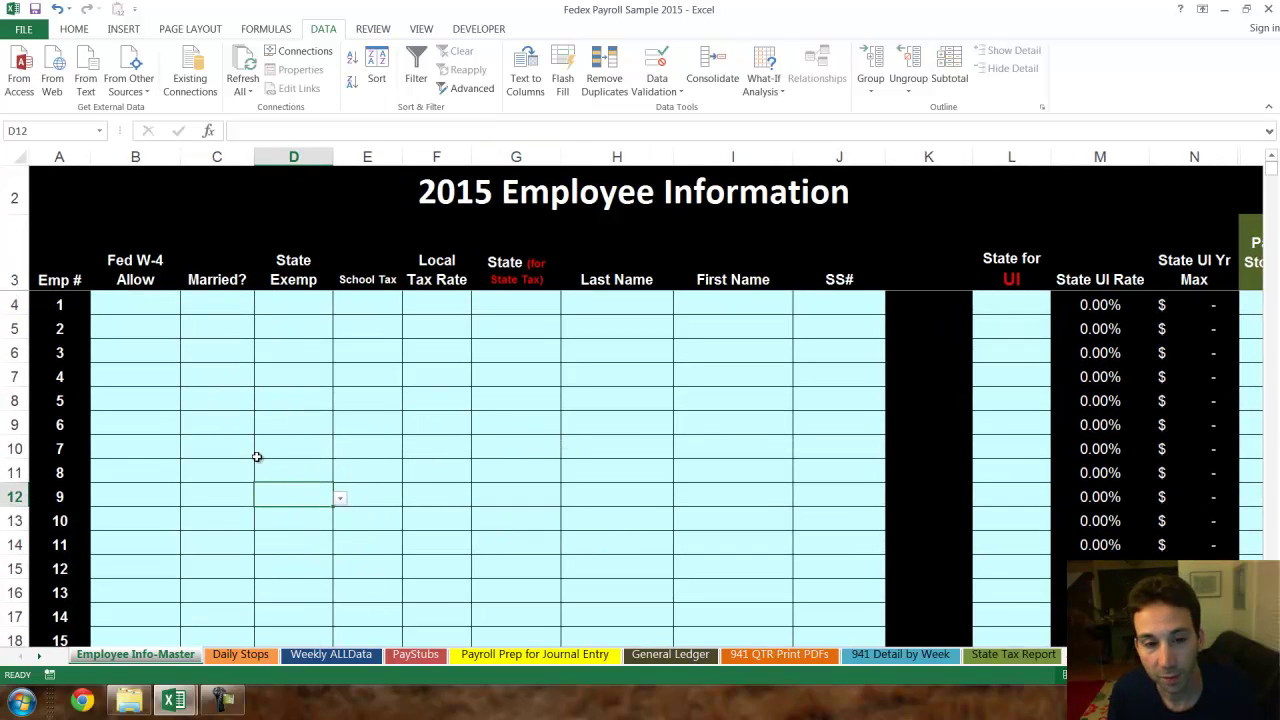
pyautogui.click(143, 304)
pyautogui.press('Down')
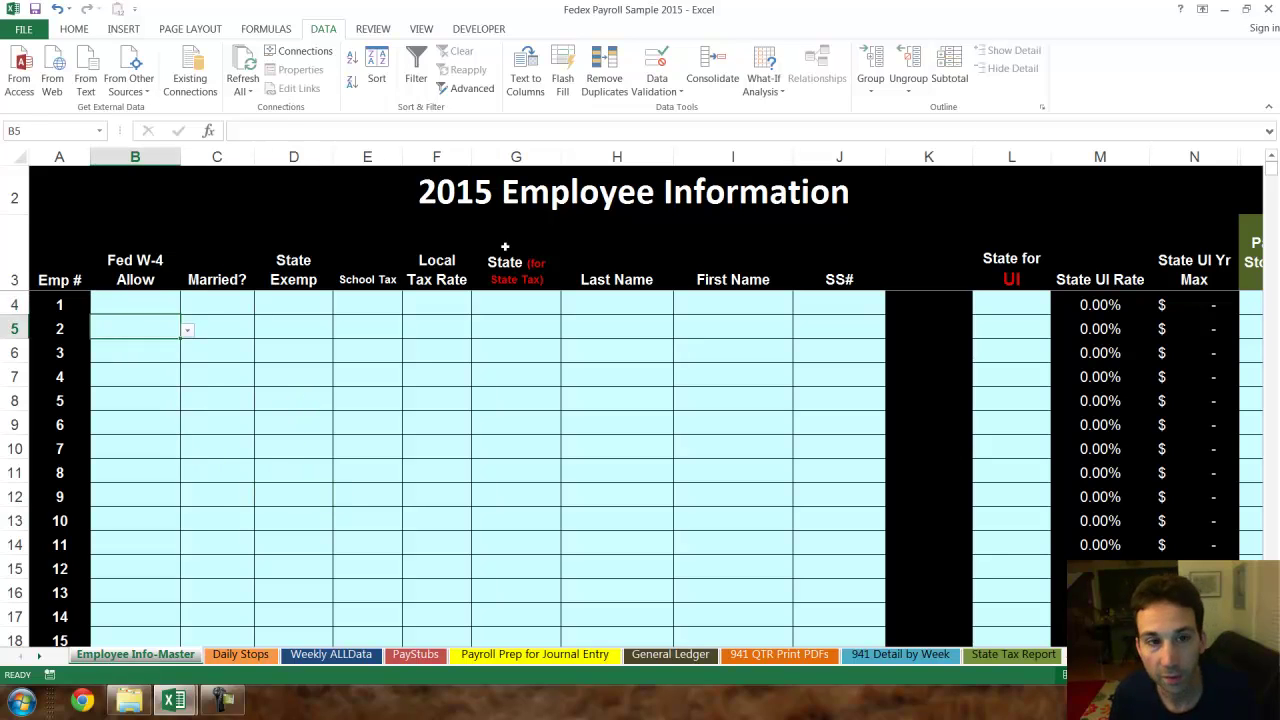
pyautogui.press('Up')
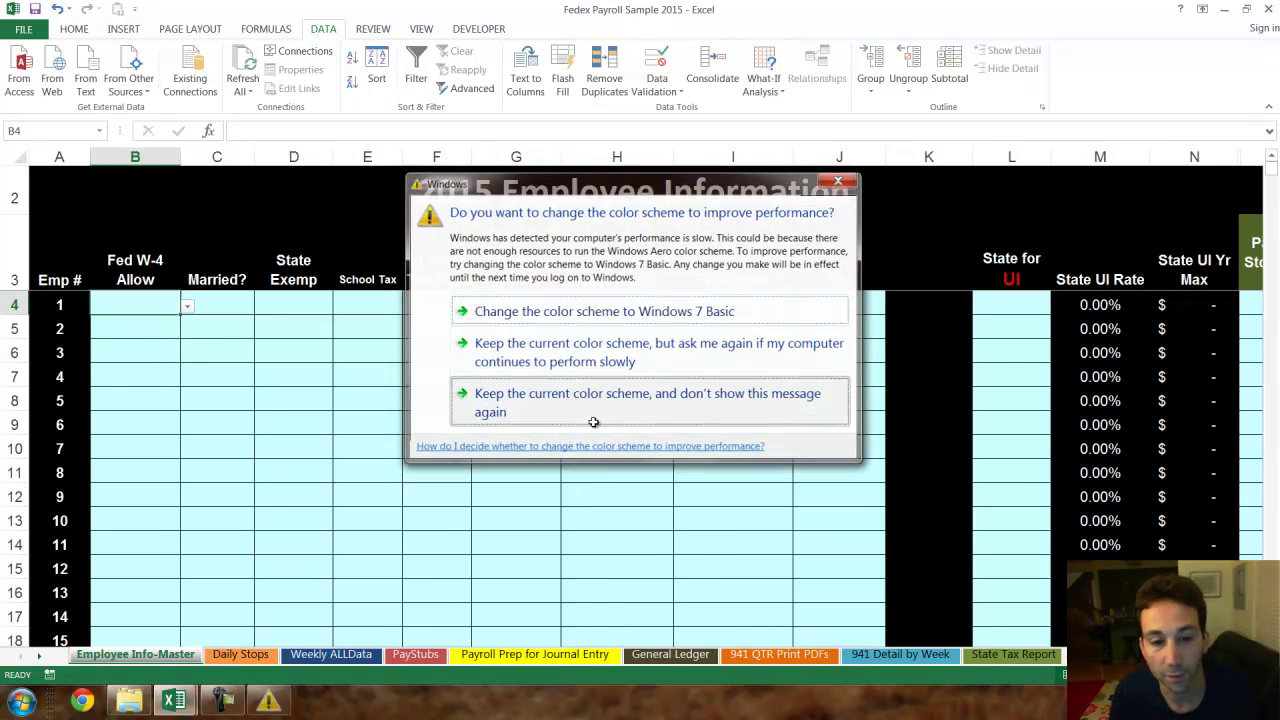
# - Keep the current colour scheme and stop the warning from showing again, then reselect cell B4
pyautogui.click(590, 421)
pyautogui.click(197, 370)
pyautogui.click(149, 305)
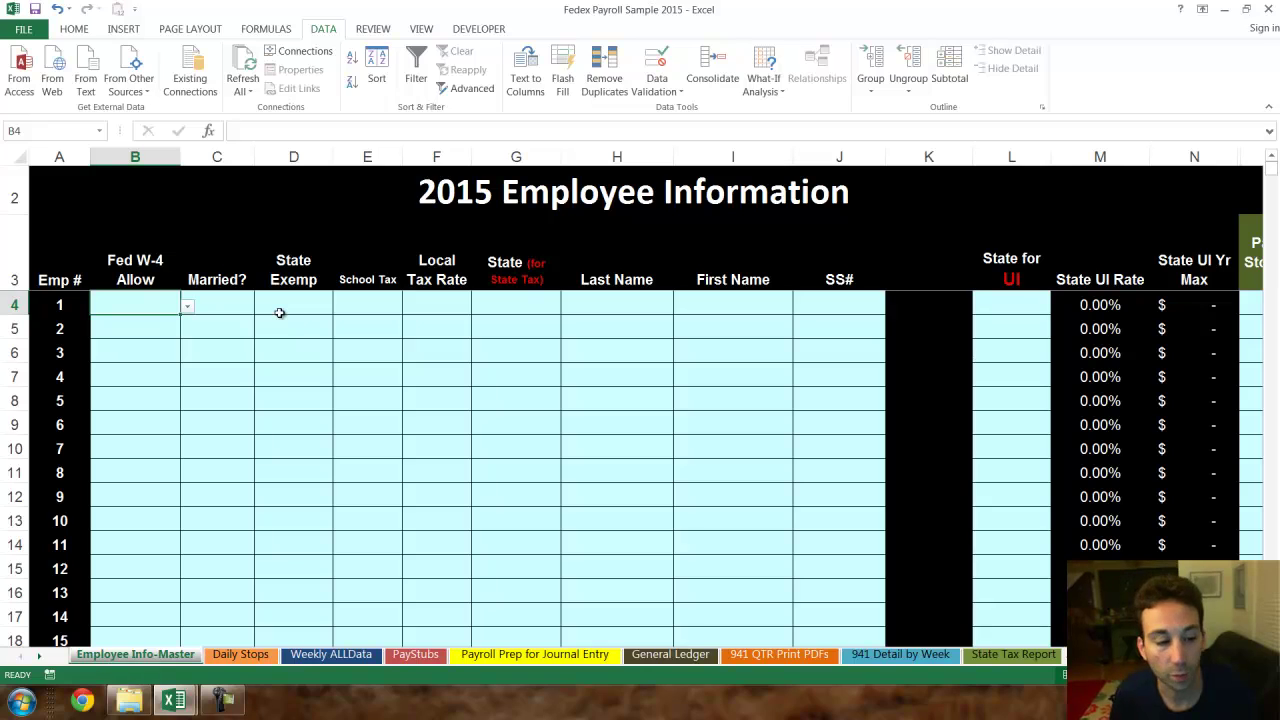
# - Give employee 1 one W-4 allowance, Married No and one state exemption
pyautogui.hotkey('alt', 'Down')
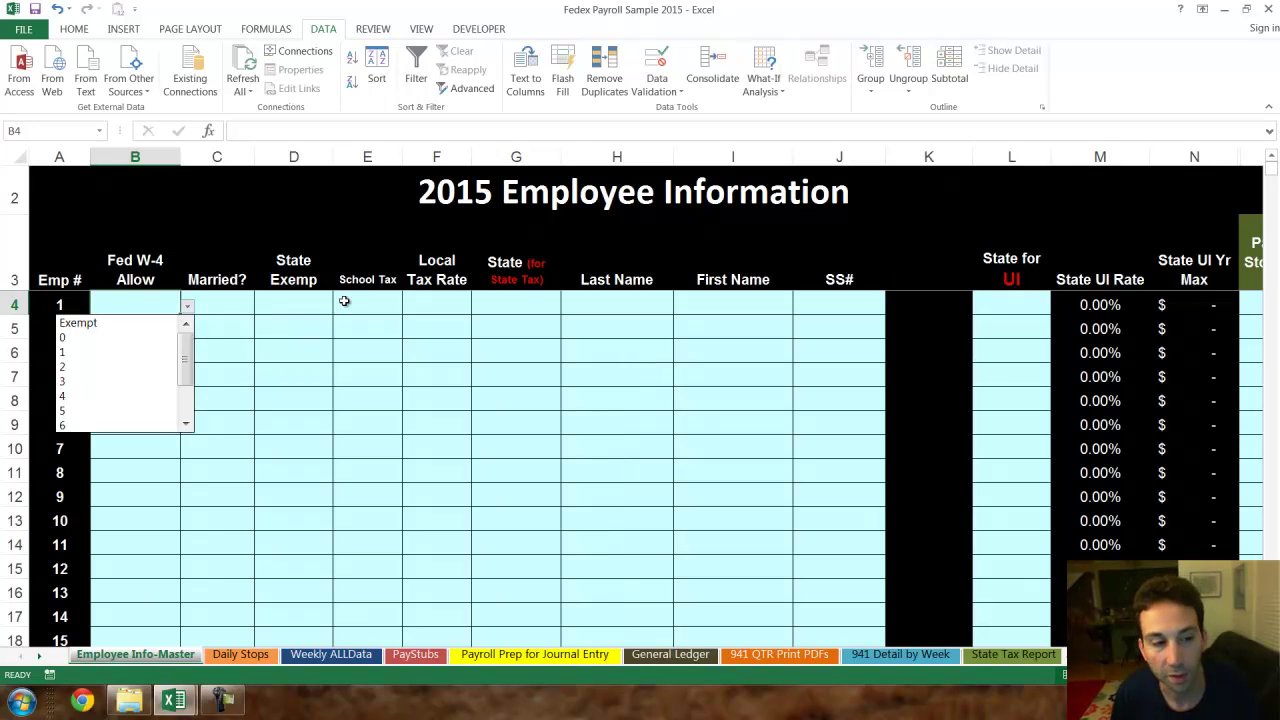
pyautogui.press('Down')
pyautogui.press('Down')
pyautogui.press('Escape')
pyautogui.write('1')
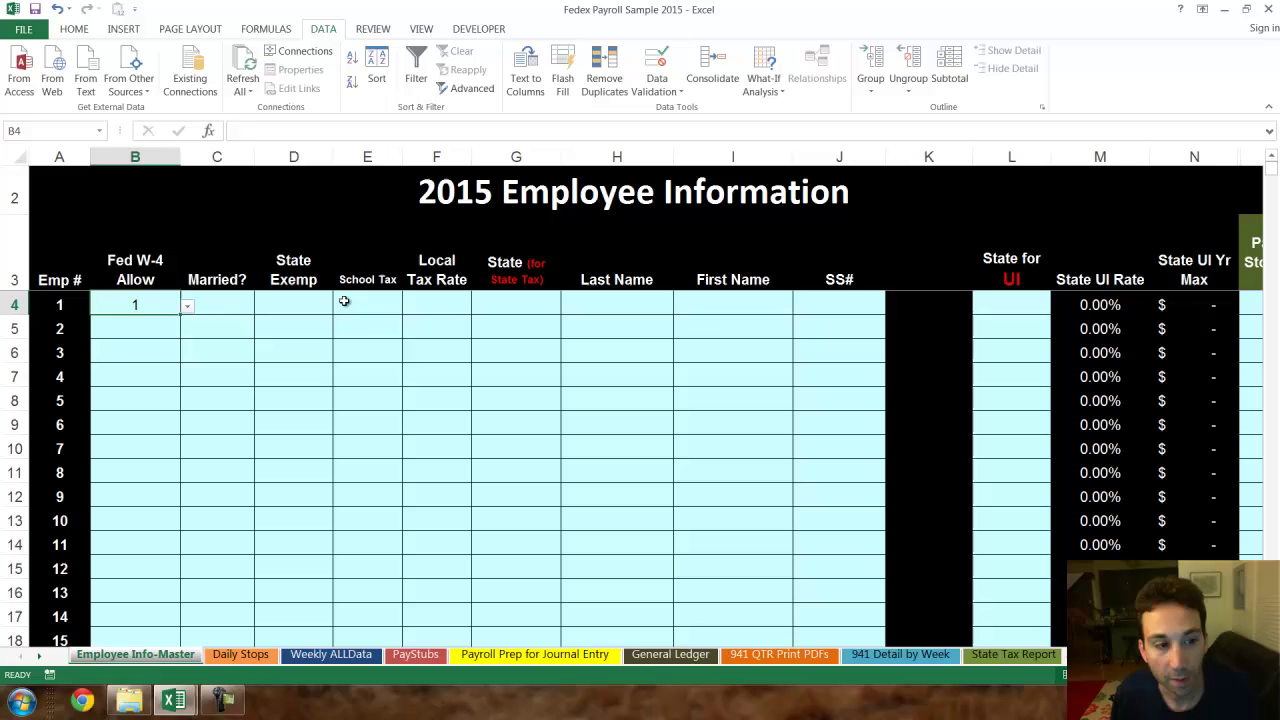
pyautogui.press('Tab')
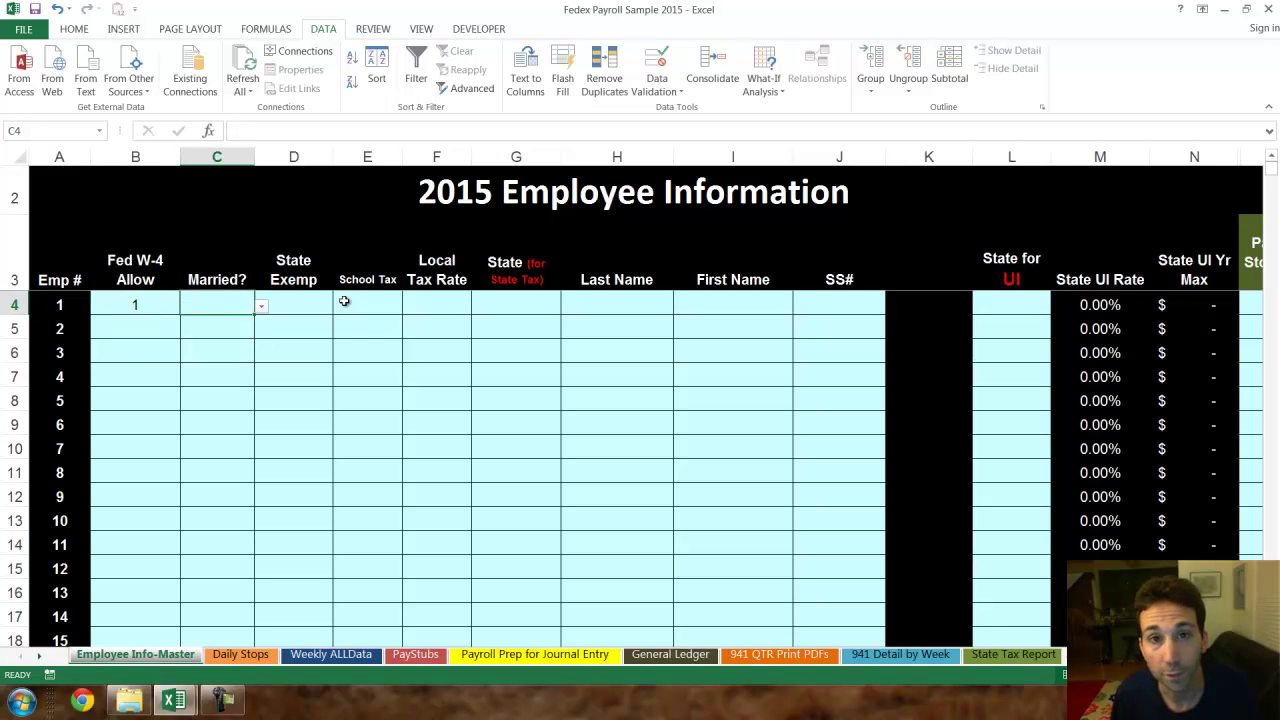
pyautogui.hotkey('alt', 'Down')
pyautogui.press('Down')
pyautogui.press('Down')
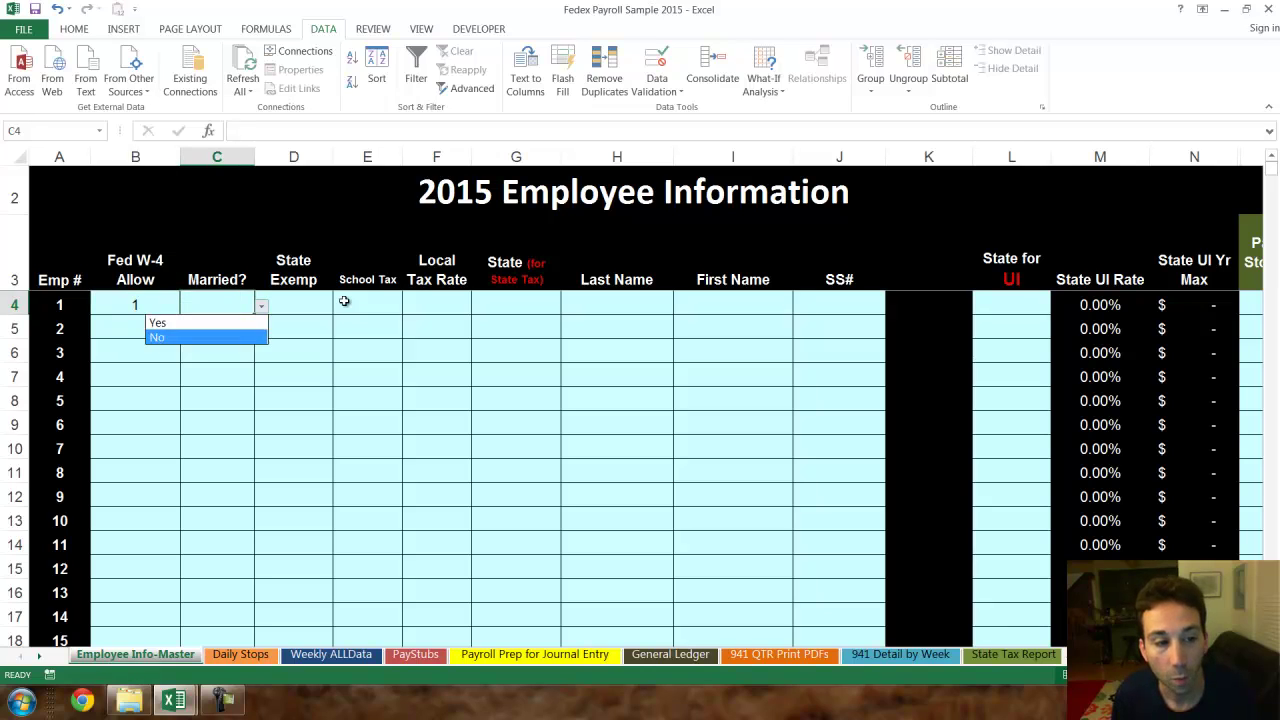
pyautogui.press('Return')
pyautogui.press('Tab')
pyautogui.hotkey('alt', 'Down')
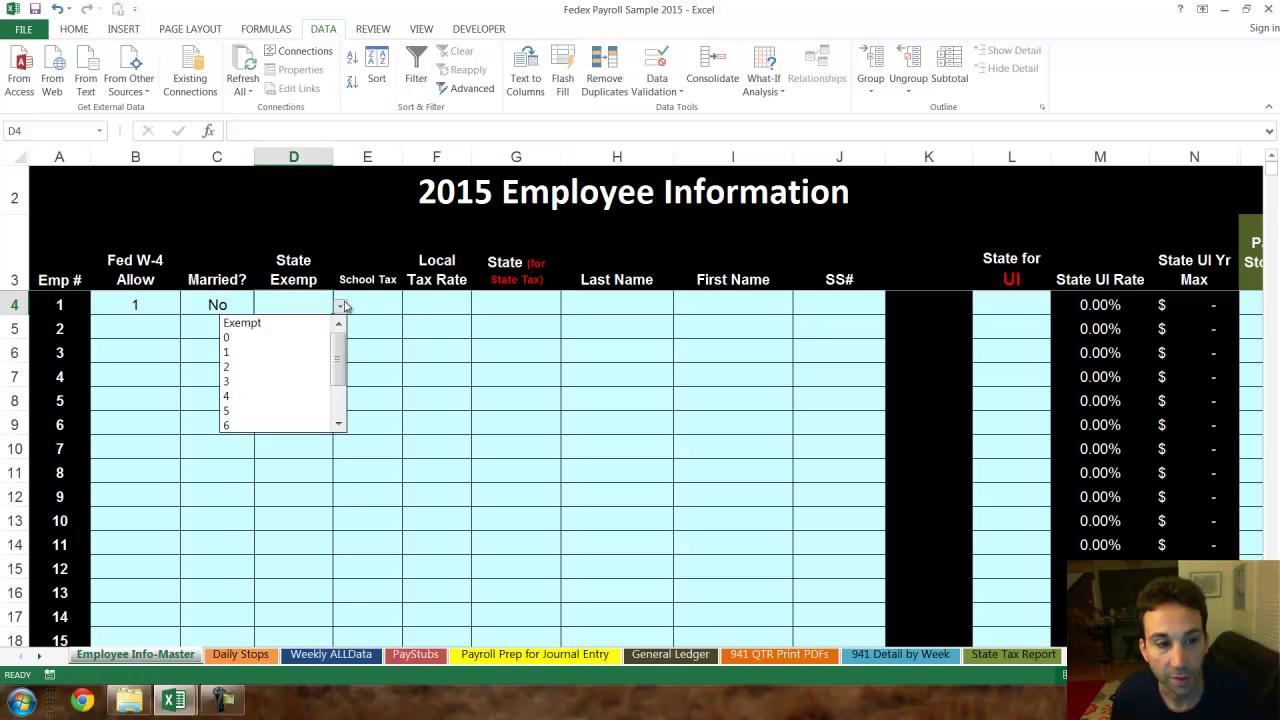
pyautogui.press('Down')
pyautogui.press('Down')
pyautogui.press('Return')
# - Set employee 1's state to MI from the State dropdown
pyautogui.press('Tab')
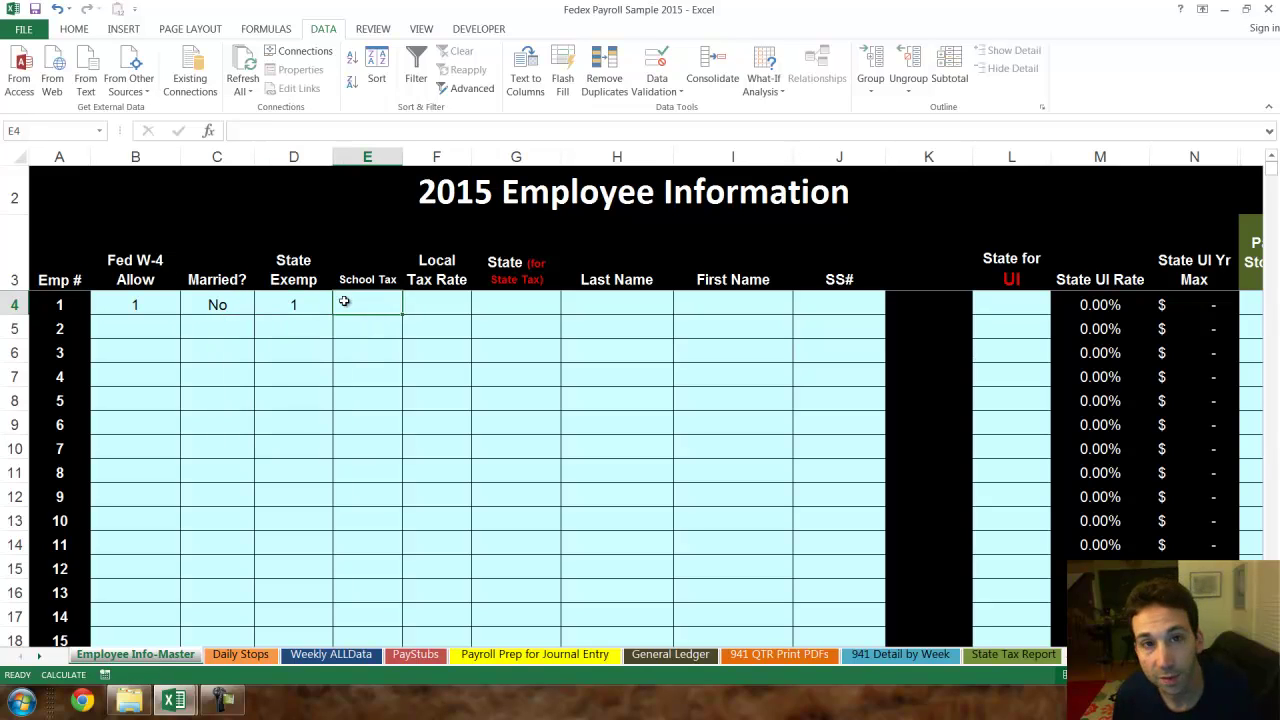
pyautogui.press('Tab')
pyautogui.hotkey('shift', 'Tab')
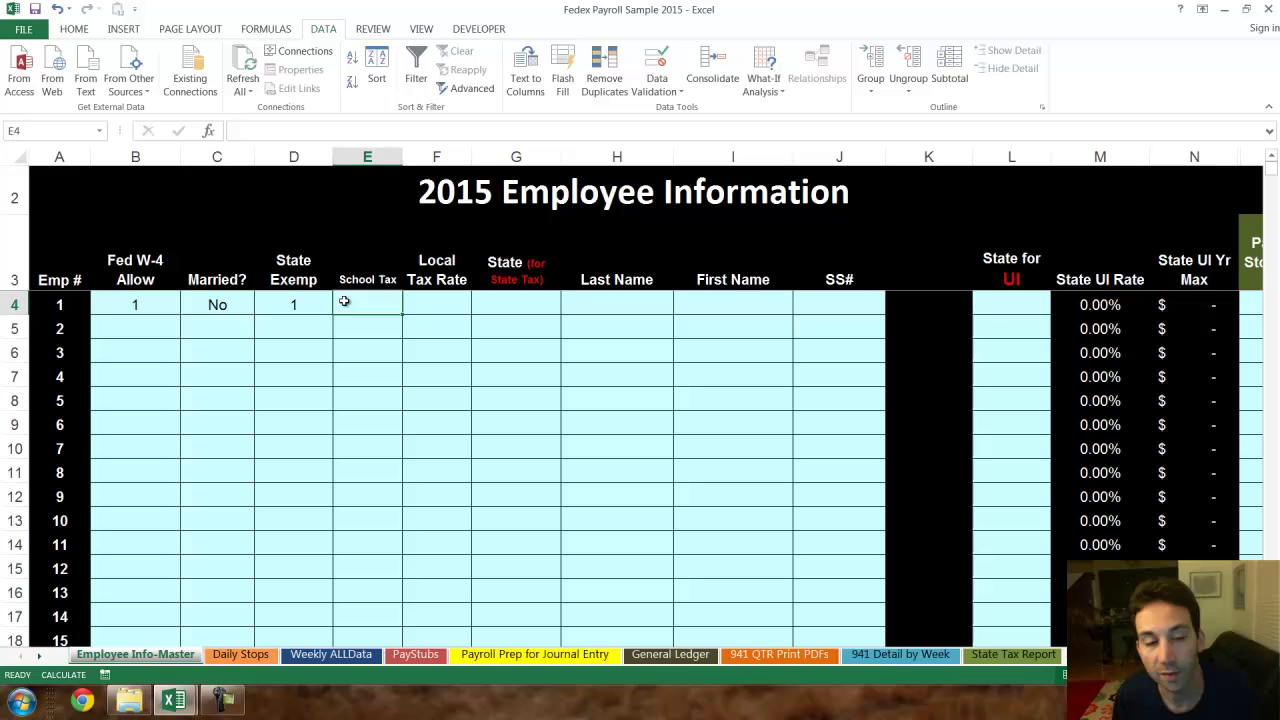
pyautogui.press('Tab')
pyautogui.hotkey('shift', 'Tab')
pyautogui.press('Tab')
pyautogui.press('Tab')
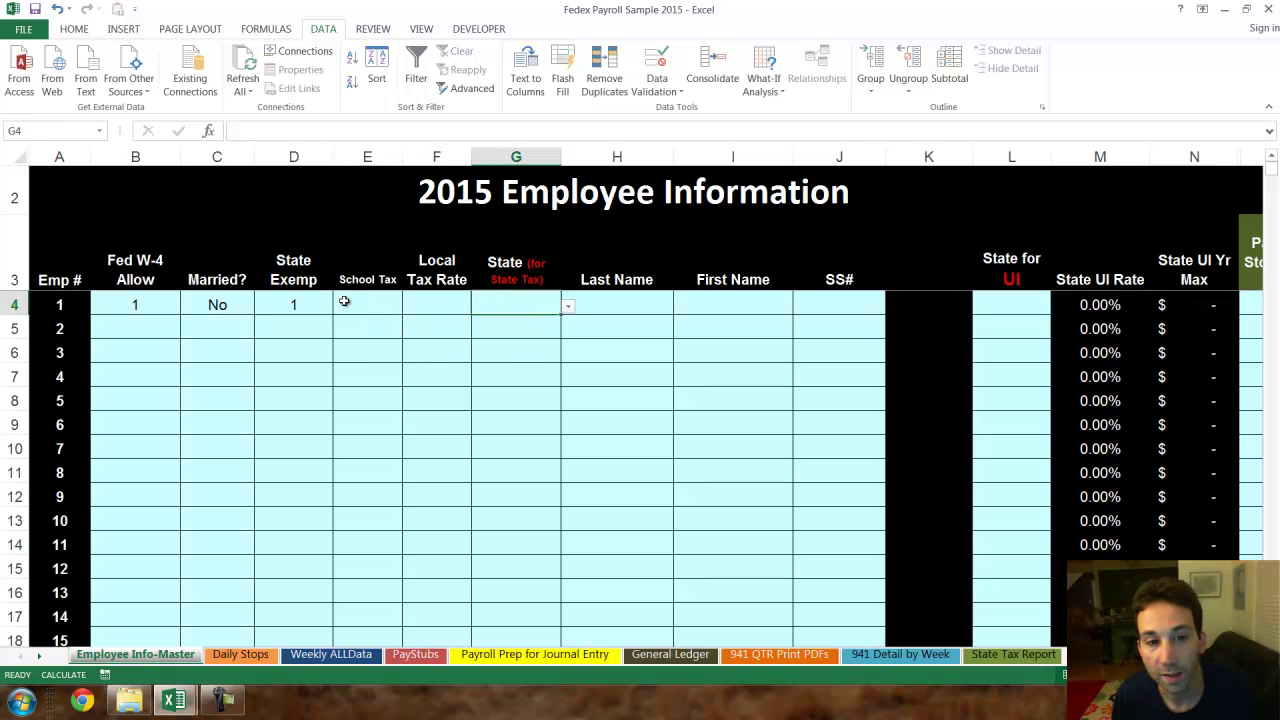
pyautogui.hotkey('shift', 'Tab')
pyautogui.press('Tab')
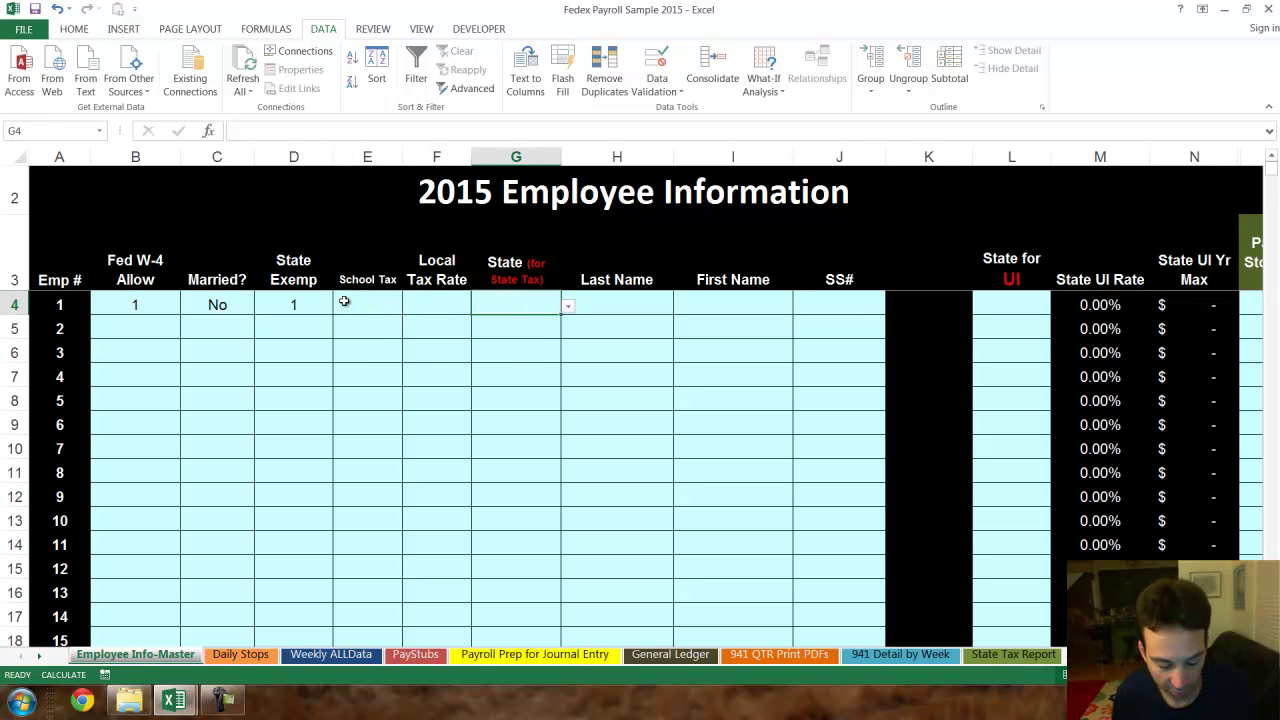
pyautogui.hotkey('alt', 'Down')
pyautogui.press('Return')
pyautogui.press('Tab')
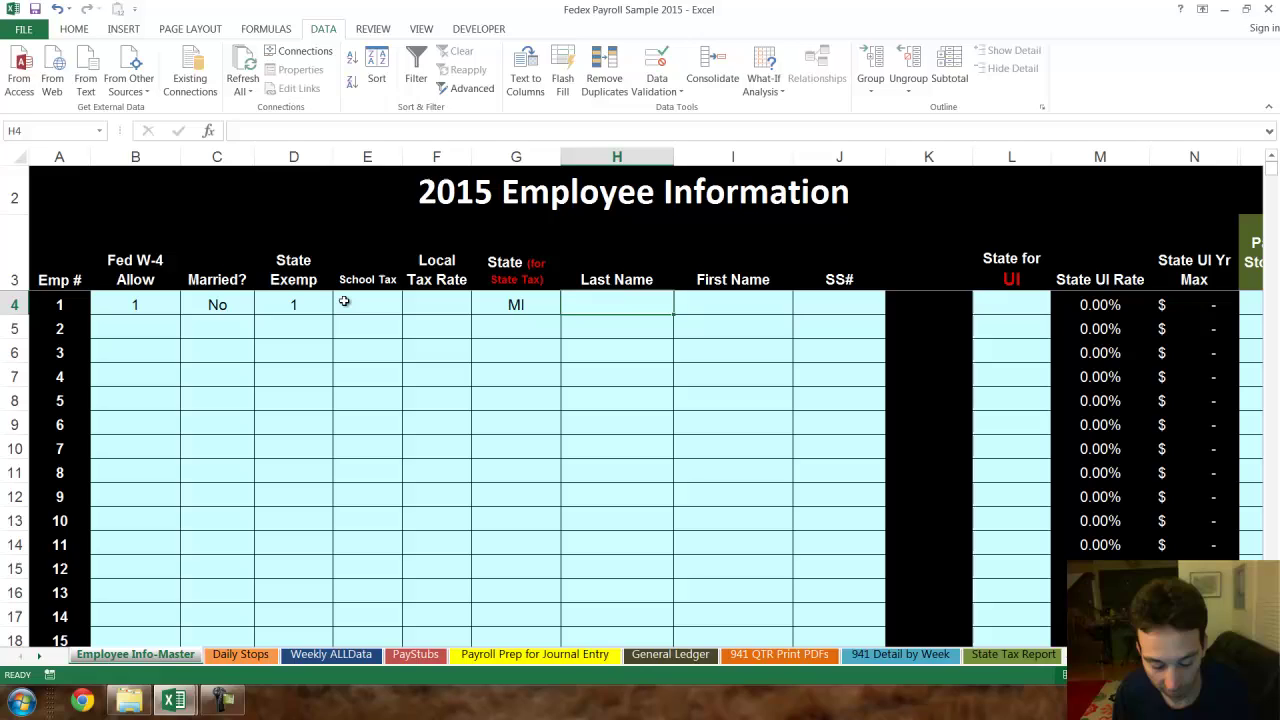
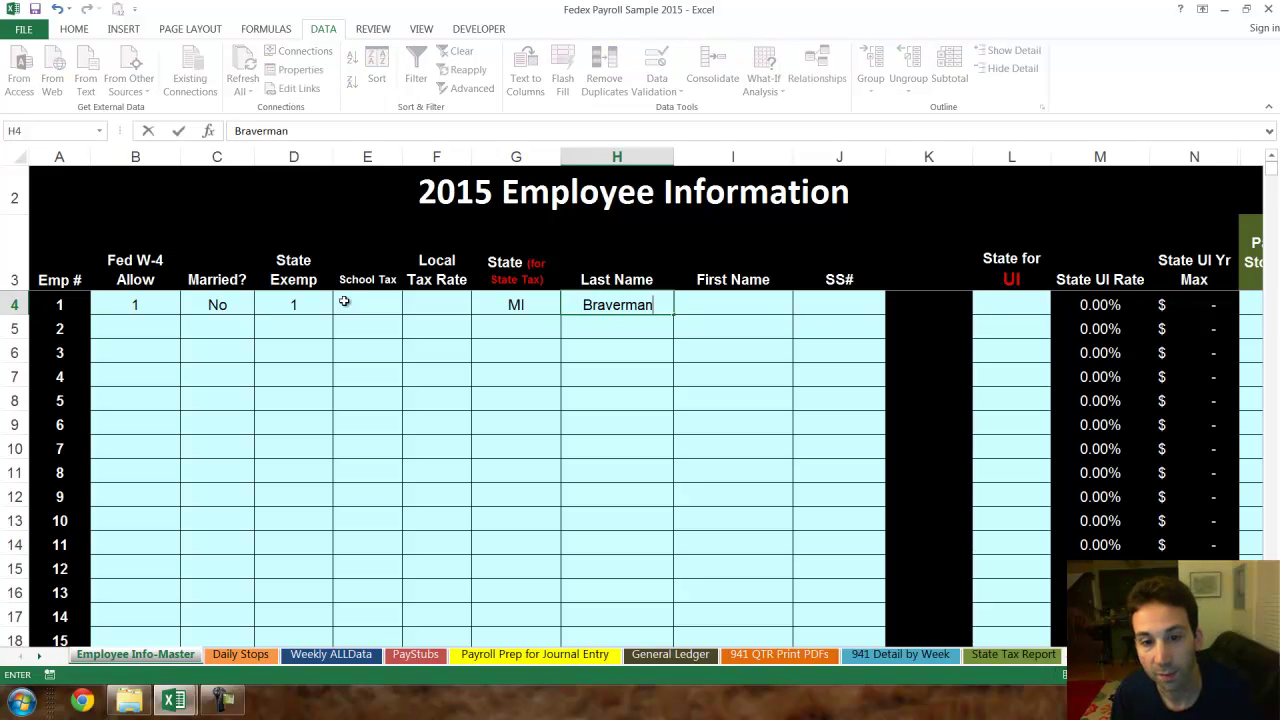
# - Enter employee 1's last name, first name and masked SSN
pyautogui.press('Tab')
pyautogui.press('Tab')
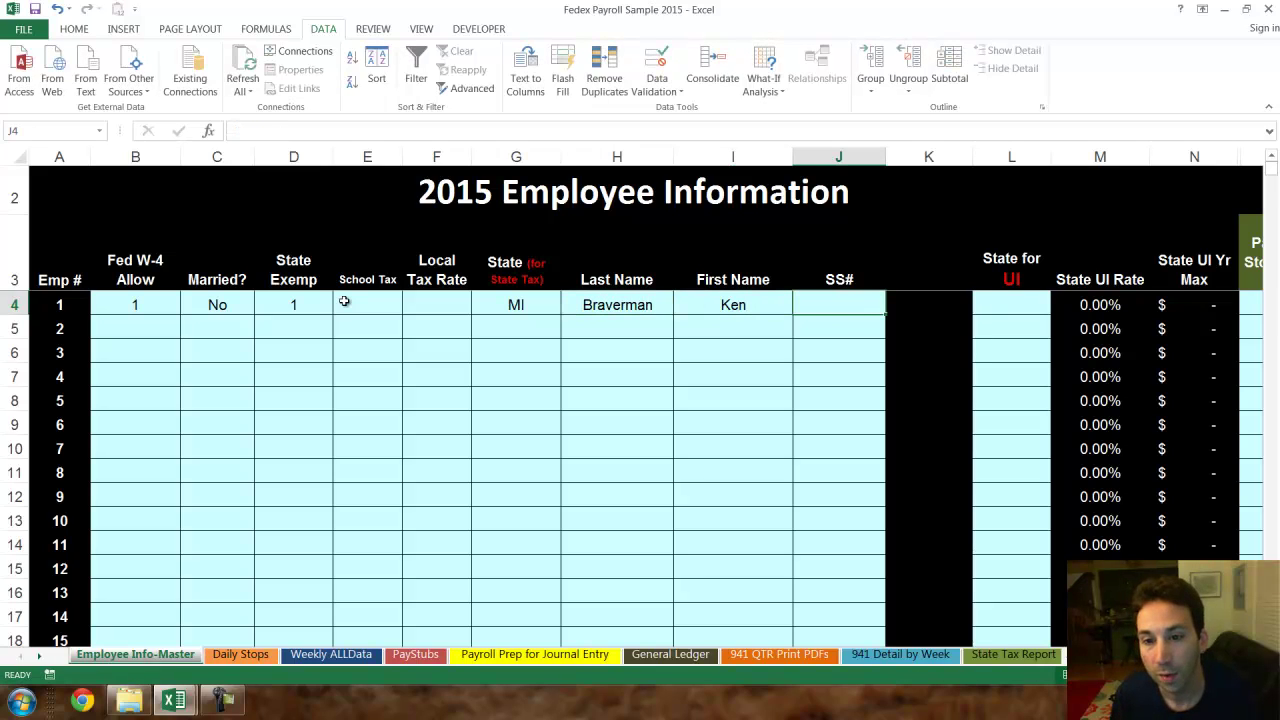
pyautogui.write('xx')
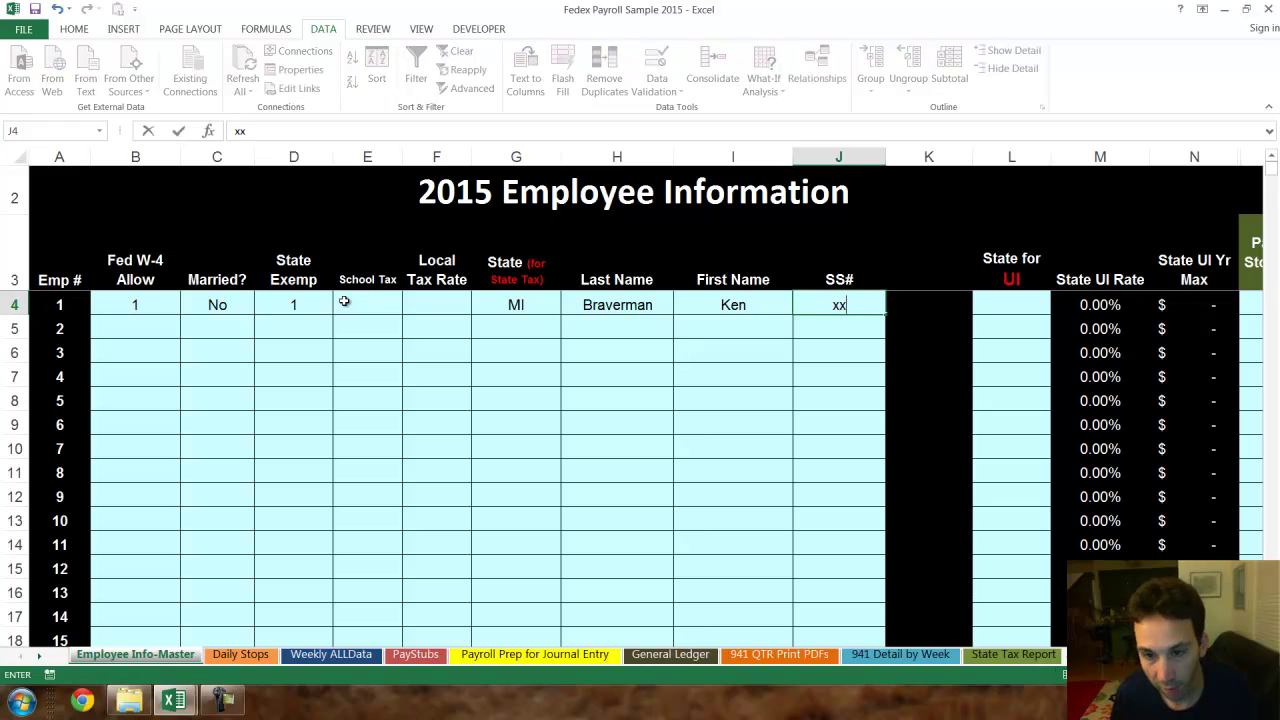
pyautogui.write('x-1236')
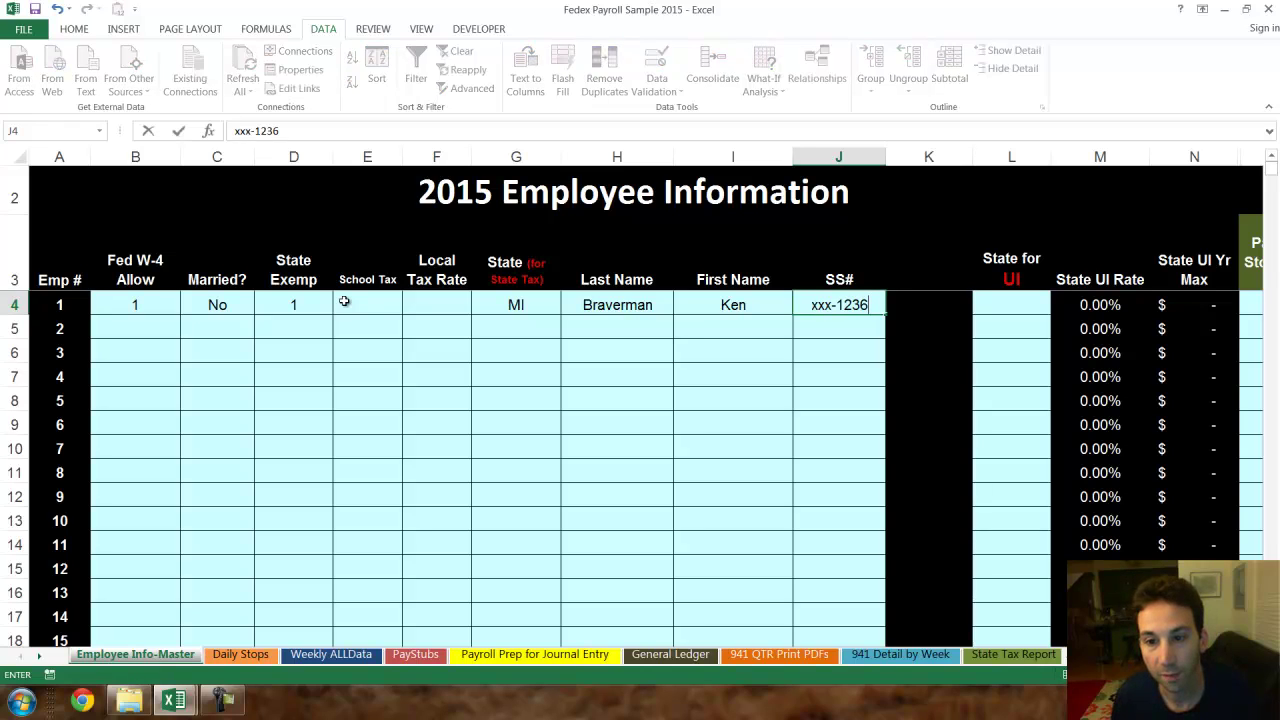
# - Set employee 1's State for UI to MI
pyautogui.press('Tab')
pyautogui.hotkey('alt', 'Down')
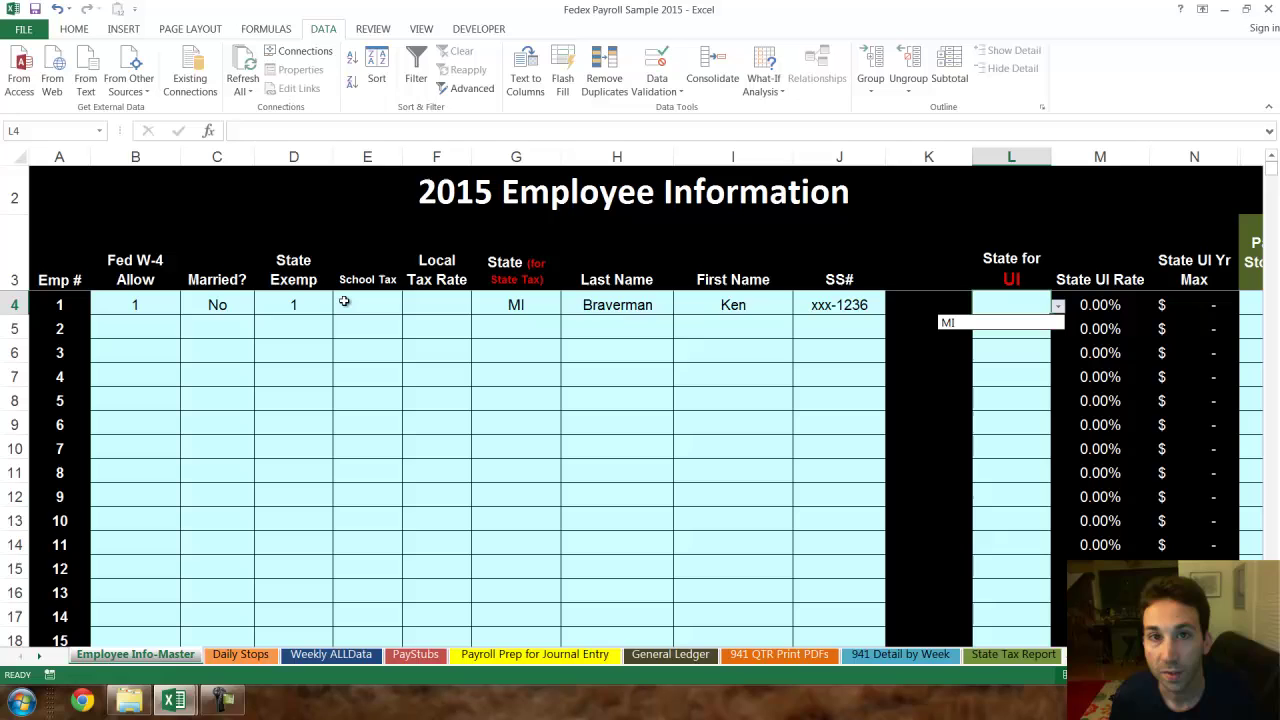
pyautogui.press('Down')
pyautogui.press('Return')
pyautogui.press('Tab')
pyautogui.press('Tab')
pyautogui.press('Tab')
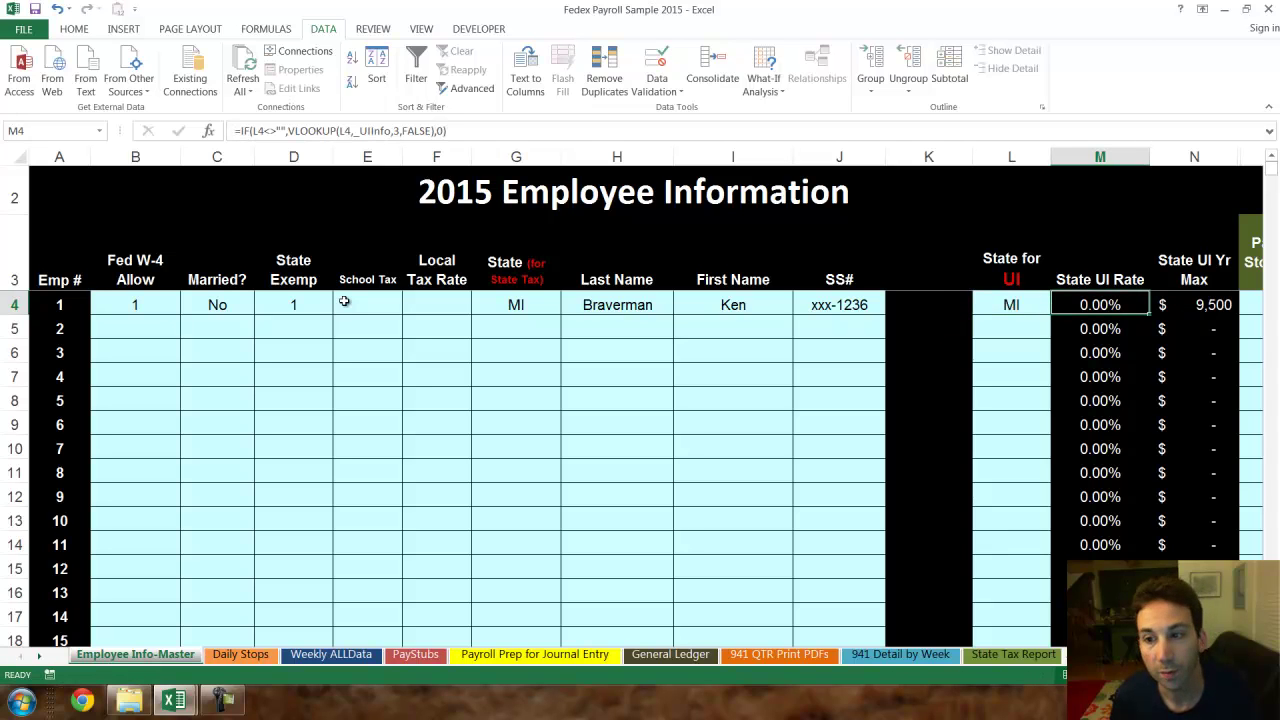
# - Enter a $1.00 pay per stop rate for employee 1 in S4
pyautogui.press('Tab')
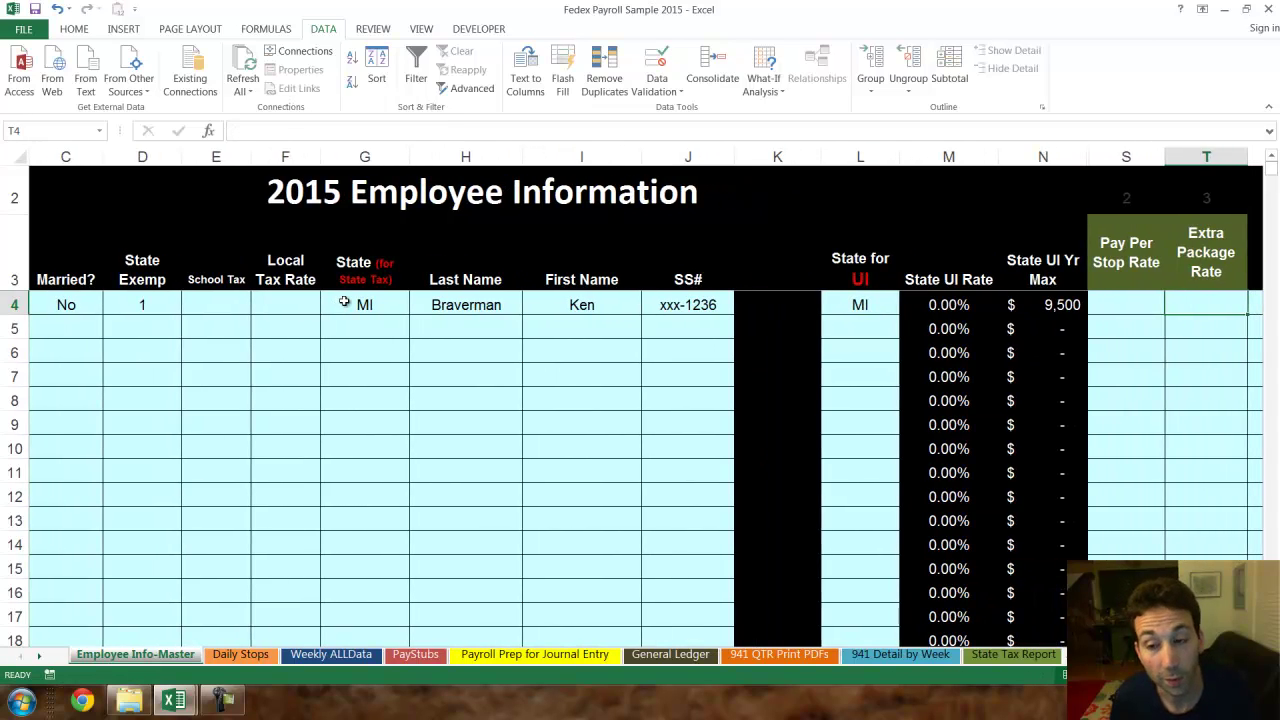
pyautogui.hotkey('shift', 'Tab')
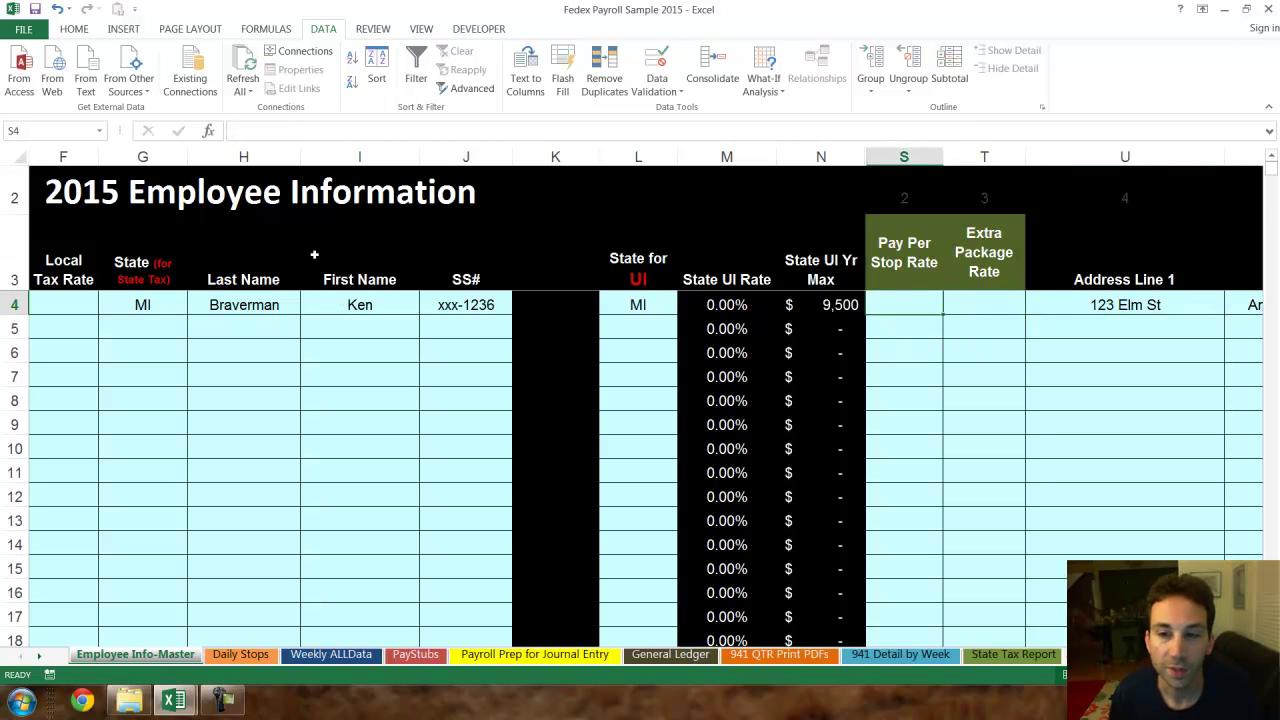
pyautogui.press('Tab')
pyautogui.press('Tab')
pyautogui.press('Tab')
pyautogui.press('Tab')
pyautogui.press('Tab')
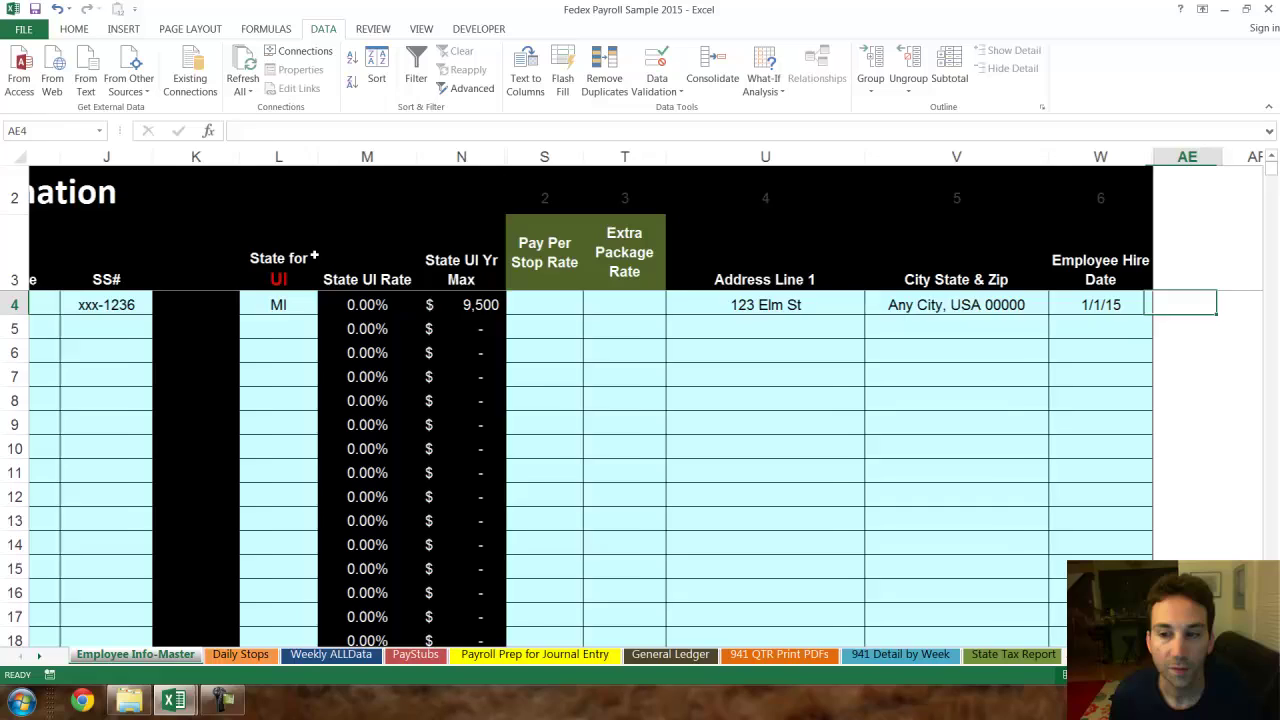
pyautogui.hotkey('shift', 'Tab')
pyautogui.hotkey('shift', 'Tab')
pyautogui.hotkey('shift', 'Tab')
pyautogui.hotkey('shift', 'Tab')
pyautogui.hotkey('shift', 'Tab')
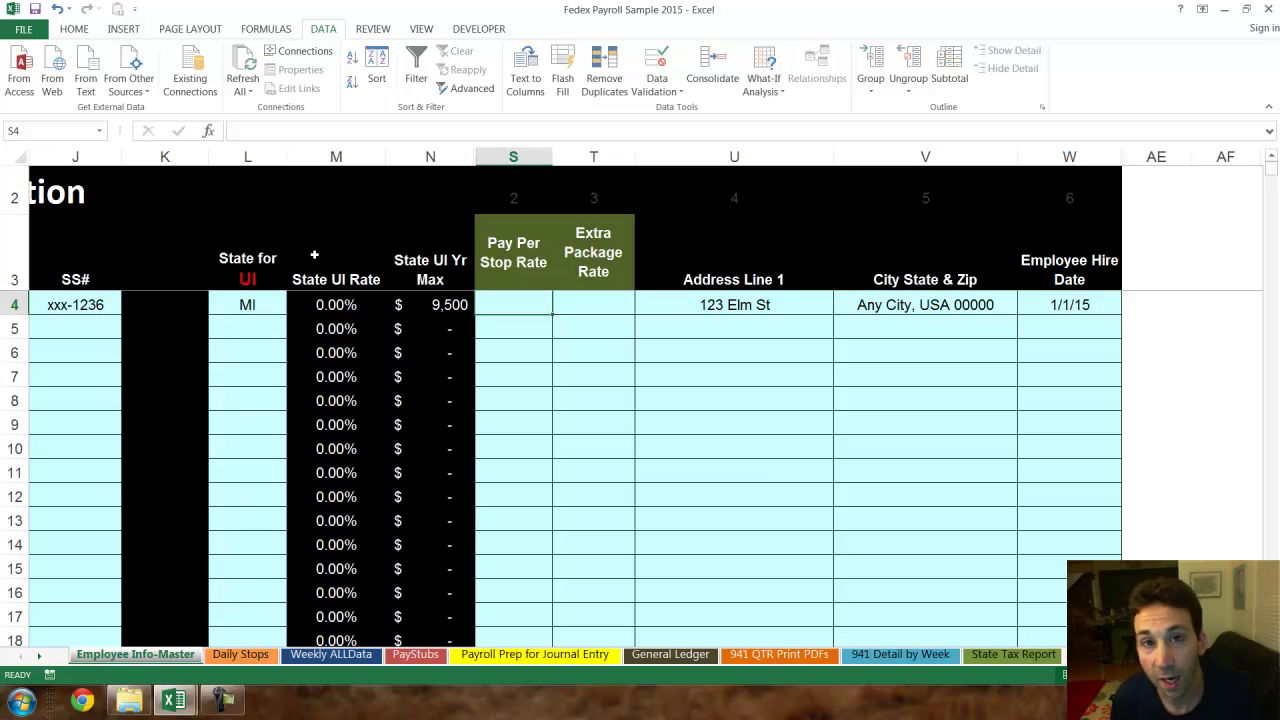
pyautogui.press('Tab')
pyautogui.hotkey('shift', 'Tab')
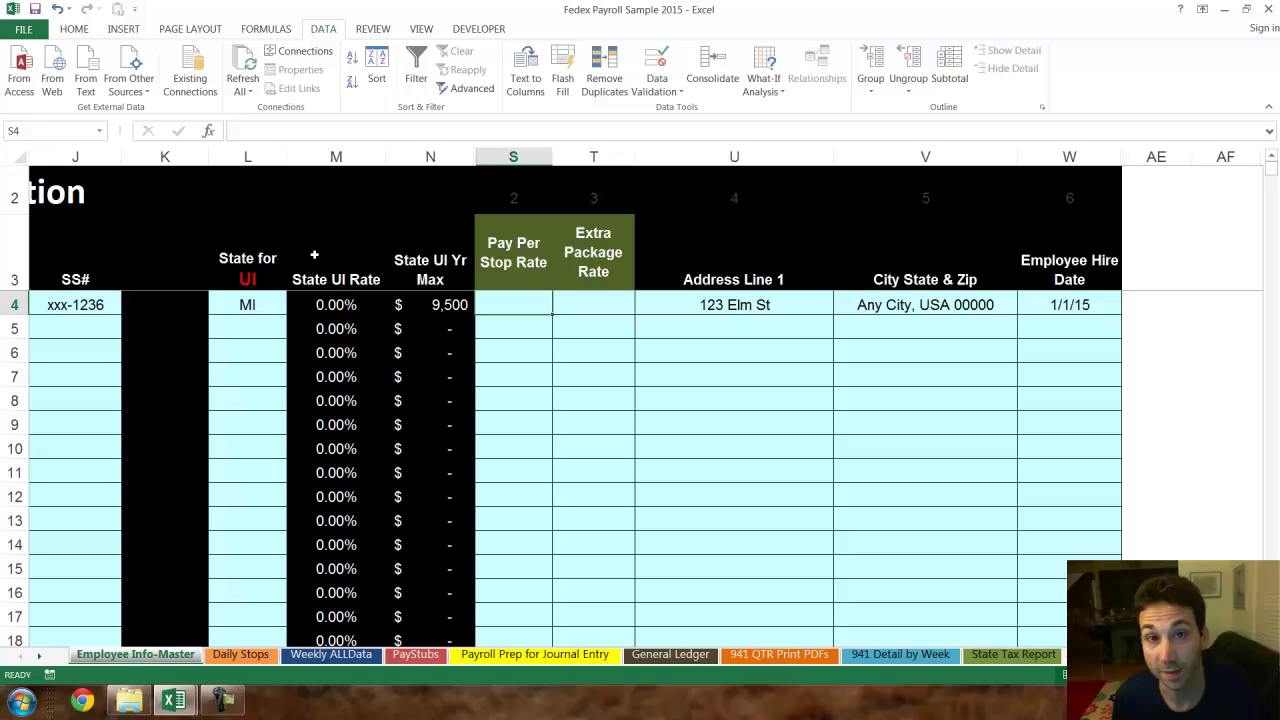
pyautogui.press('Tab')
pyautogui.hotkey('shift', 'Tab')
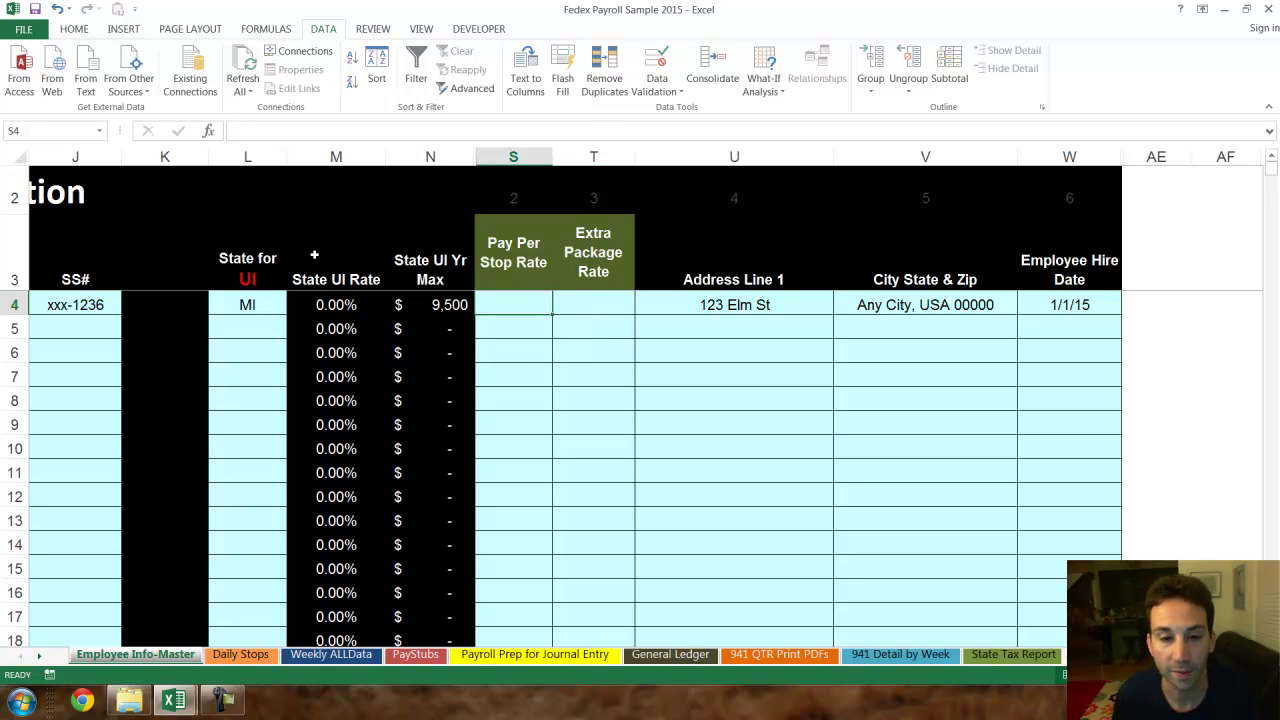
pyautogui.write('1')
pyautogui.press('Return')
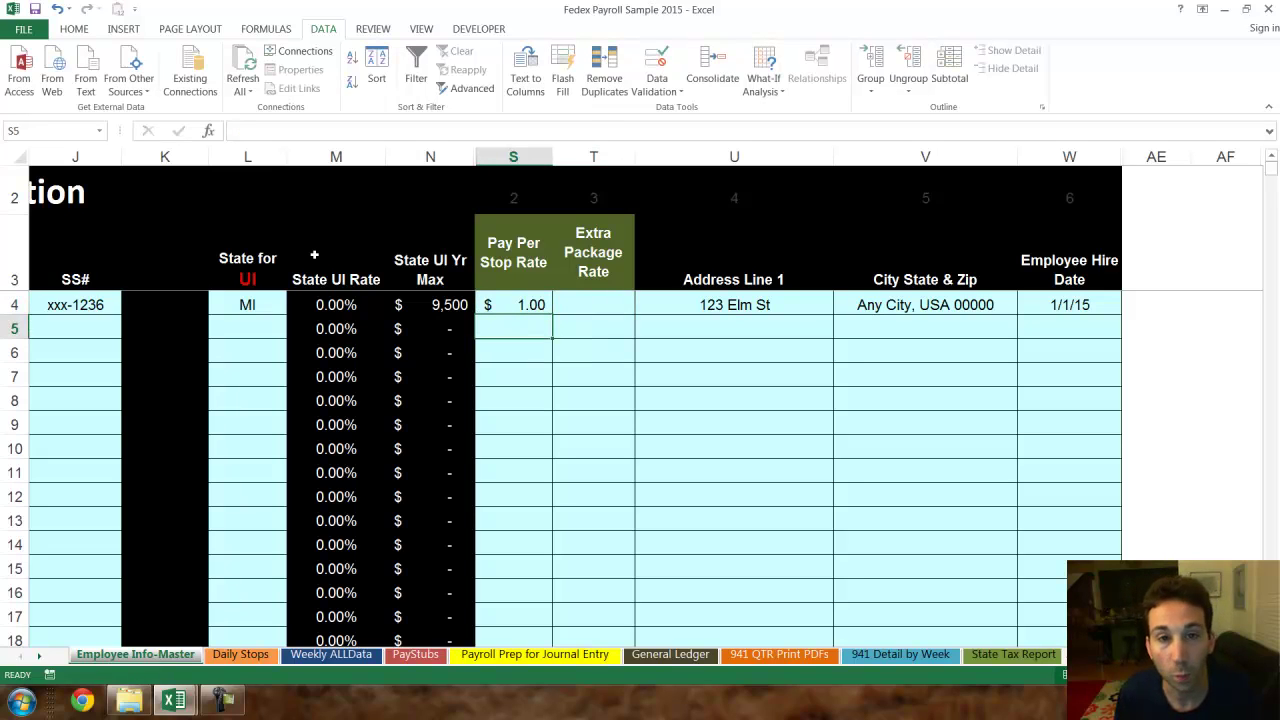
# - Enter a $0.20 extra package rate in T4 and review employee 1's row
pyautogui.press('Up')
pyautogui.press('Tab')
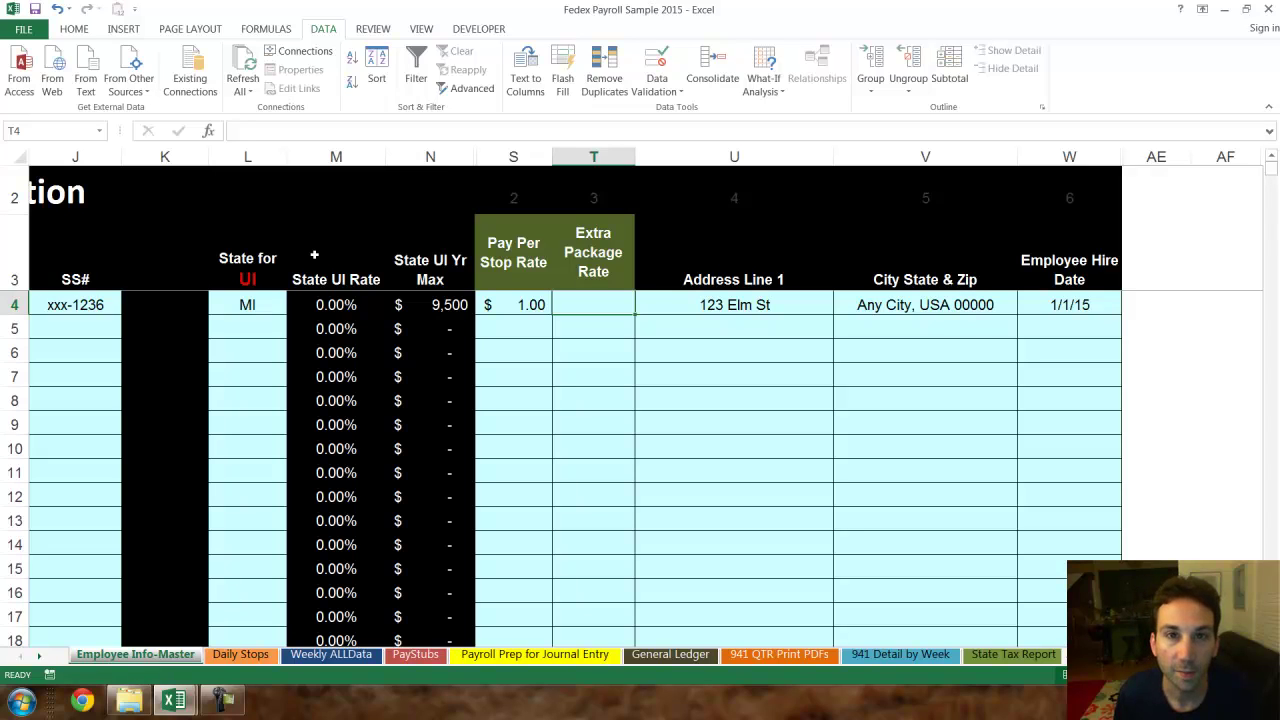
pyautogui.write('.2')
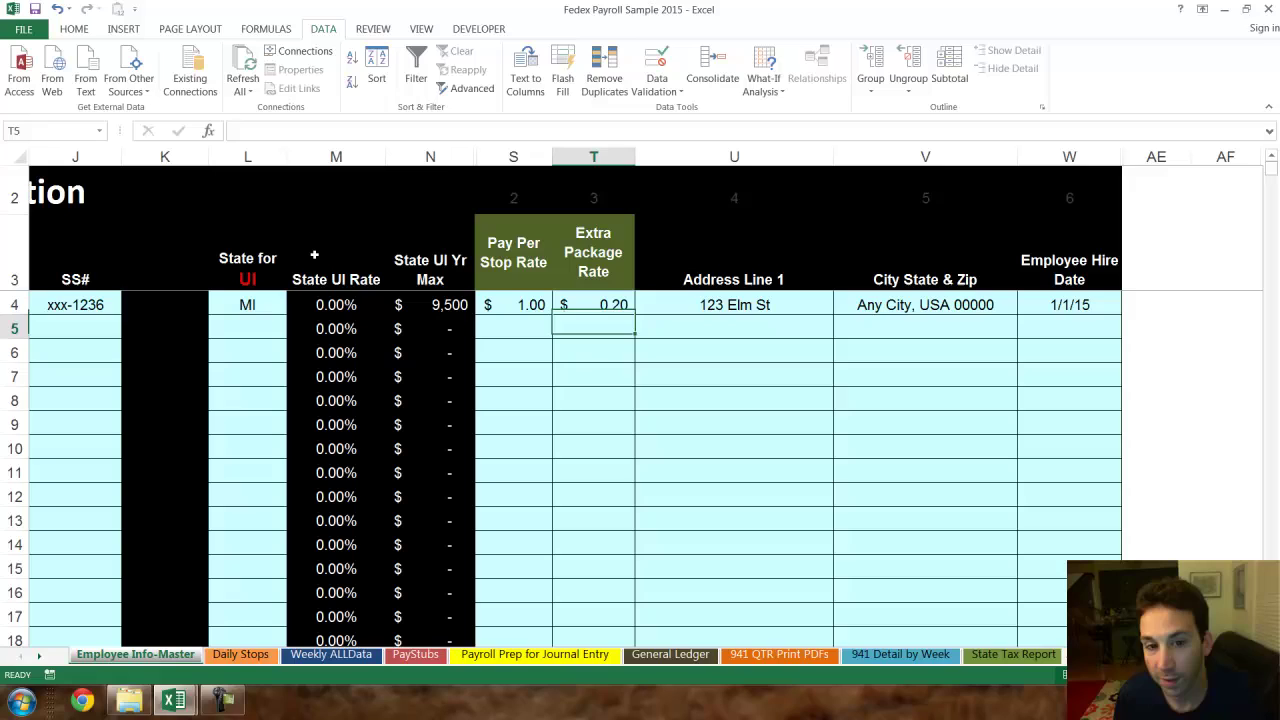
pyautogui.press('Return')
pyautogui.press('Up')
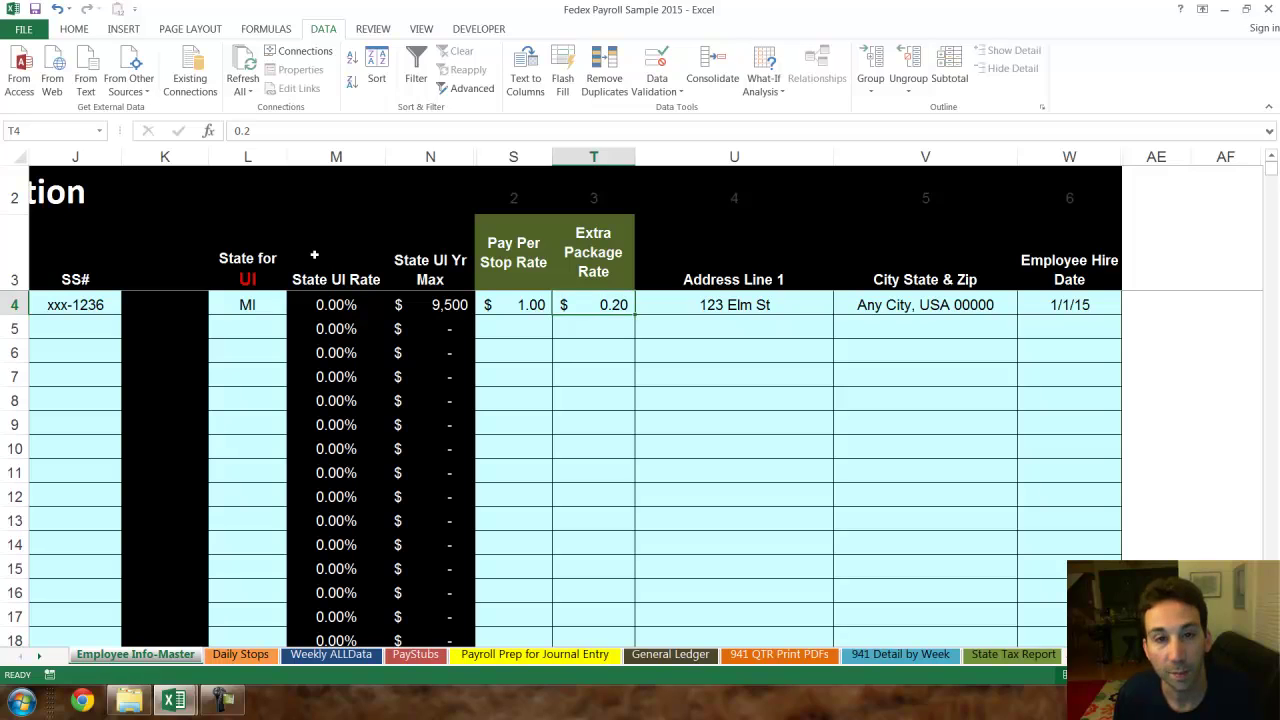
pyautogui.press('Down')
pyautogui.press('Up')
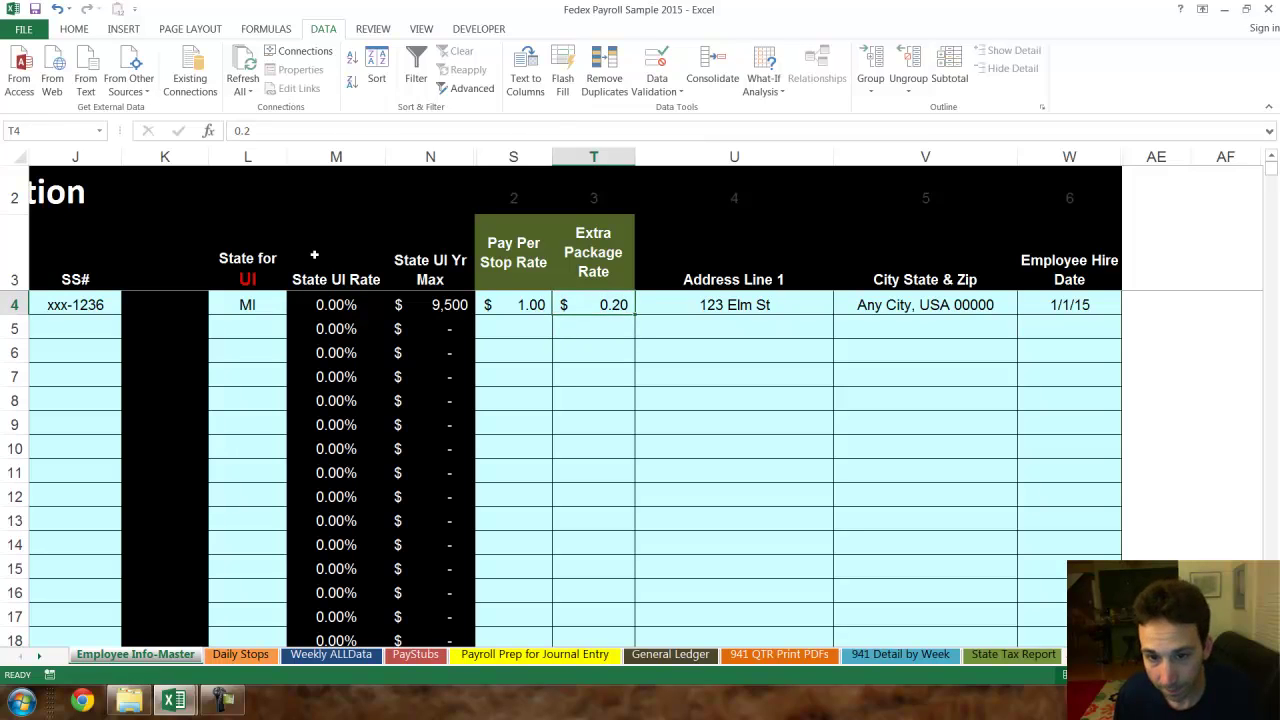
pyautogui.hotkey('shift', 'Left')
pyautogui.hotkey('shift', 'Right')
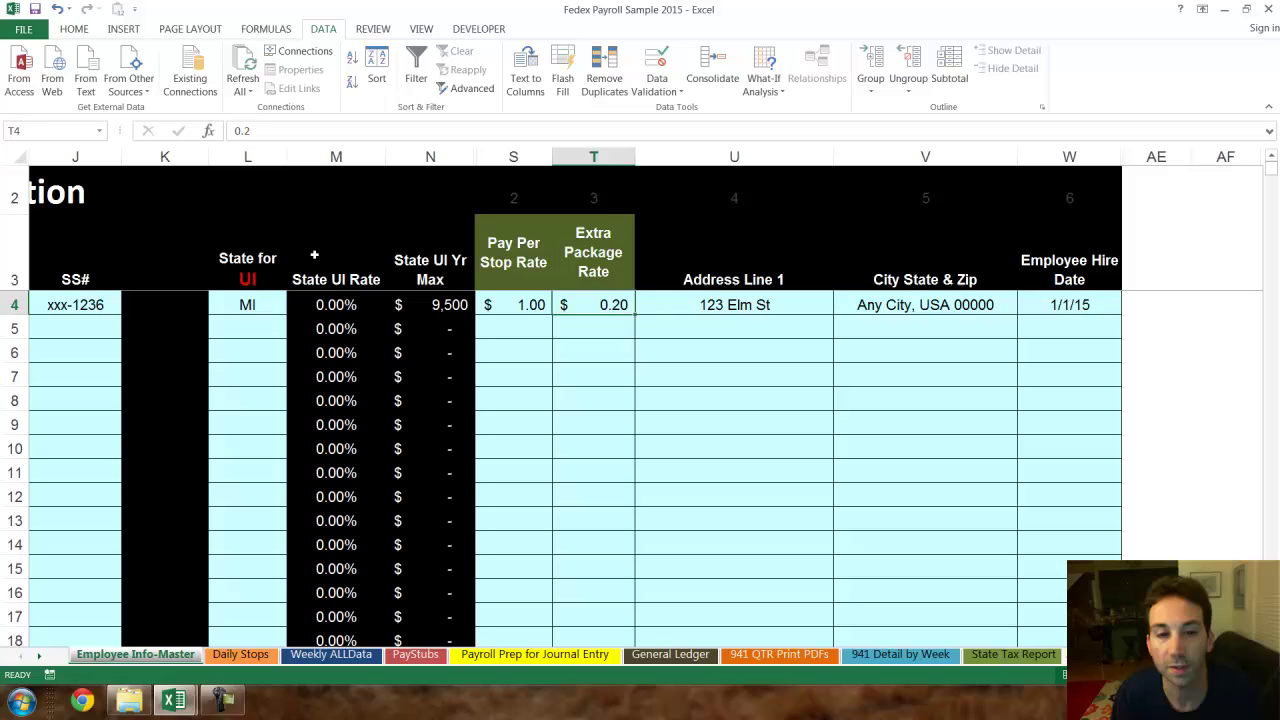
pyautogui.press('Left')
pyautogui.press('Left')
pyautogui.press('Left')
pyautogui.press('Left')
pyautogui.press('Left')
pyautogui.press('Left')
pyautogui.press('Left')
pyautogui.press('Left')
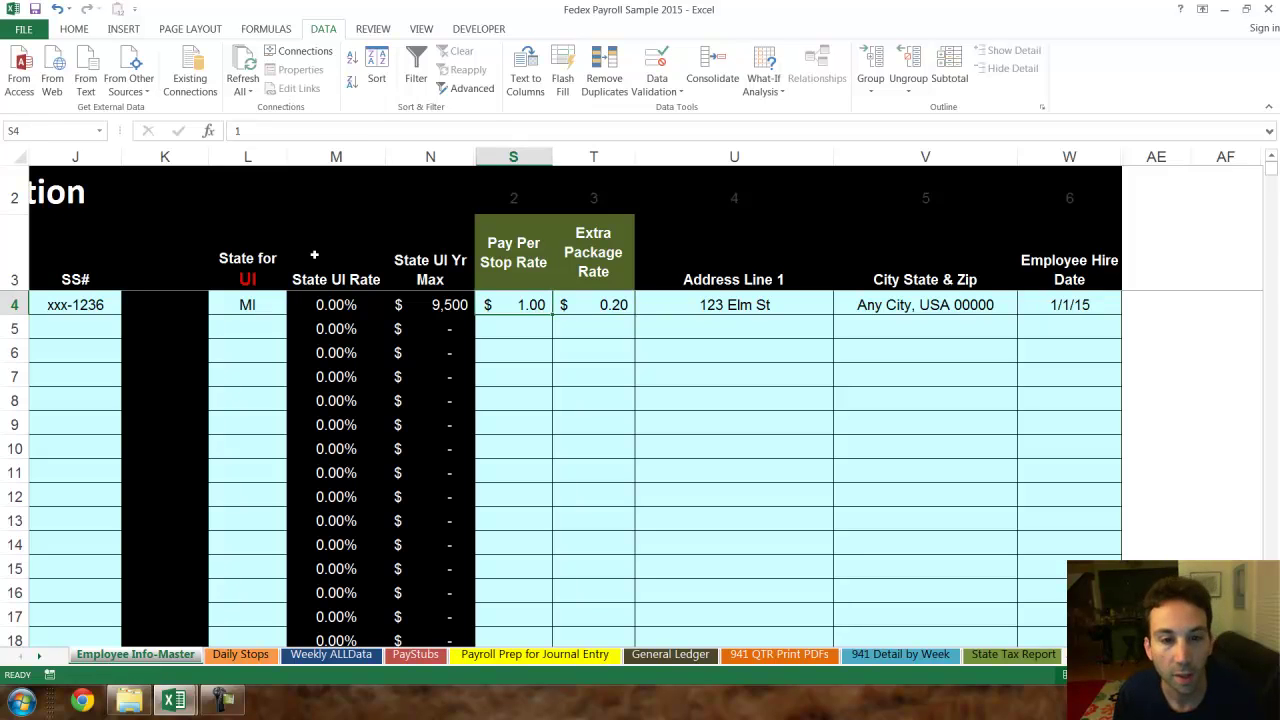
# - Give employee 2 two W-4 allowances and Married Yes
pyautogui.press('Left')
pyautogui.press('Left')
pyautogui.press('Left')
pyautogui.press('Left')
pyautogui.press('Left')
pyautogui.press('Left')
pyautogui.press('Left')
pyautogui.press('Down')
pyautogui.press('Right')
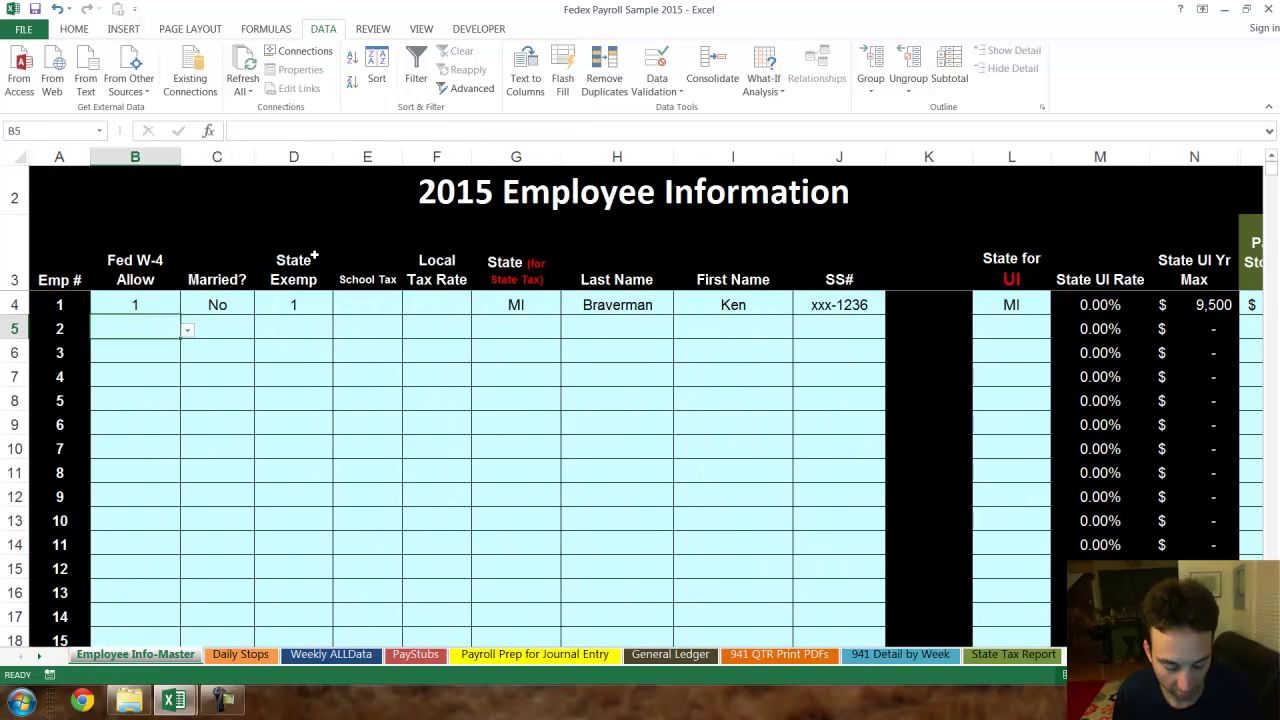
pyautogui.hotkey('alt', 'Down')
pyautogui.press('Down')
pyautogui.press('Down')
pyautogui.press('Down')
pyautogui.press('Down')
pyautogui.press('Return')
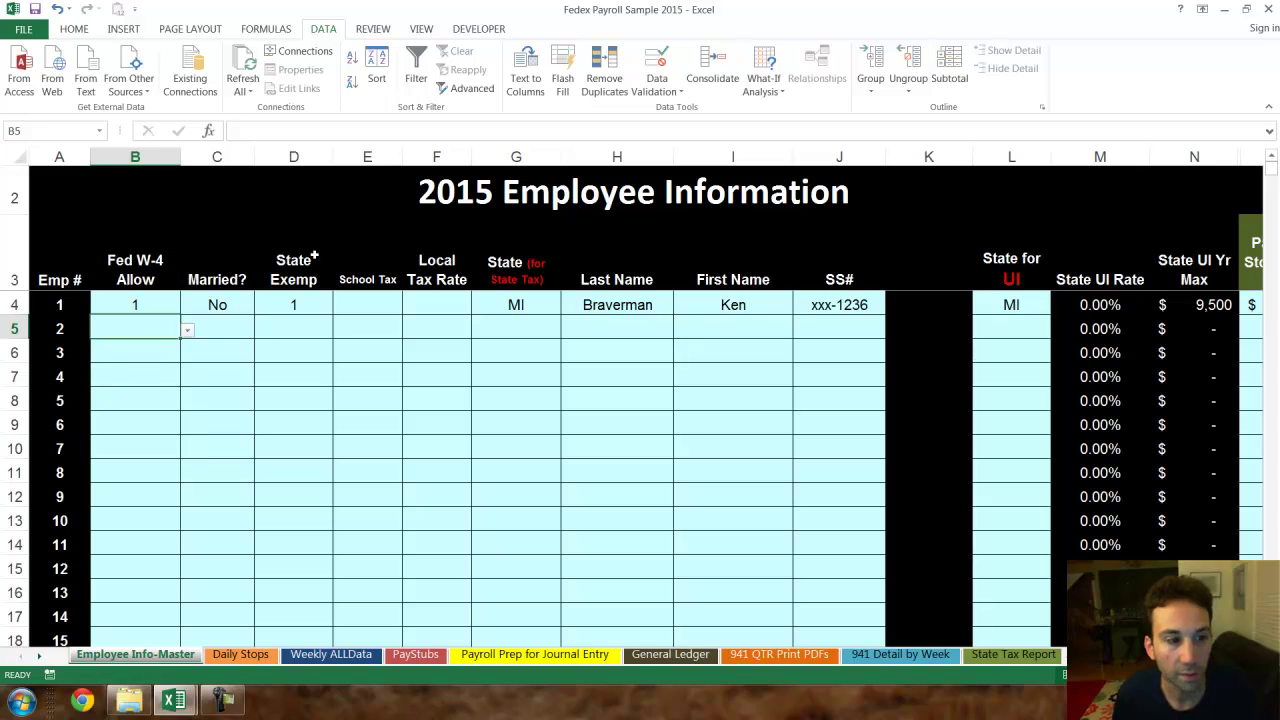
pyautogui.press('Right')
pyautogui.hotkey('alt', 'Down')
pyautogui.press('Down')
pyautogui.press('Return')
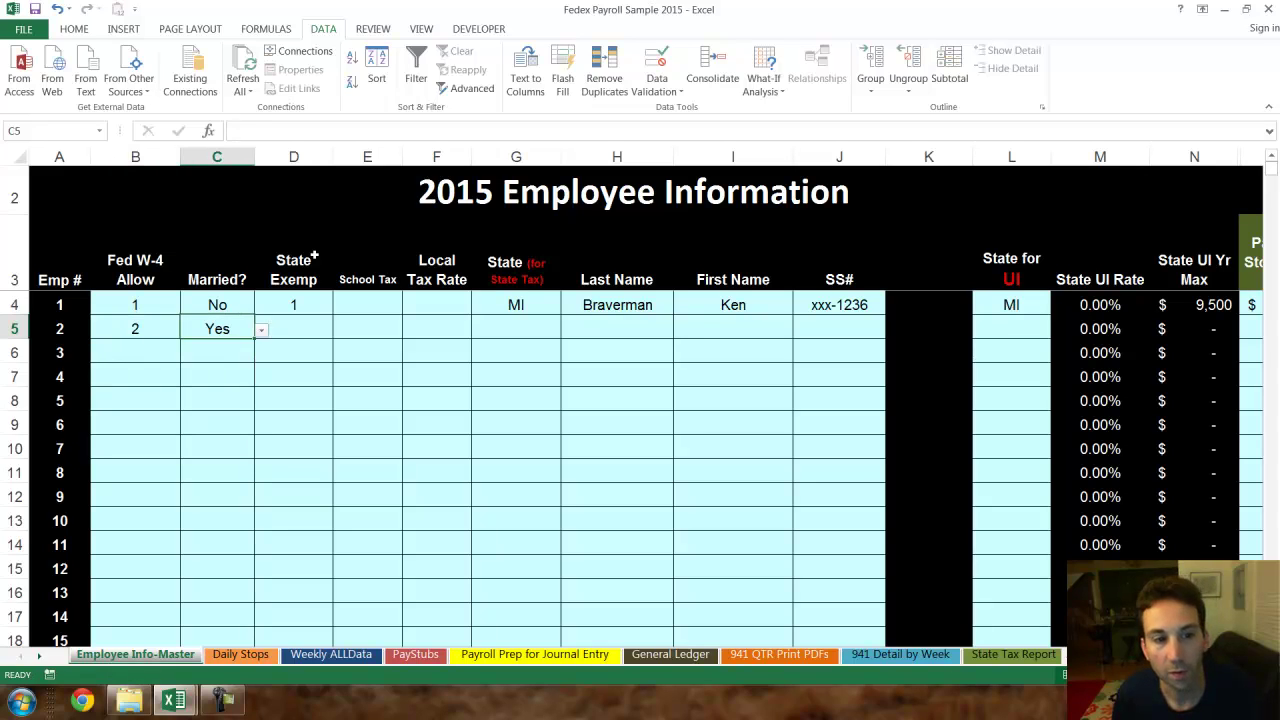
pyautogui.press('Right')
# - Enter 2 state exemptions, state MI and a placeholder last and first name for employee 2
pyautogui.write('23')
pyautogui.press('BackSpace')
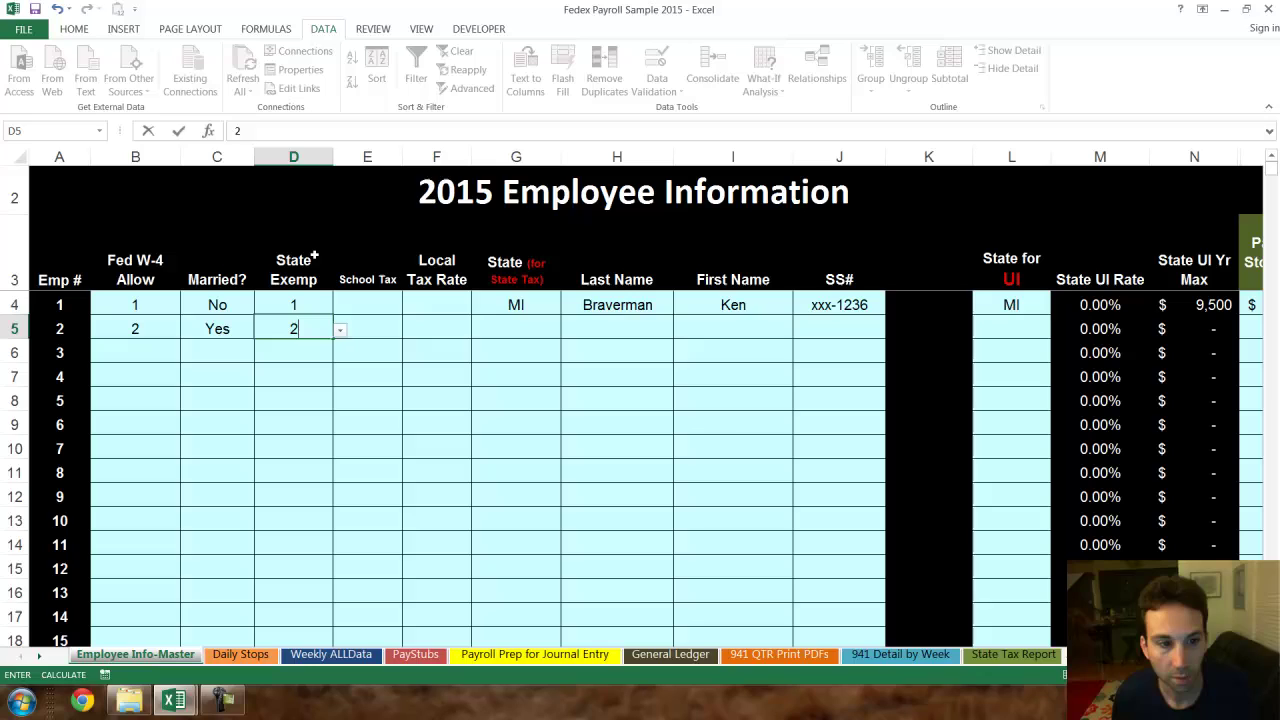
pyautogui.press('Right')
pyautogui.press('Right')
pyautogui.press('Right')
pyautogui.write('MI')
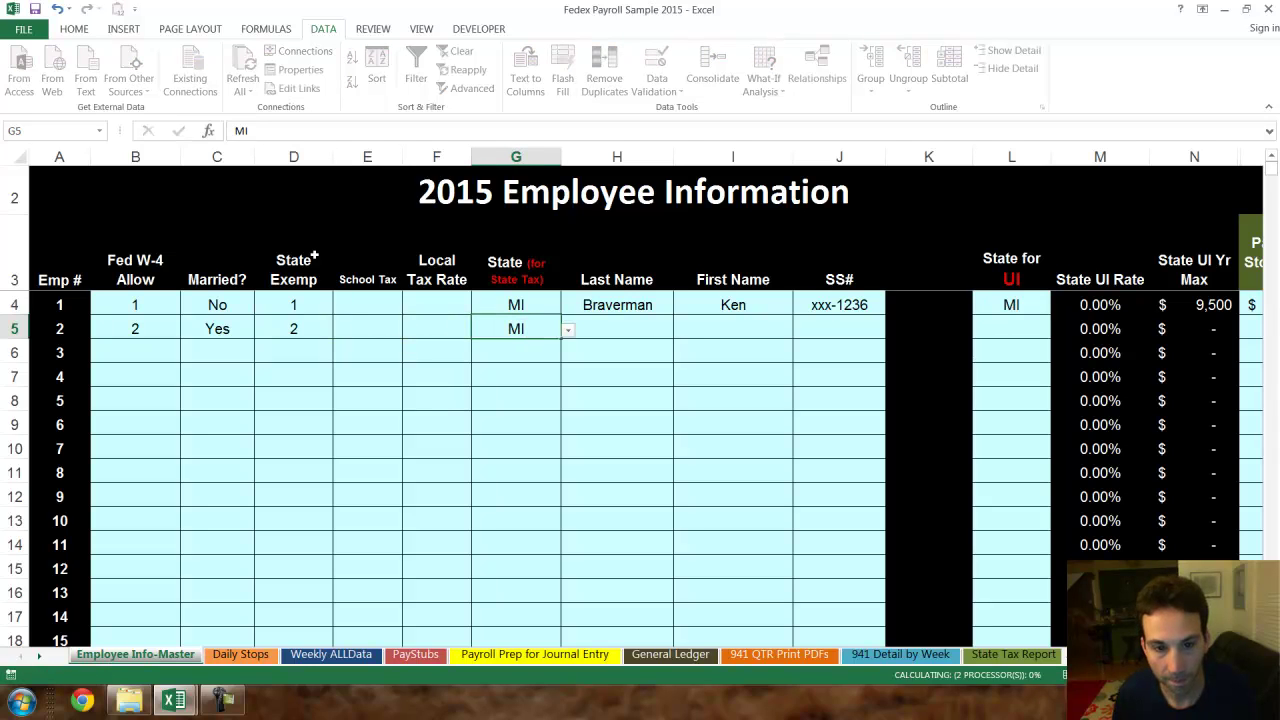
pyautogui.press('Right')
pyautogui.write('EMp21')
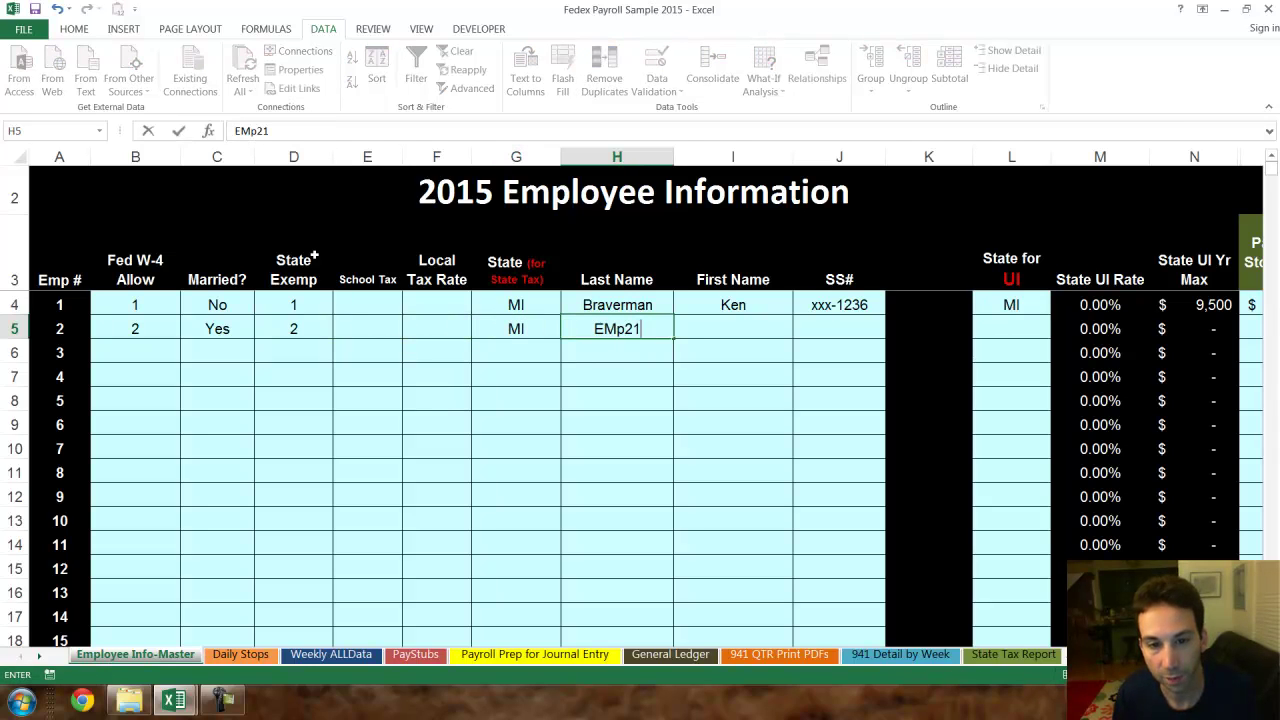
pyautogui.press('Right')
pyautogui.write('Gu')
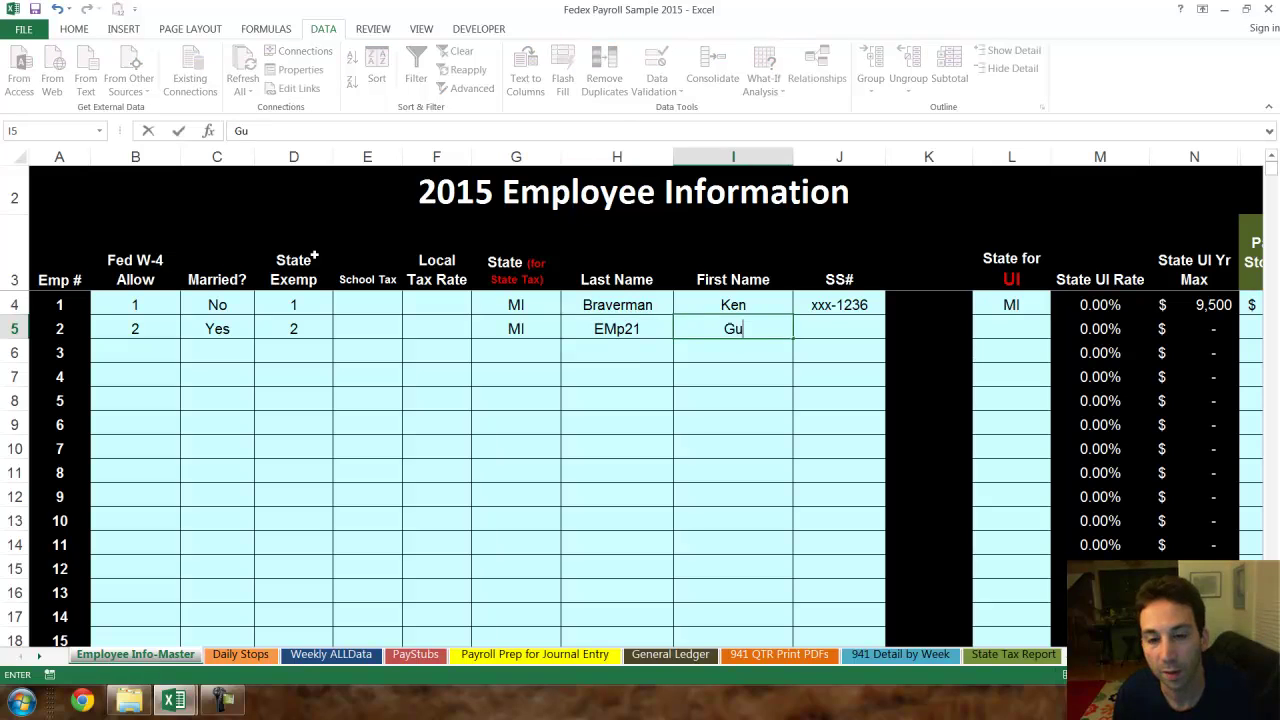
pyautogui.write('y1')
pyautogui.press('Right')
pyautogui.press('Right')
pyautogui.press('Right')
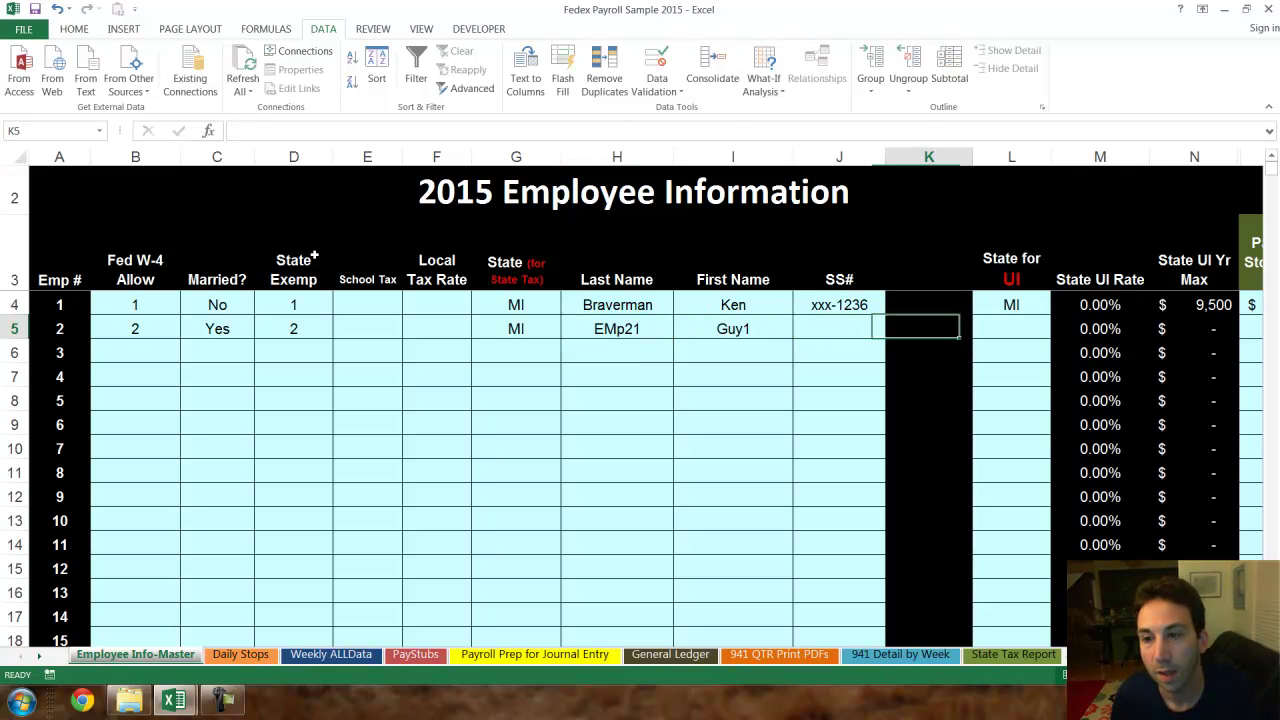
# - Set employee 2's UI state to MI, pay per stop to $1.10 and extra package rate to $0.20
pyautogui.hotkey('alt', 'Down')
pyautogui.press('Return')
pyautogui.press('Right')
pyautogui.press('Right')
pyautogui.press('Right')
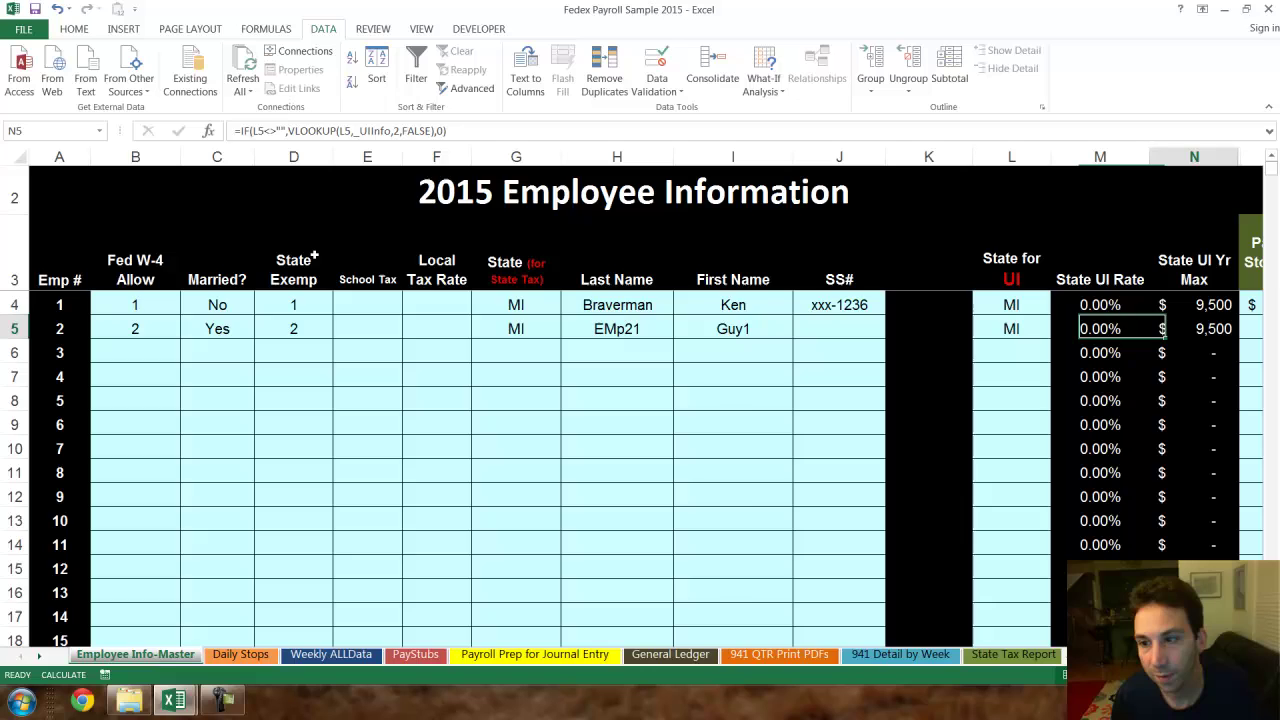
pyautogui.write('1.1')
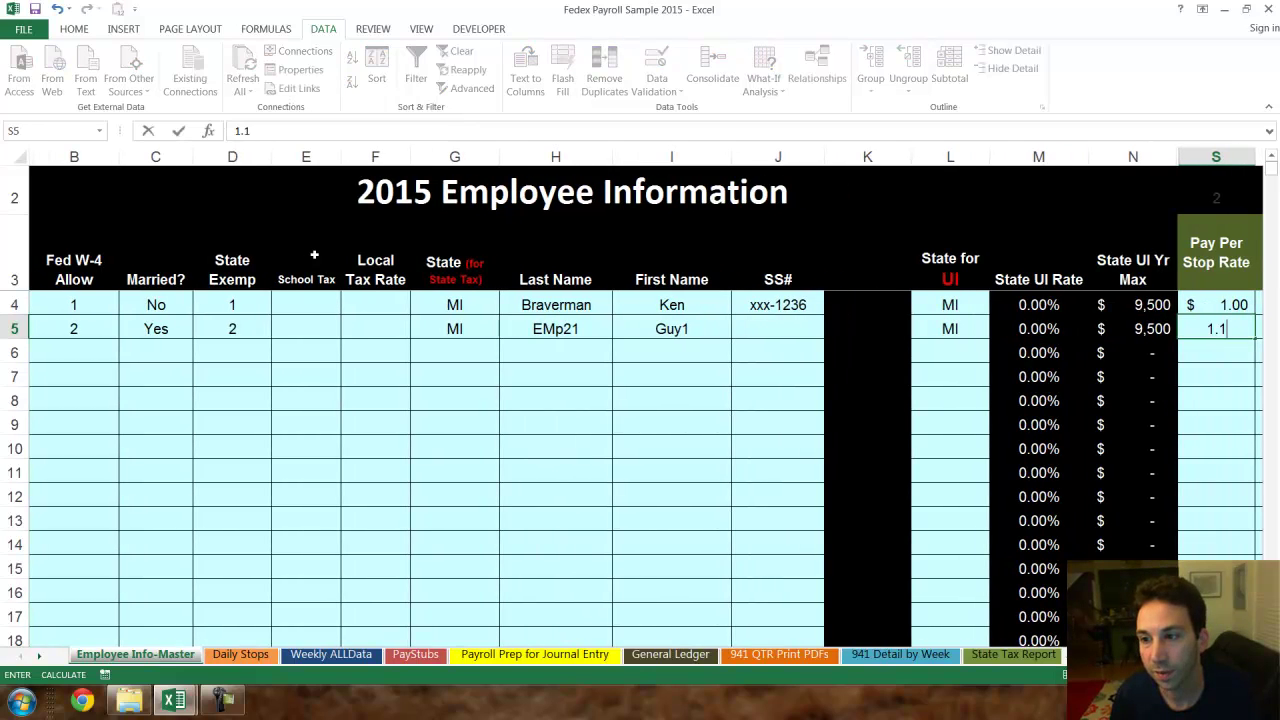
pyautogui.press('Right')
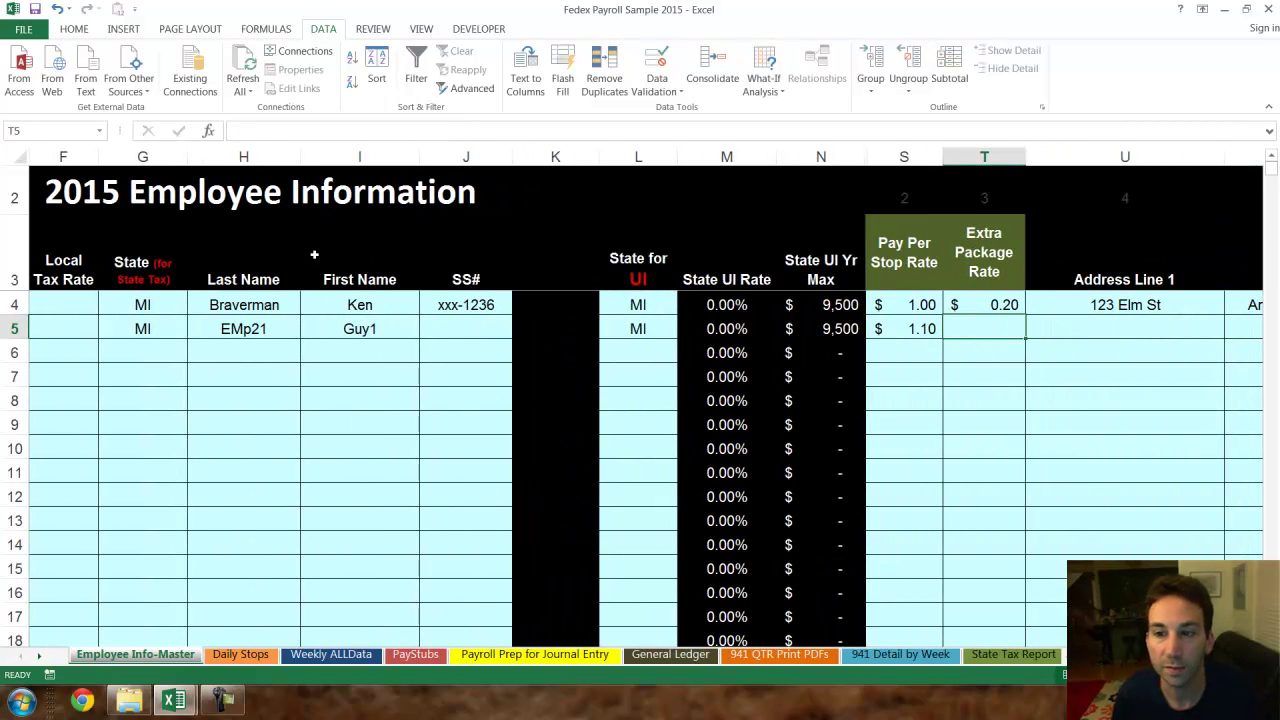
pyautogui.write('0.1')
pyautogui.press('Return')
pyautogui.press('Up')
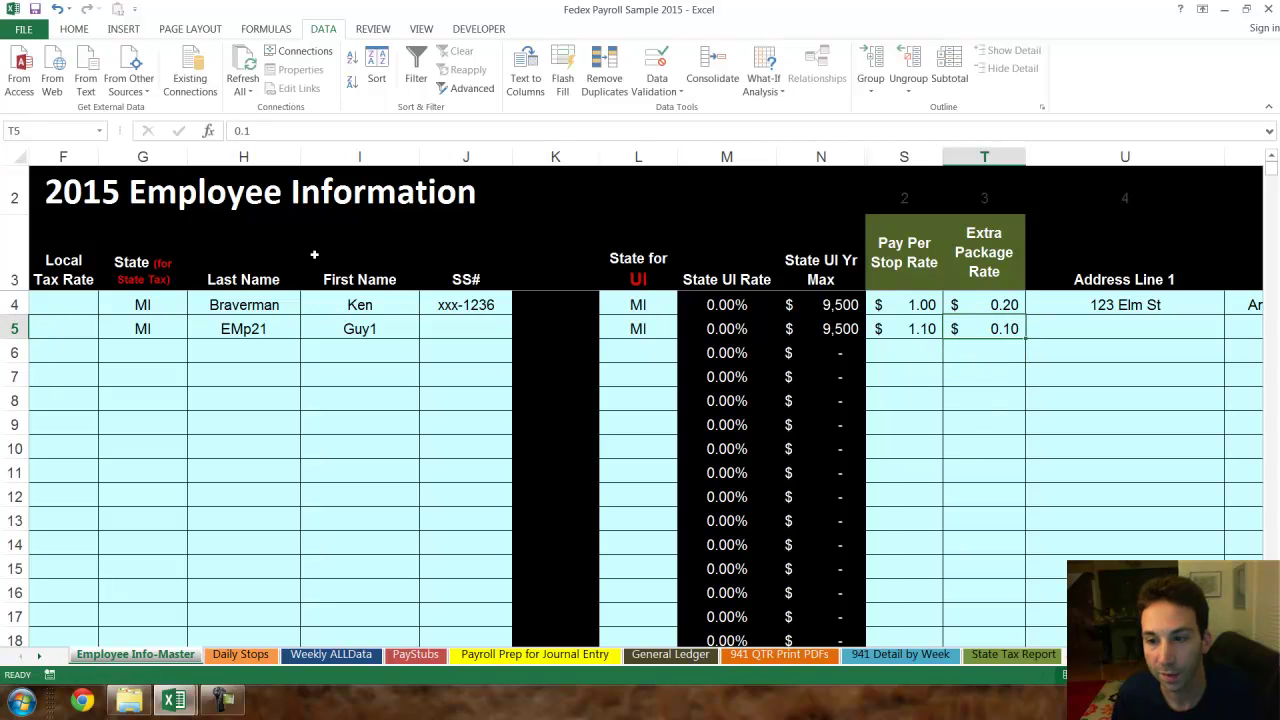
pyautogui.write('.2')
pyautogui.press('Right')
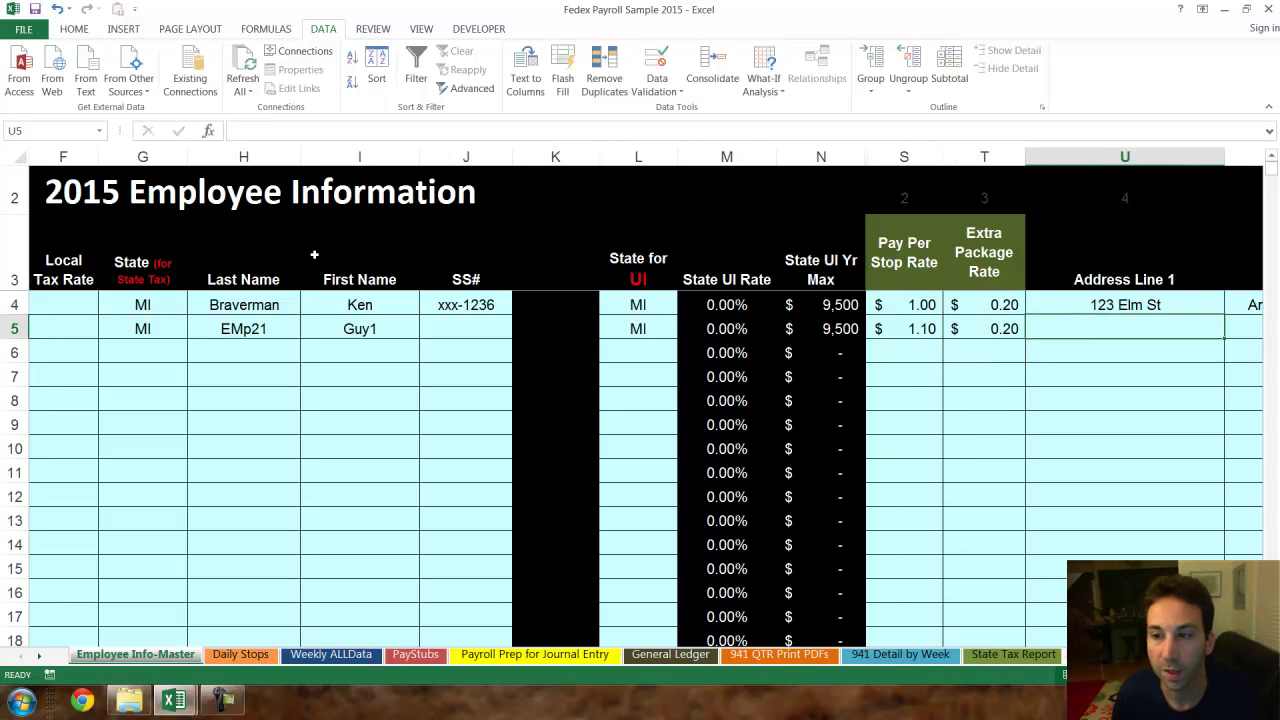
pyautogui.press('Right')
pyautogui.press('Right')
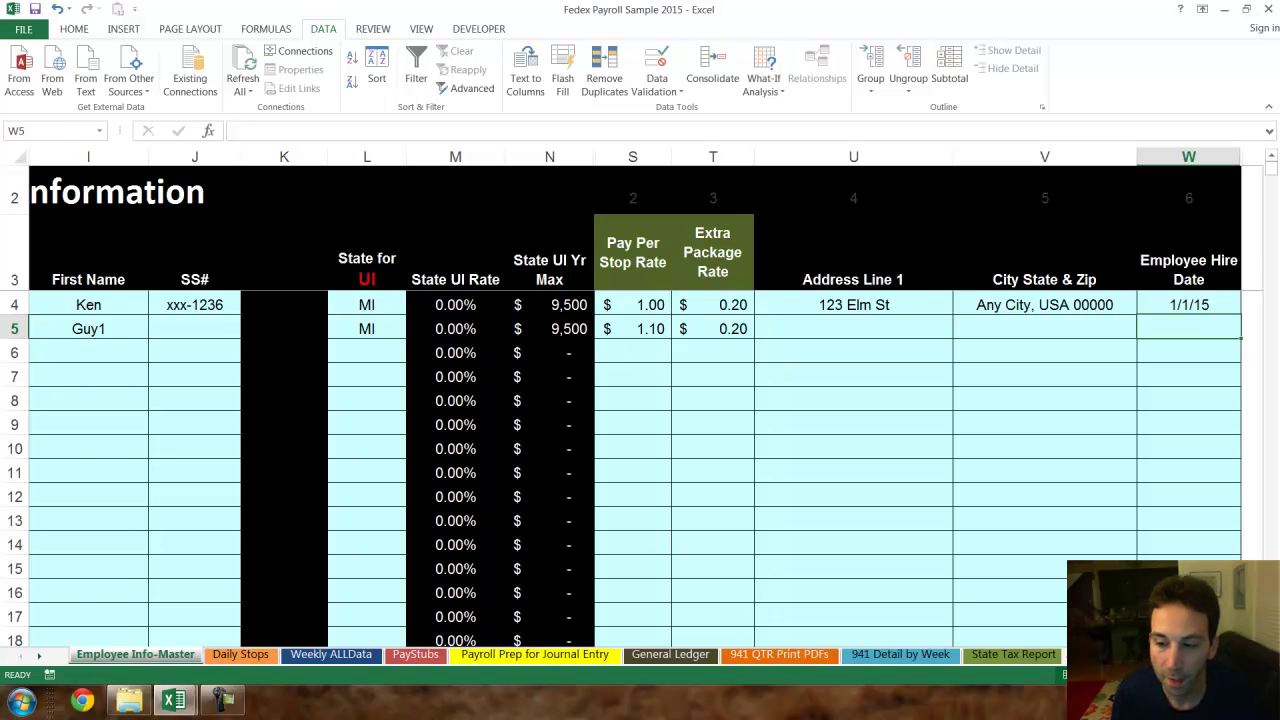
# - Set the MI state UI rate in H32 to 5%
pyautogui.hscroll(-3, 1011, 609)
pyautogui.scroll(-9, 1011, 609)
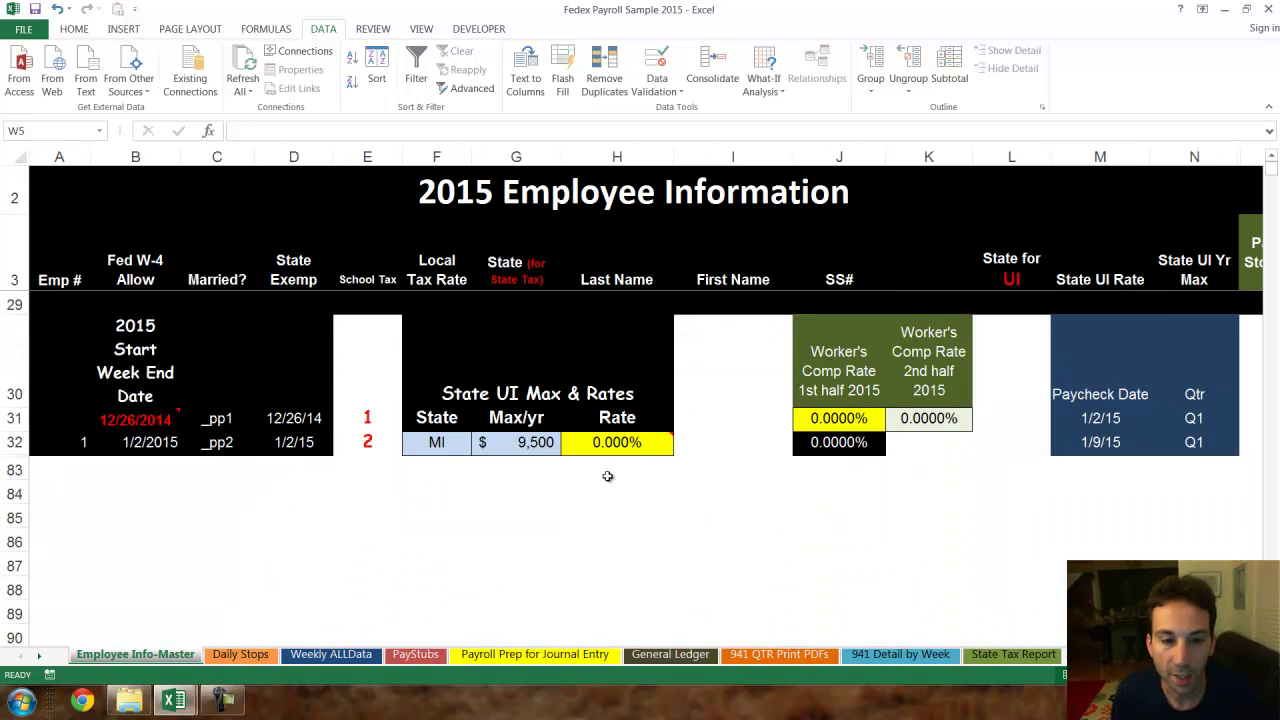
pyautogui.click(607, 445)
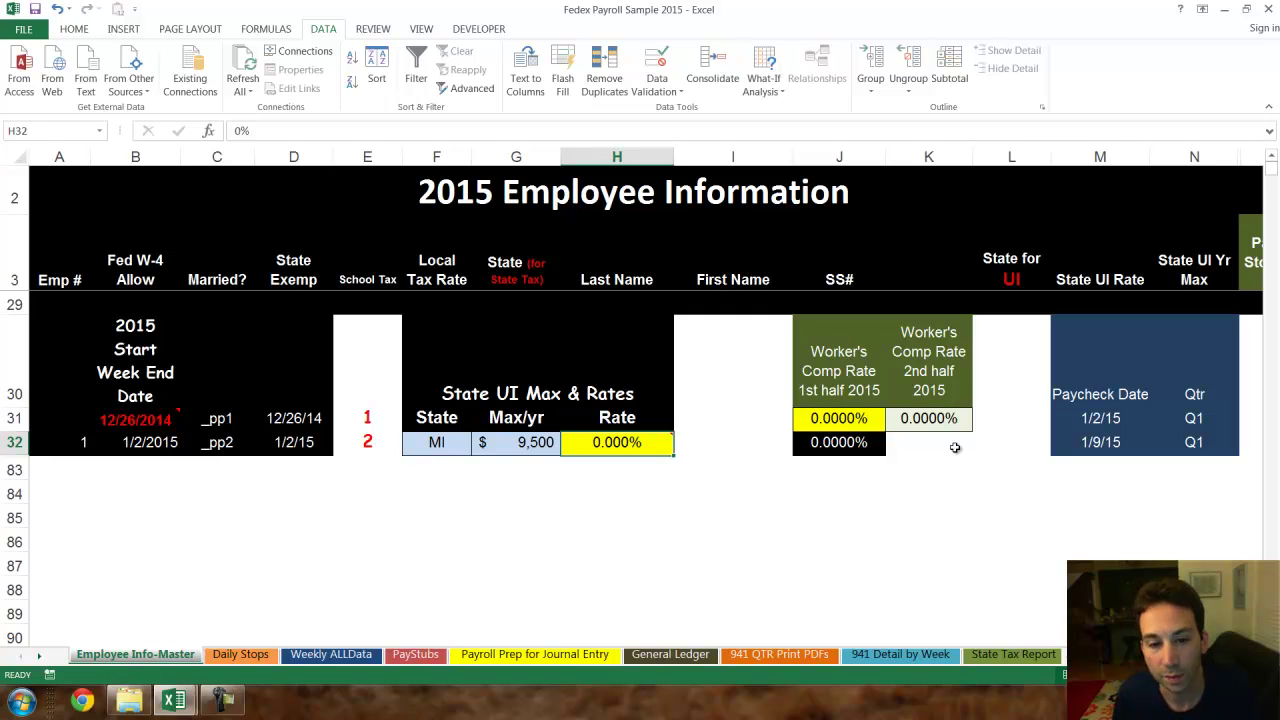
pyautogui.write('5')
pyautogui.press('Return')
pyautogui.press('Up')
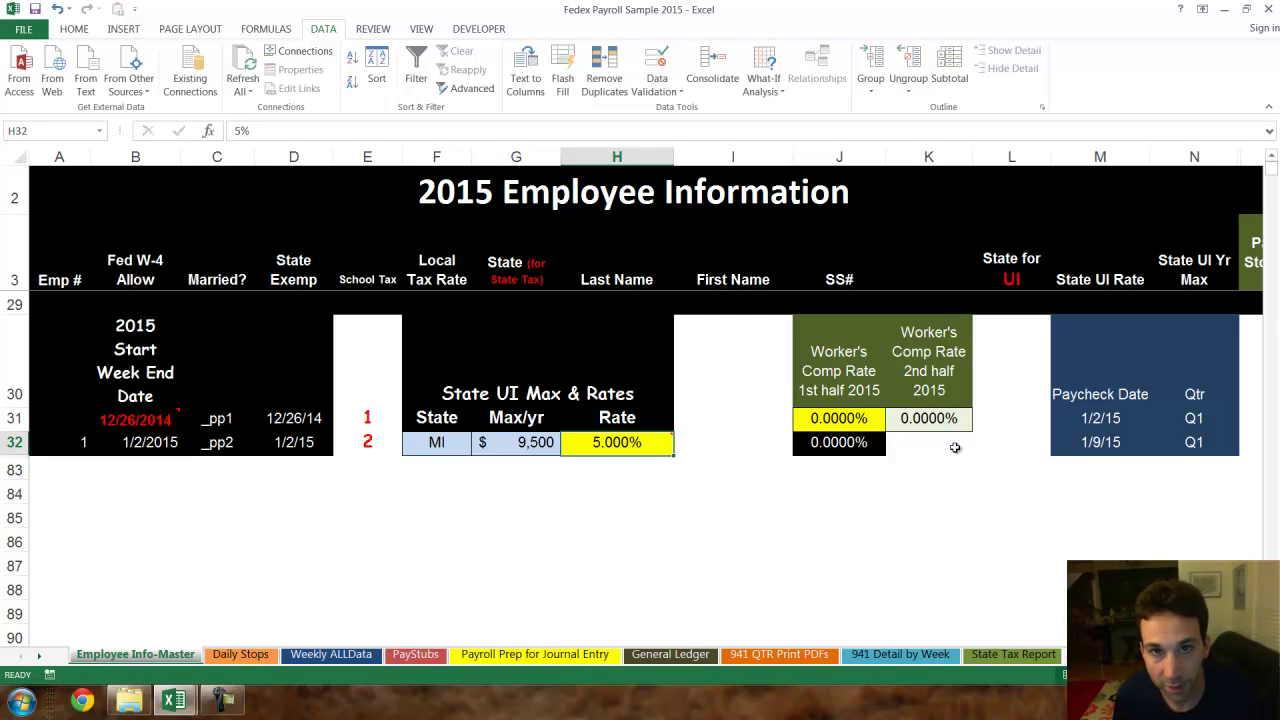
# - Set both the first-half and second-half 2015 worker's comp rates to 10%
pyautogui.press('Right')
pyautogui.press('Right')
pyautogui.press('Up')
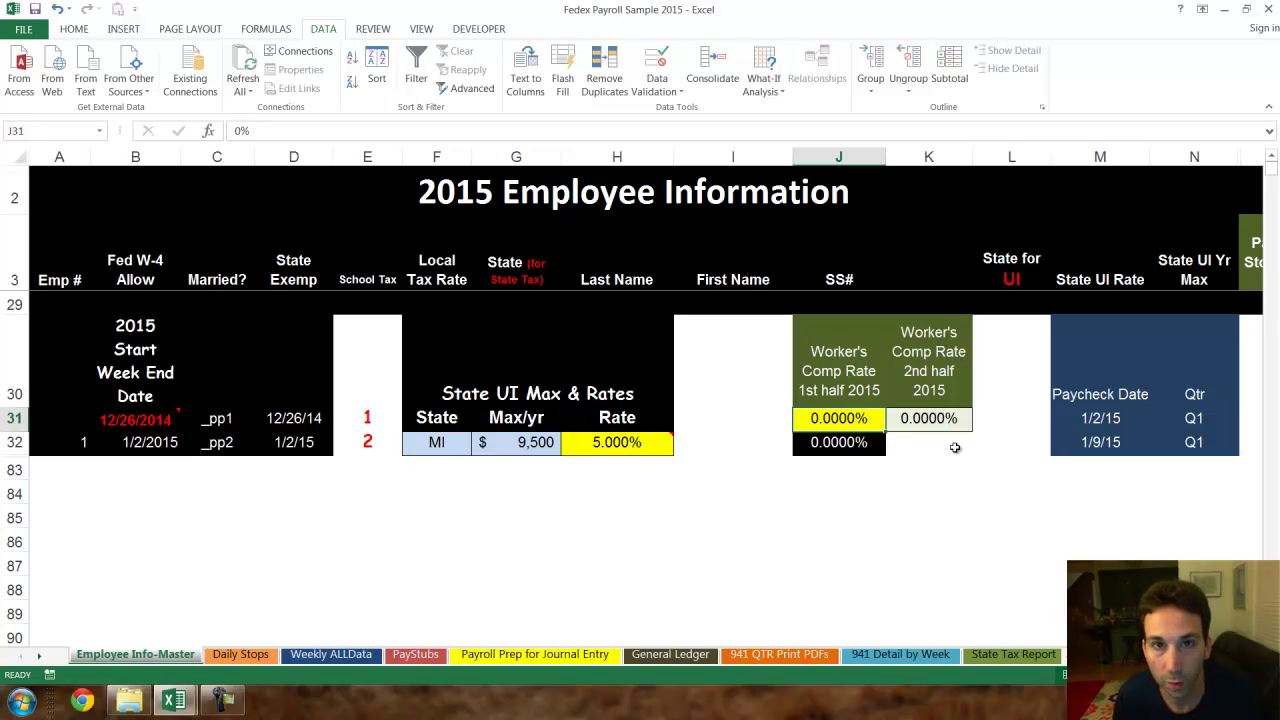
pyautogui.write('10')
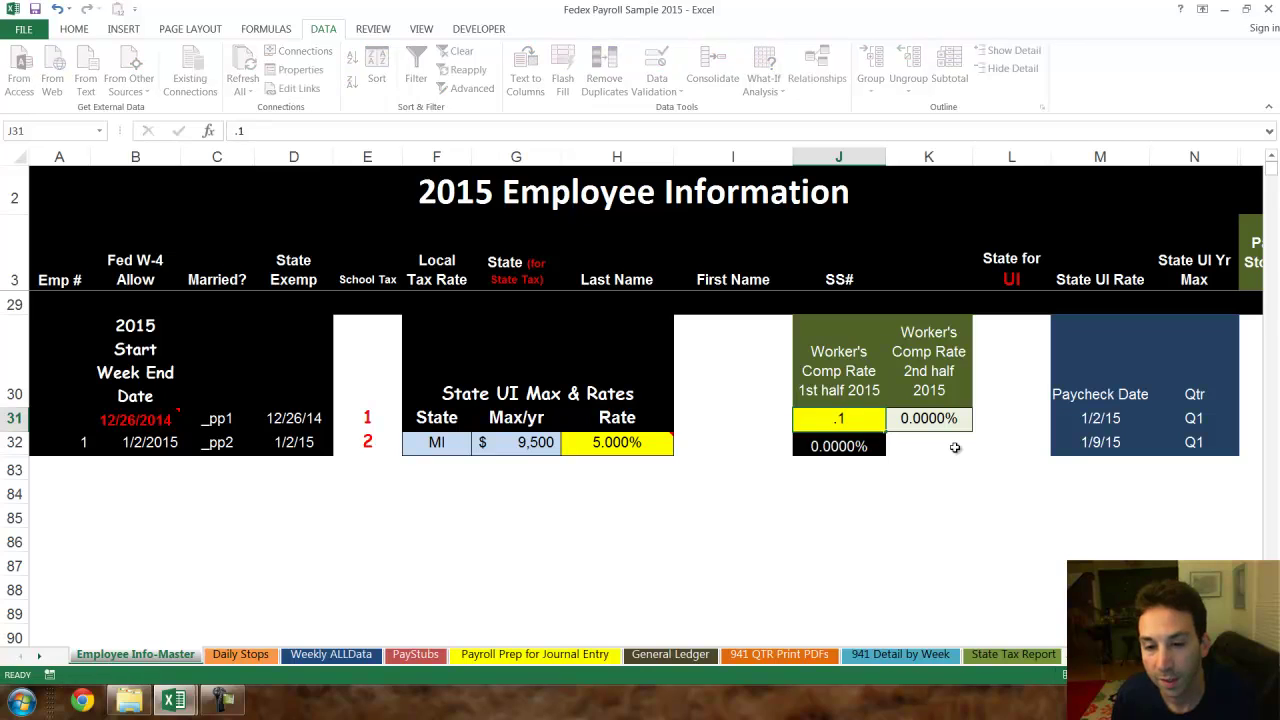
pyautogui.press('Return')
pyautogui.press('Up')
pyautogui.press('Right')
pyautogui.write('10')
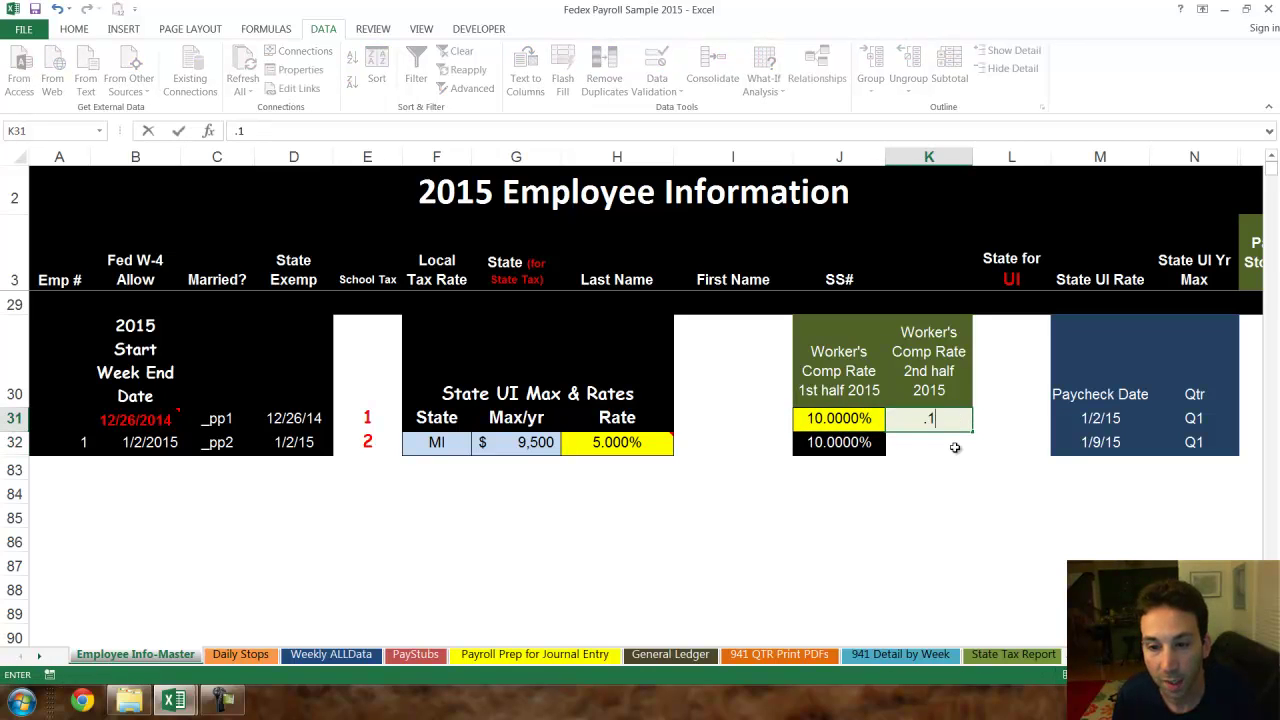
pyautogui.press('Return')
pyautogui.press('Up')
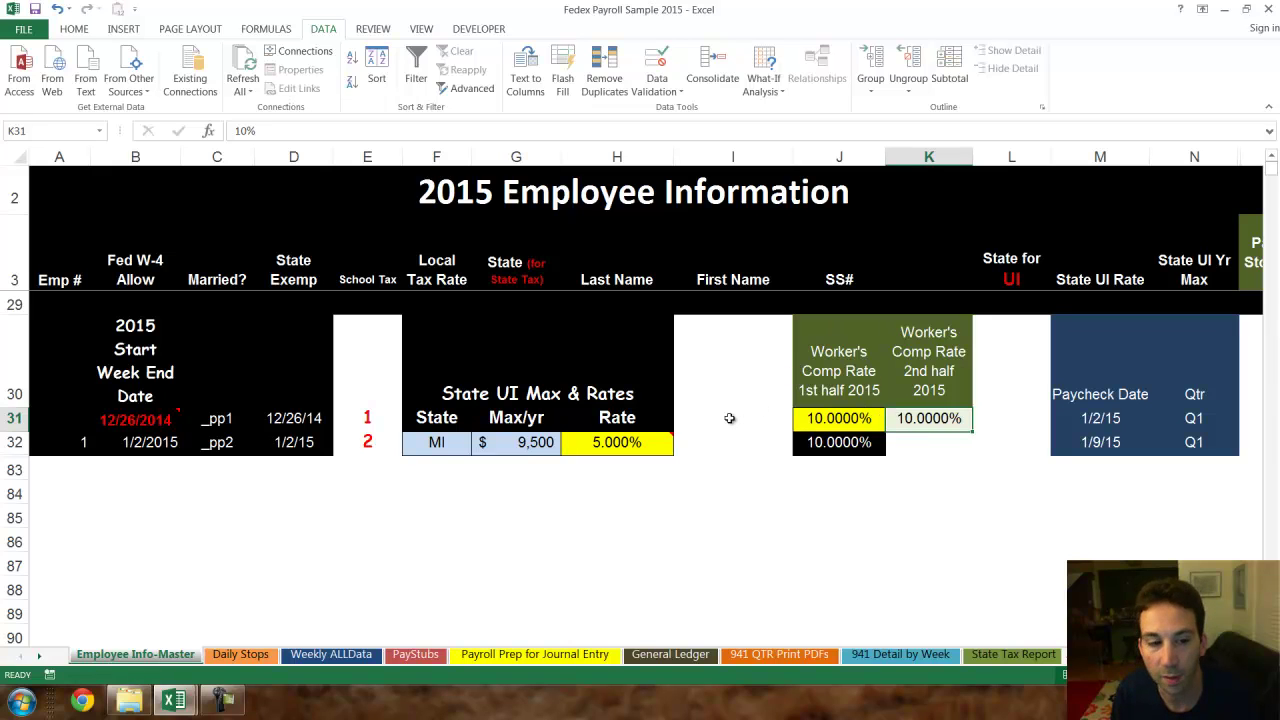
pyautogui.keyDown('ctrl'); pyautogui.scroll(-1, 728, 423); pyautogui.keyUp('ctrl')
pyautogui.scroll(8, 687, 409)
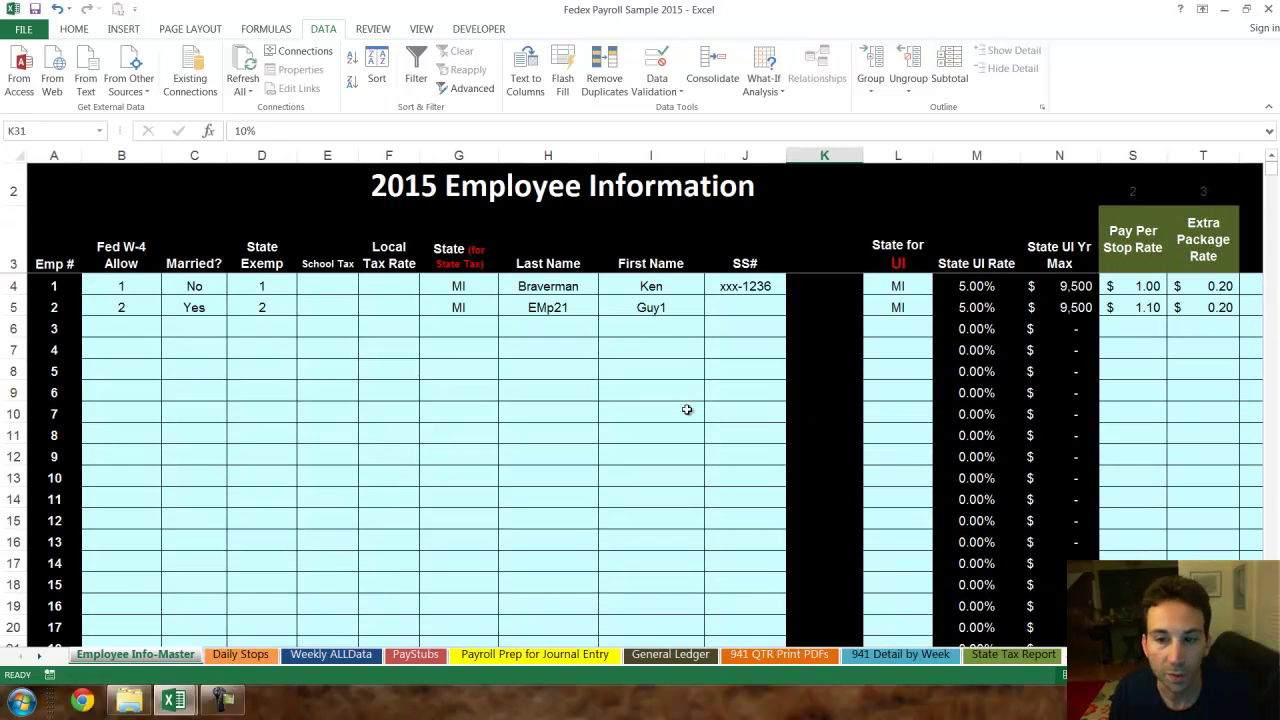
# - On the Daily Stops sheet, choose the first employee in row 2's Employee Name list
pyautogui.click(241, 655)
pyautogui.keyDown('ctrl'); pyautogui.scroll(1, 223, 480); pyautogui.keyUp('ctrl')
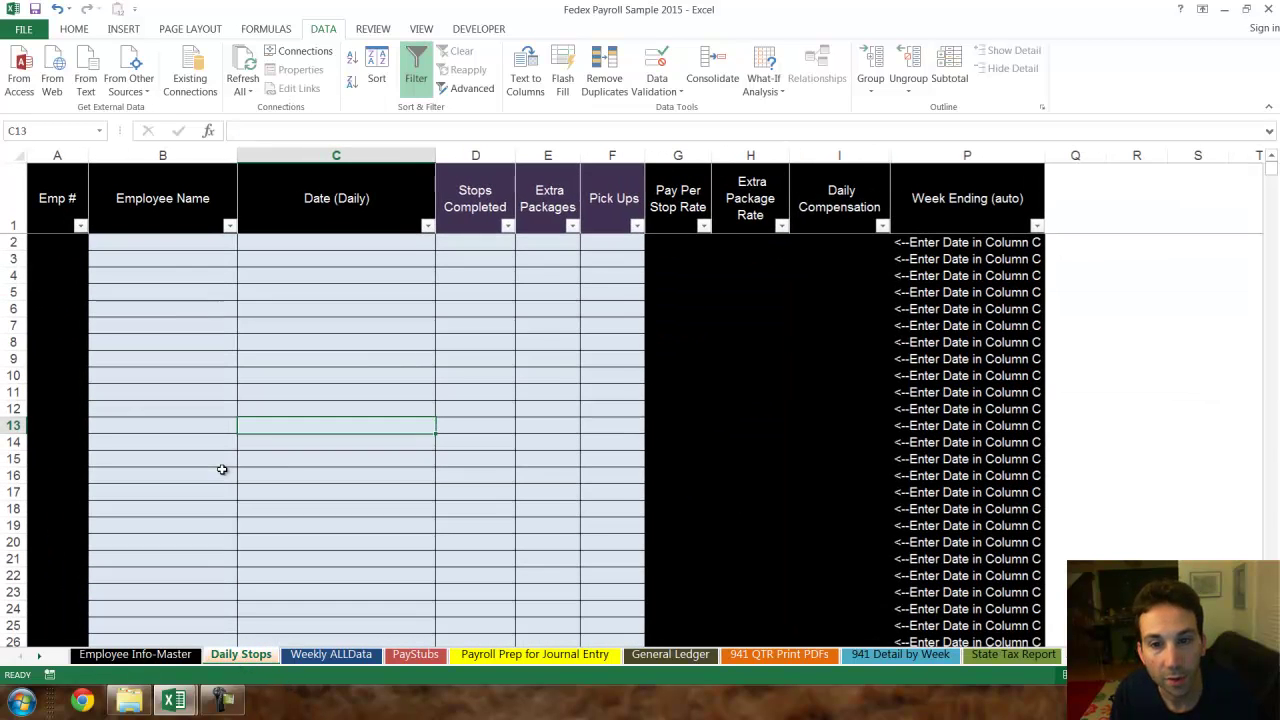
pyautogui.keyDown('ctrl'); pyautogui.scroll(1, 225, 480); pyautogui.keyUp('ctrl')
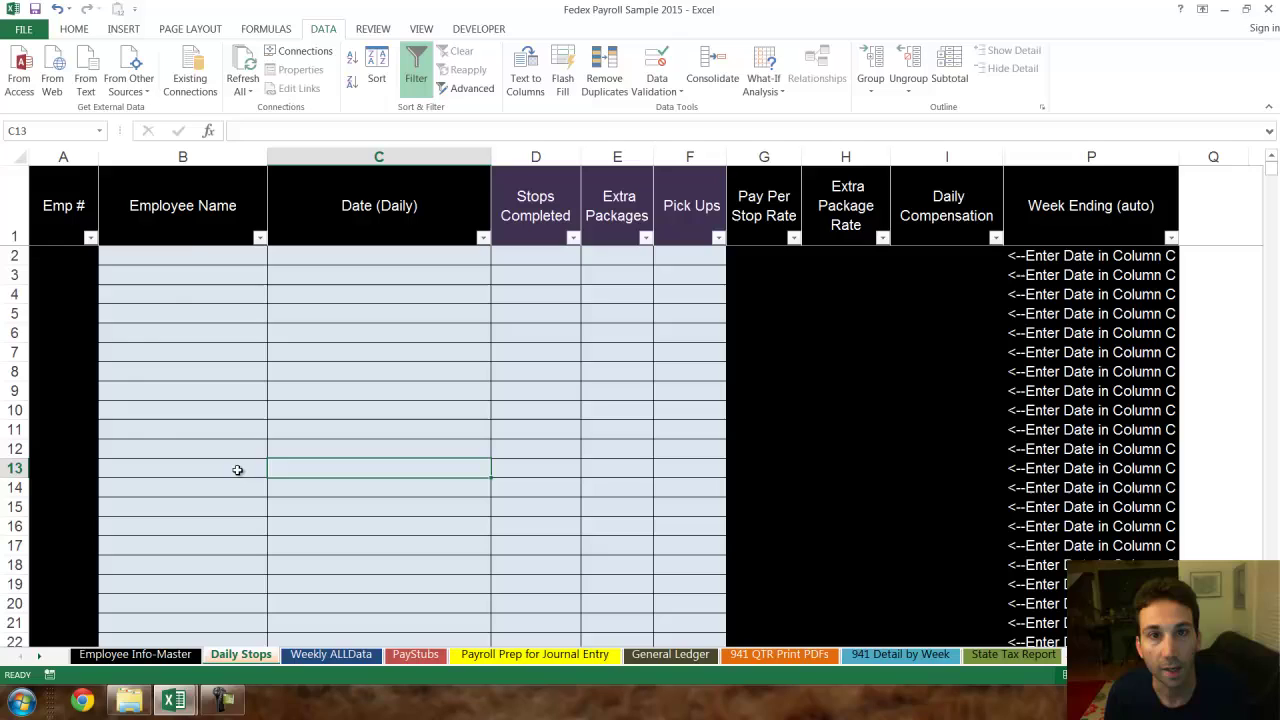
pyautogui.click(193, 260)
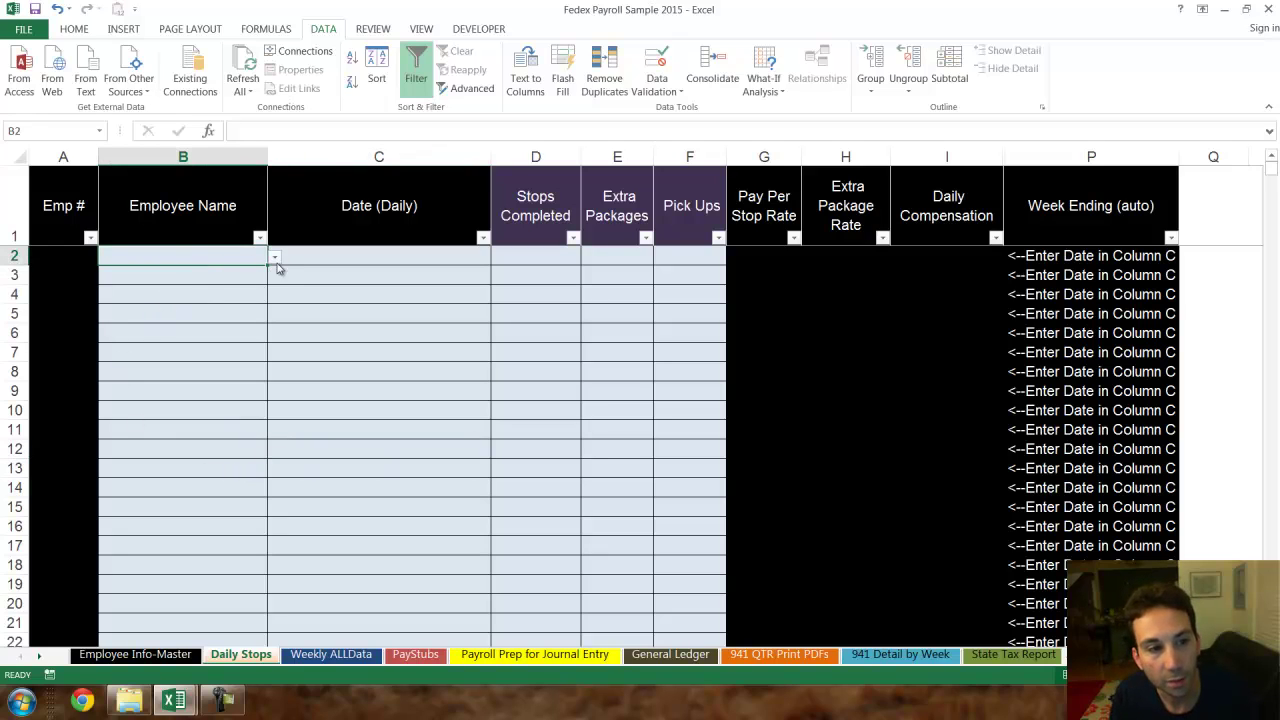
pyautogui.click(276, 259)
pyautogui.click(262, 274)
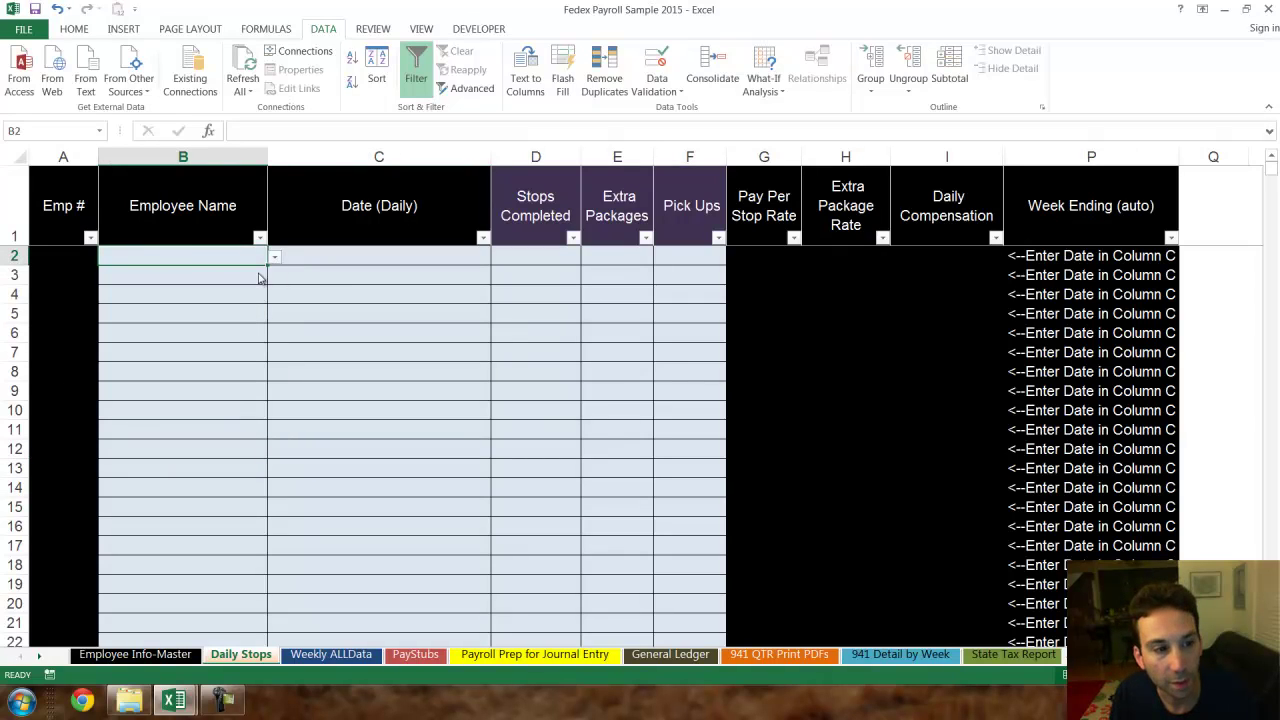
# - Enter date 6/18 and 125 stops completed in row 2
pyautogui.click(379, 258)
pyautogui.write('6')
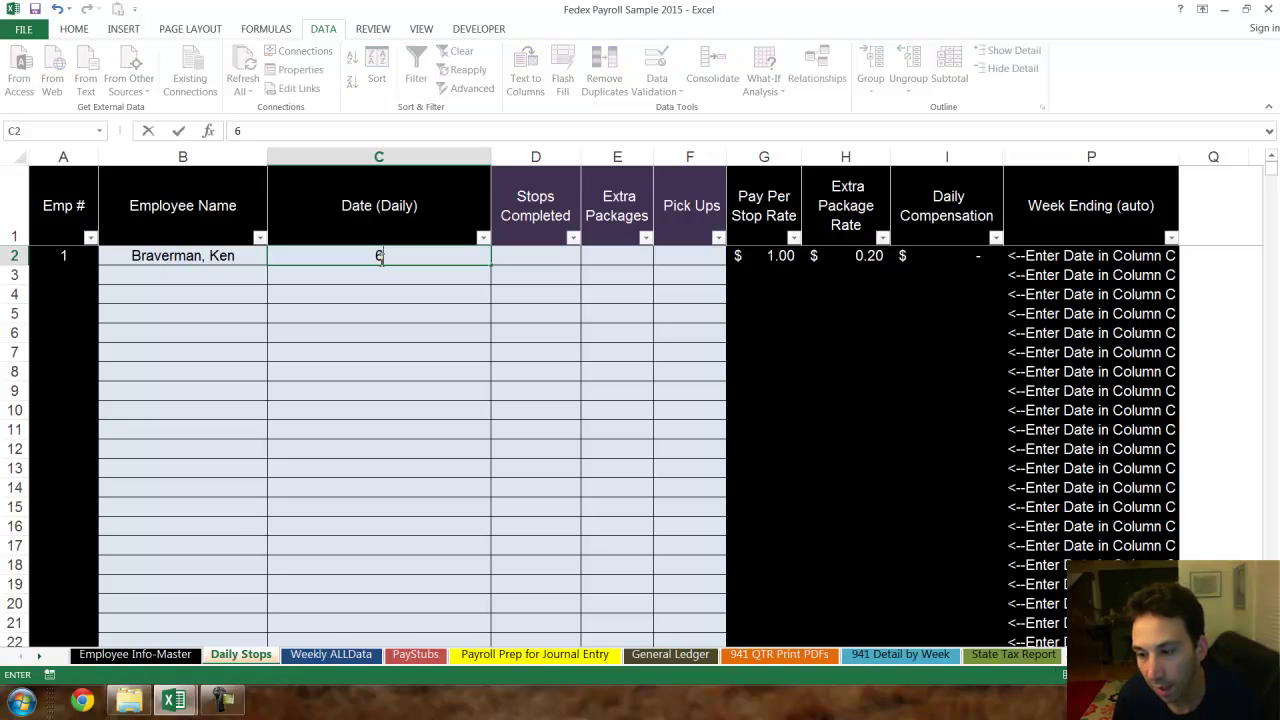
pyautogui.write('/18')
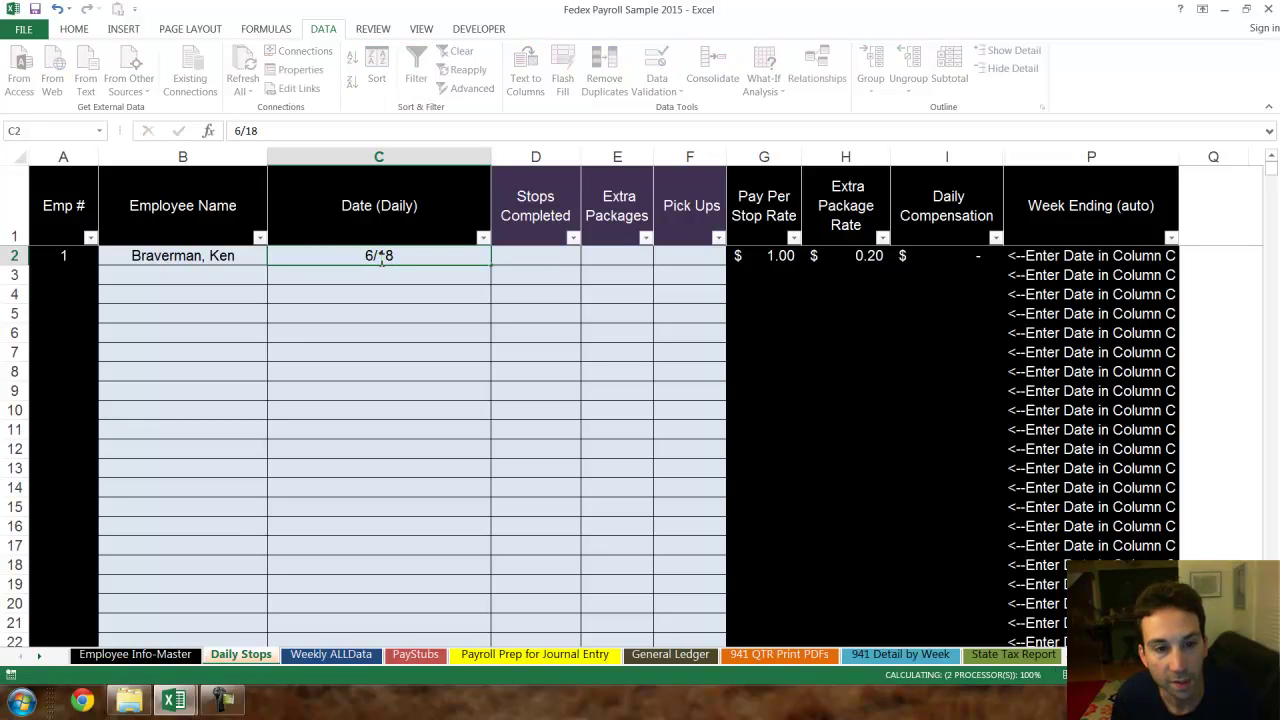
pyautogui.press('Return')
pyautogui.press('Up')
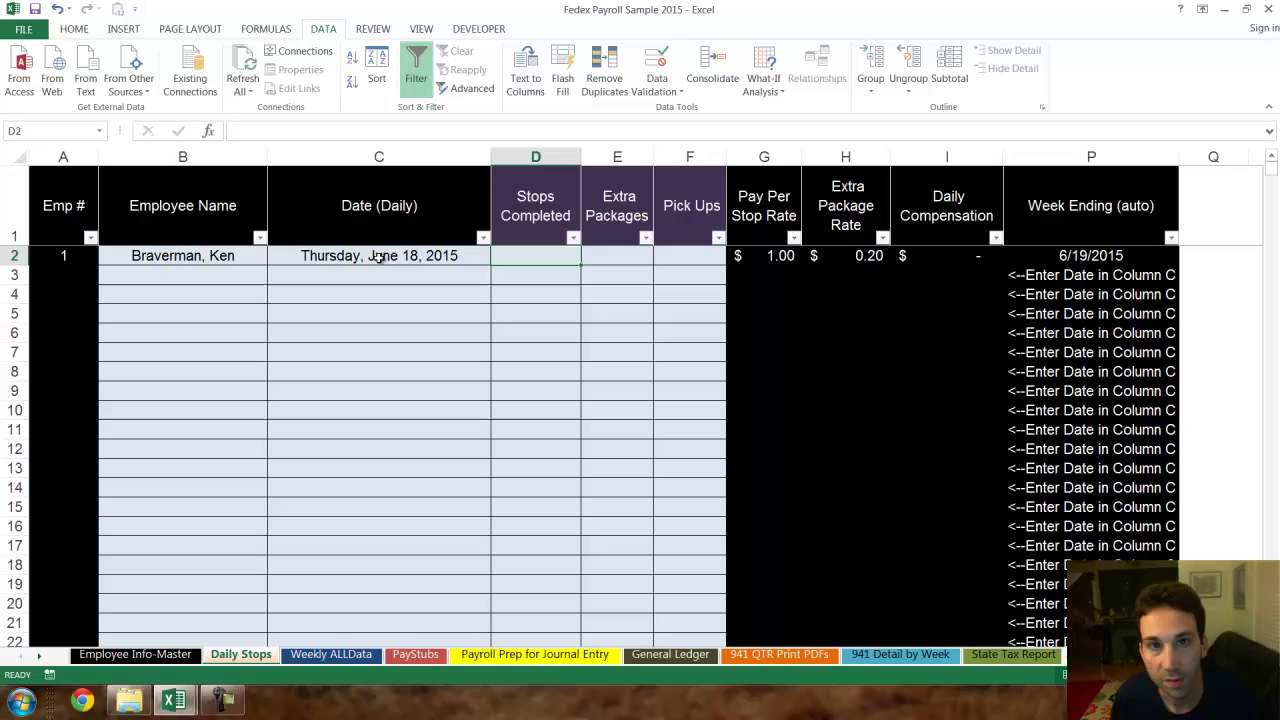
pyautogui.write('125')
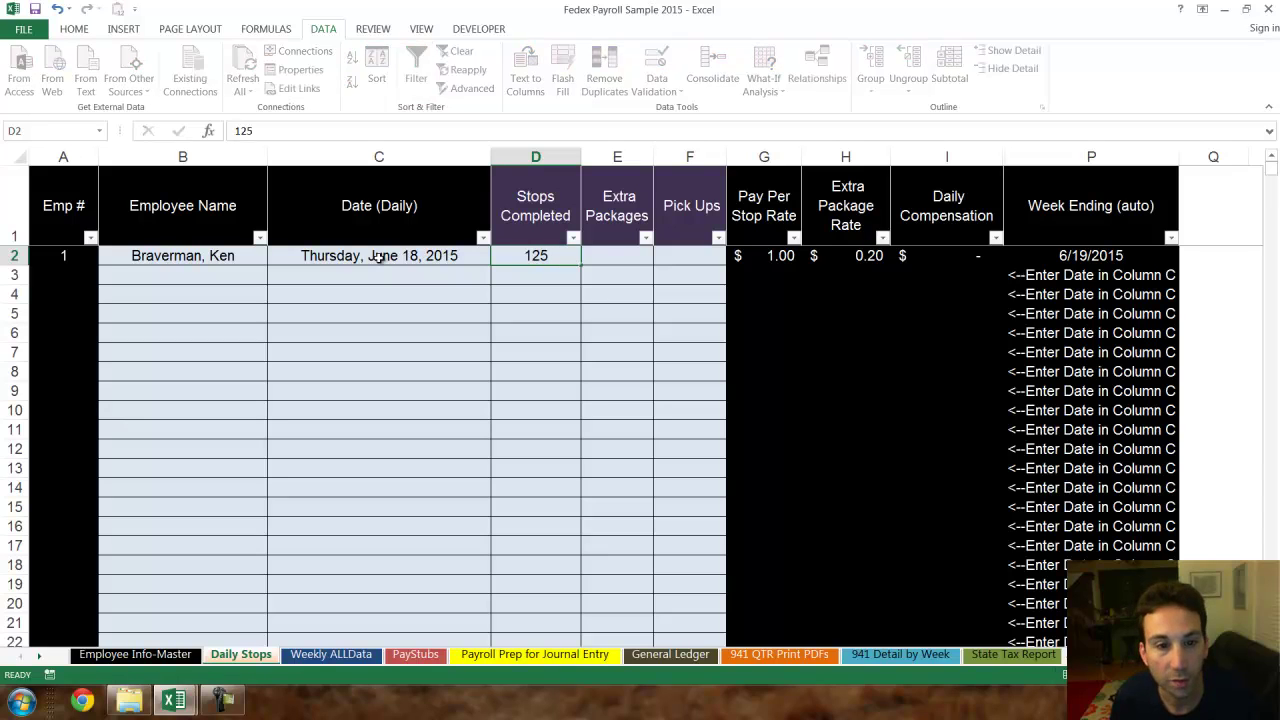
pyautogui.press('Return')
# - Enter 5 extra packages and 5 pick ups, then check the $131.00 compensation formula
pyautogui.press('Up')
pyautogui.press('Right')
pyautogui.write('5')
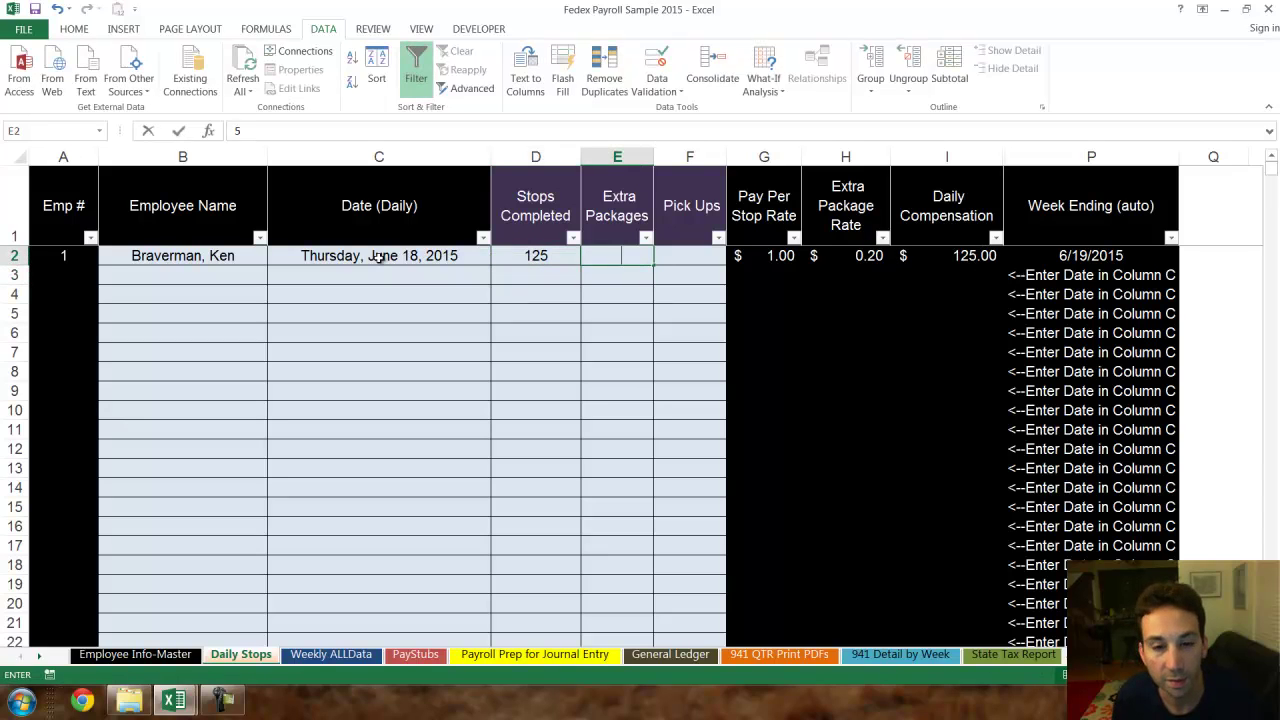
pyautogui.press('Return')
pyautogui.press('Right')
pyautogui.press('Up')
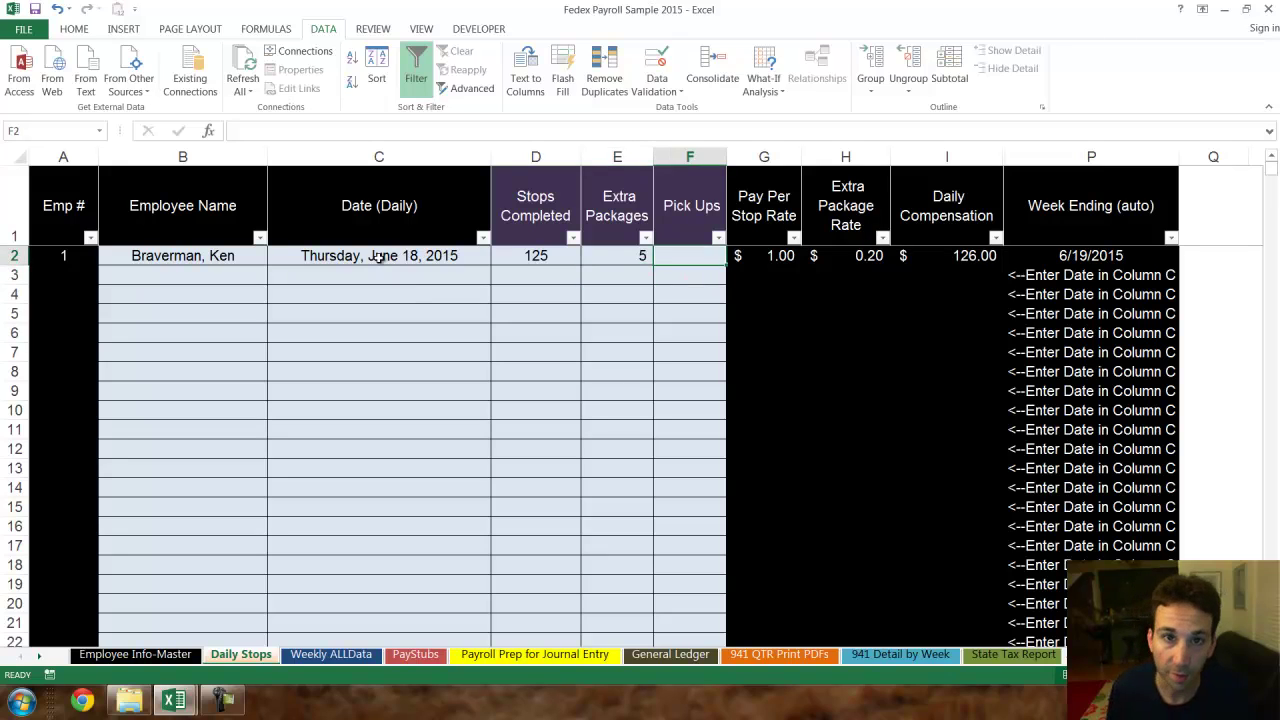
pyautogui.press('Left')
pyautogui.press('Left')
pyautogui.press('Right')
pyautogui.press('Right')
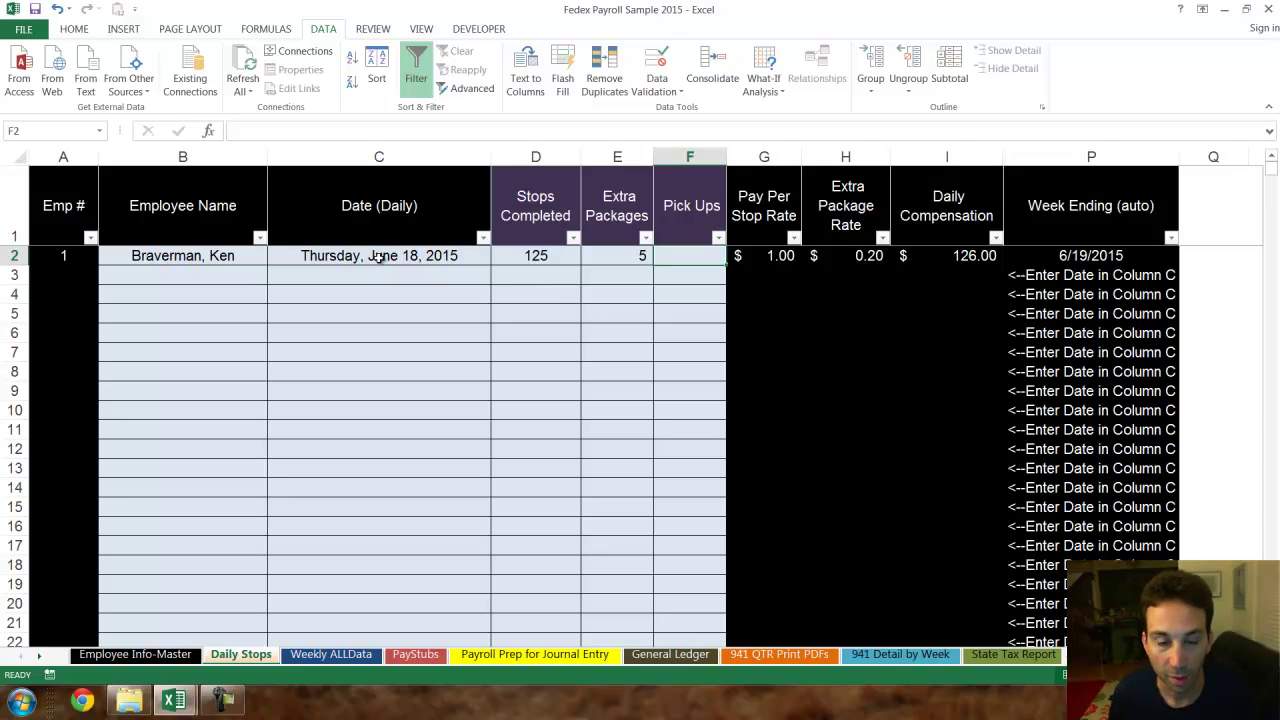
pyautogui.write('5')
pyautogui.press('Return')
pyautogui.press('Up')
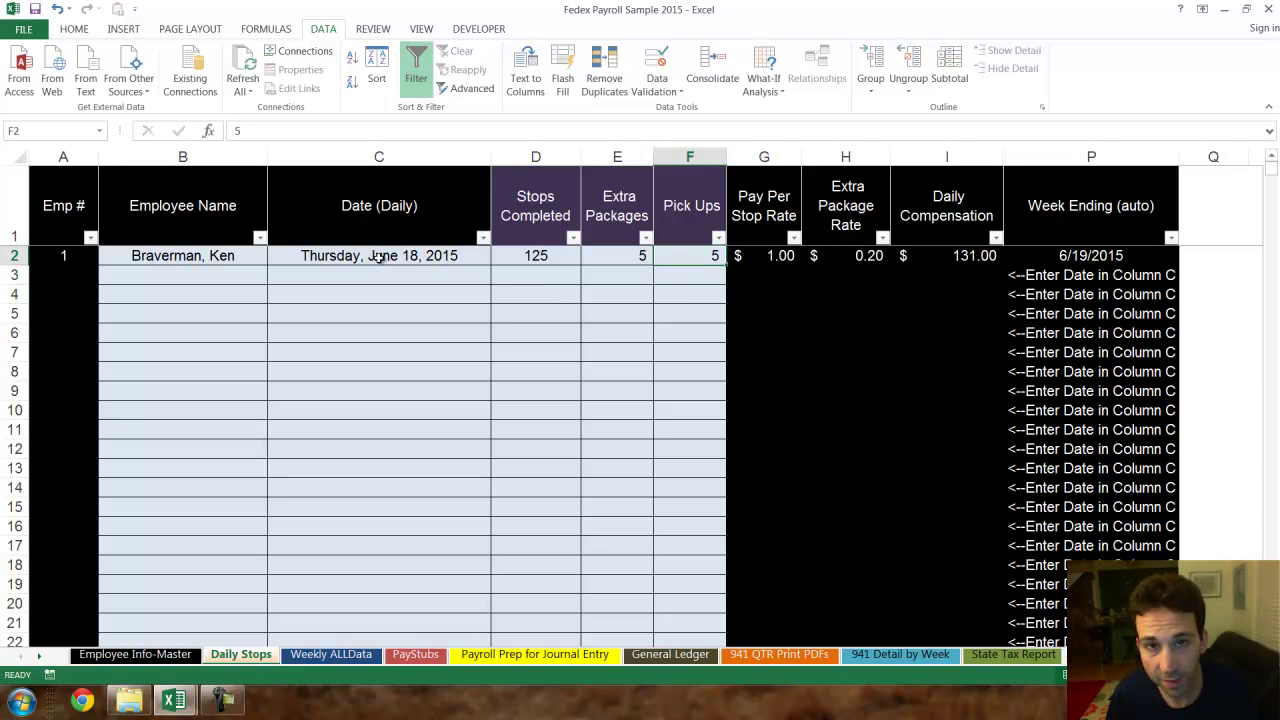
pyautogui.click(778, 260)
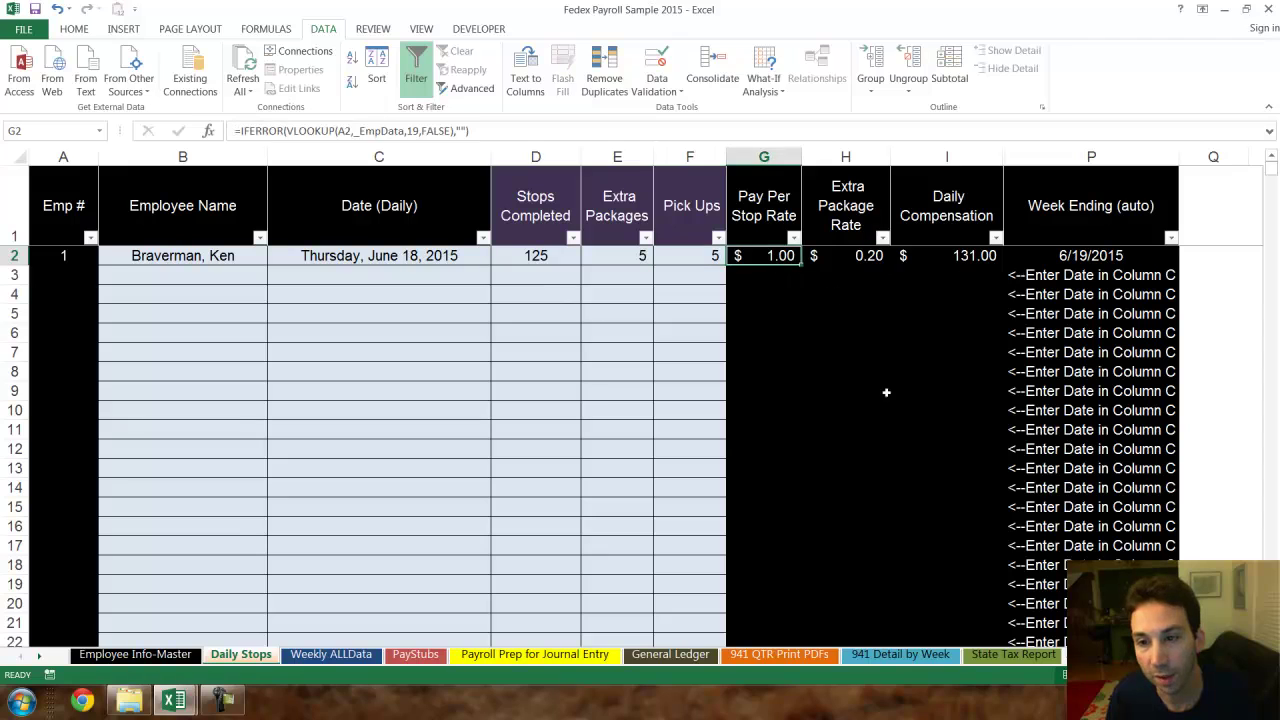
pyautogui.click(960, 255)
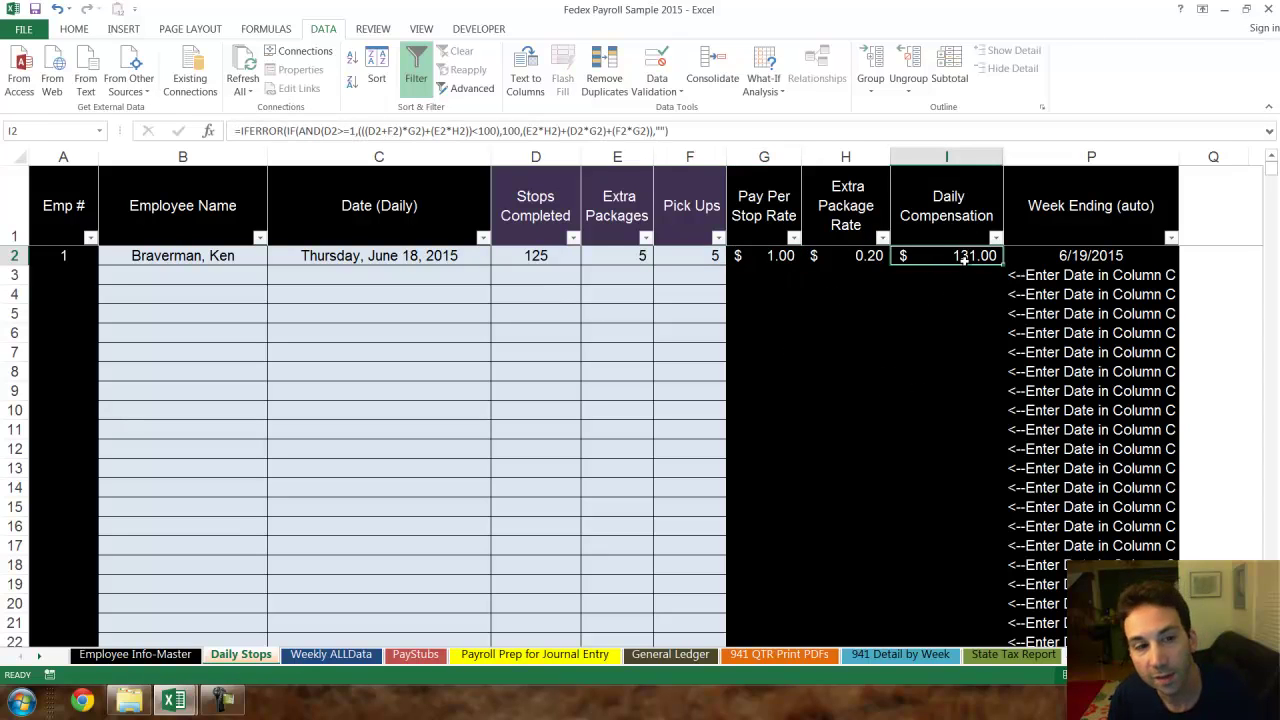
# - Choose the second employee in B3 and enter the June 18 date in C3
pyautogui.click(189, 273)
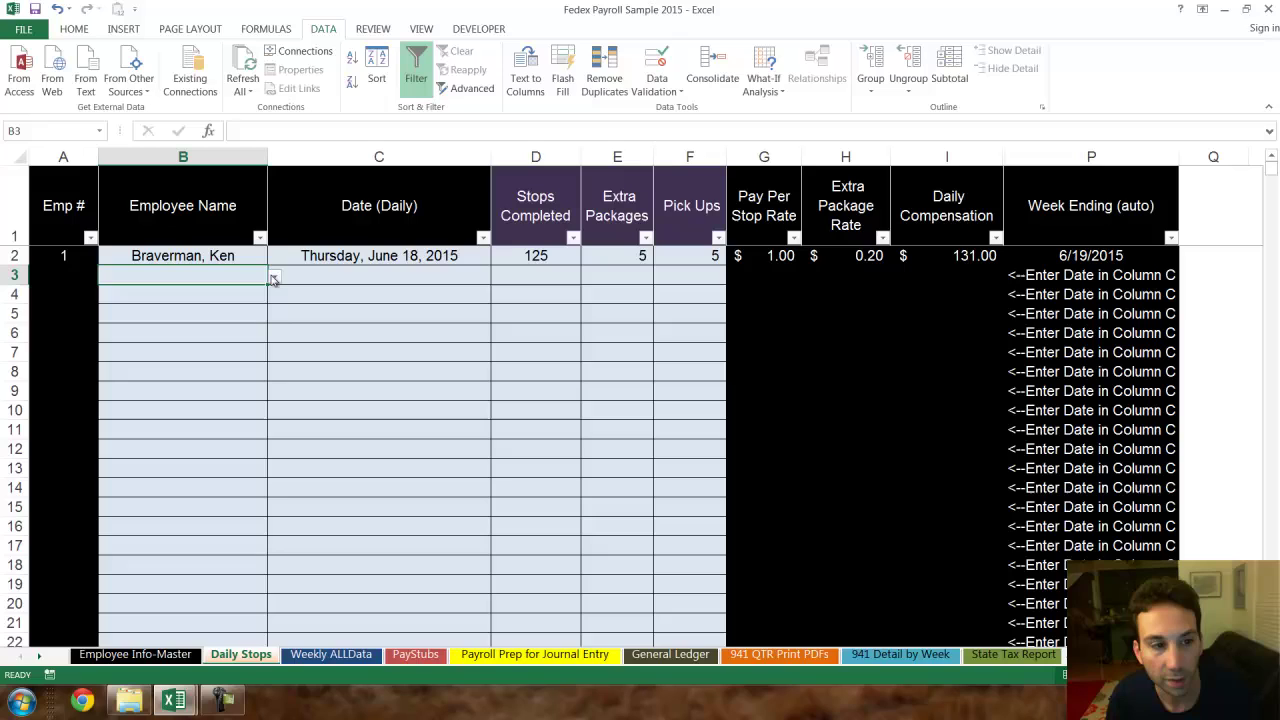
pyautogui.click(274, 277)
pyautogui.click(247, 311)
pyautogui.press('Tab')
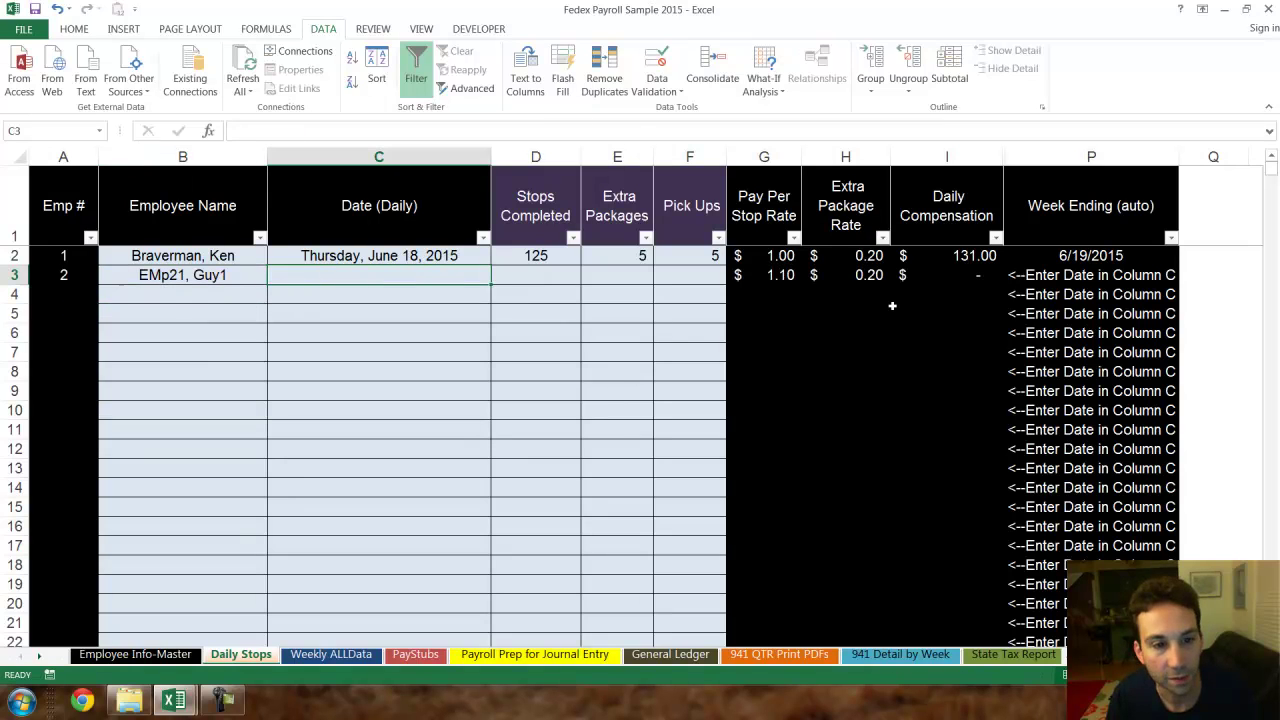
pyautogui.write('1')
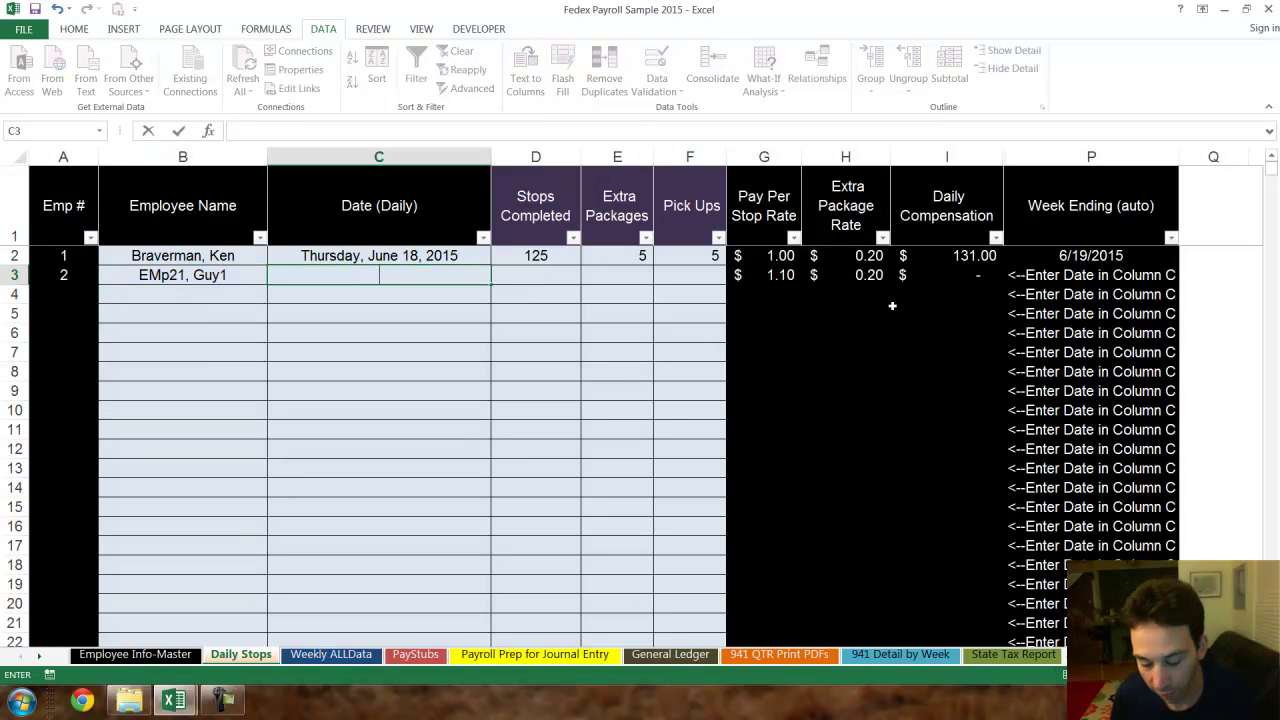
pyautogui.write('/18')
pyautogui.press('Tab')
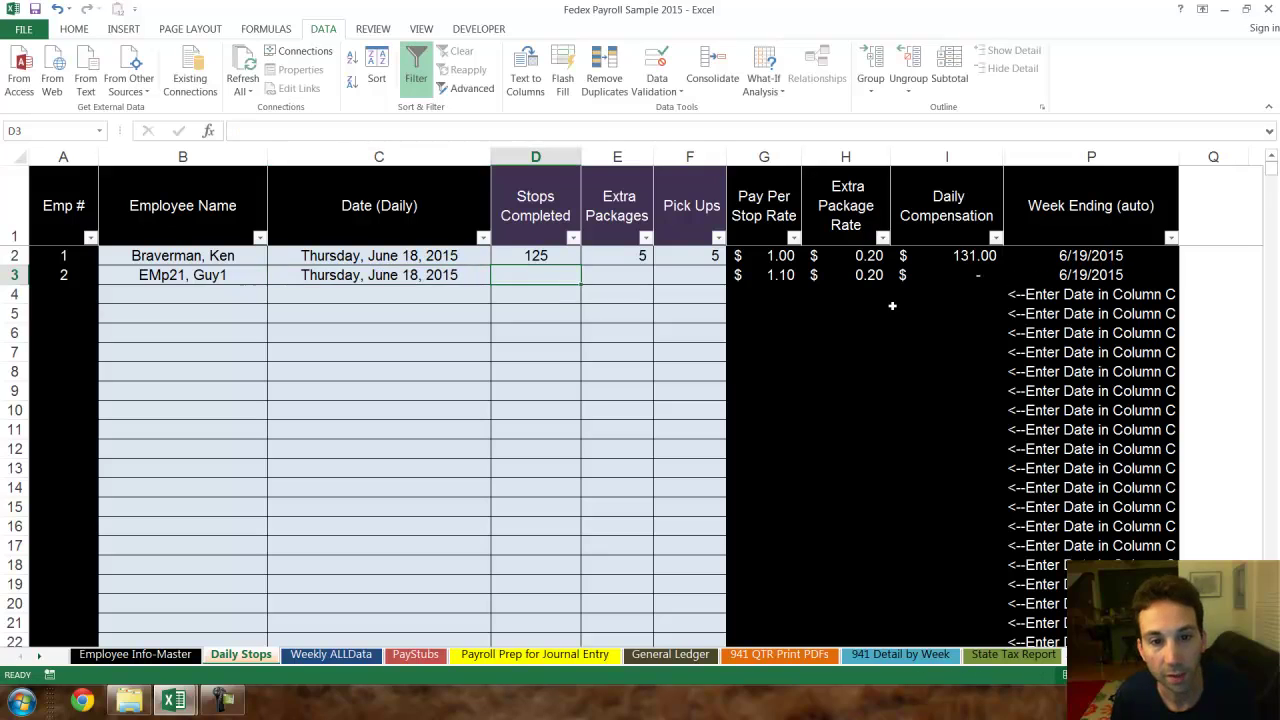
# - Enter 75 stops, 10 extra packages and 3 pick-ups for row 3, ending on its compensation cell
pyautogui.write('75')
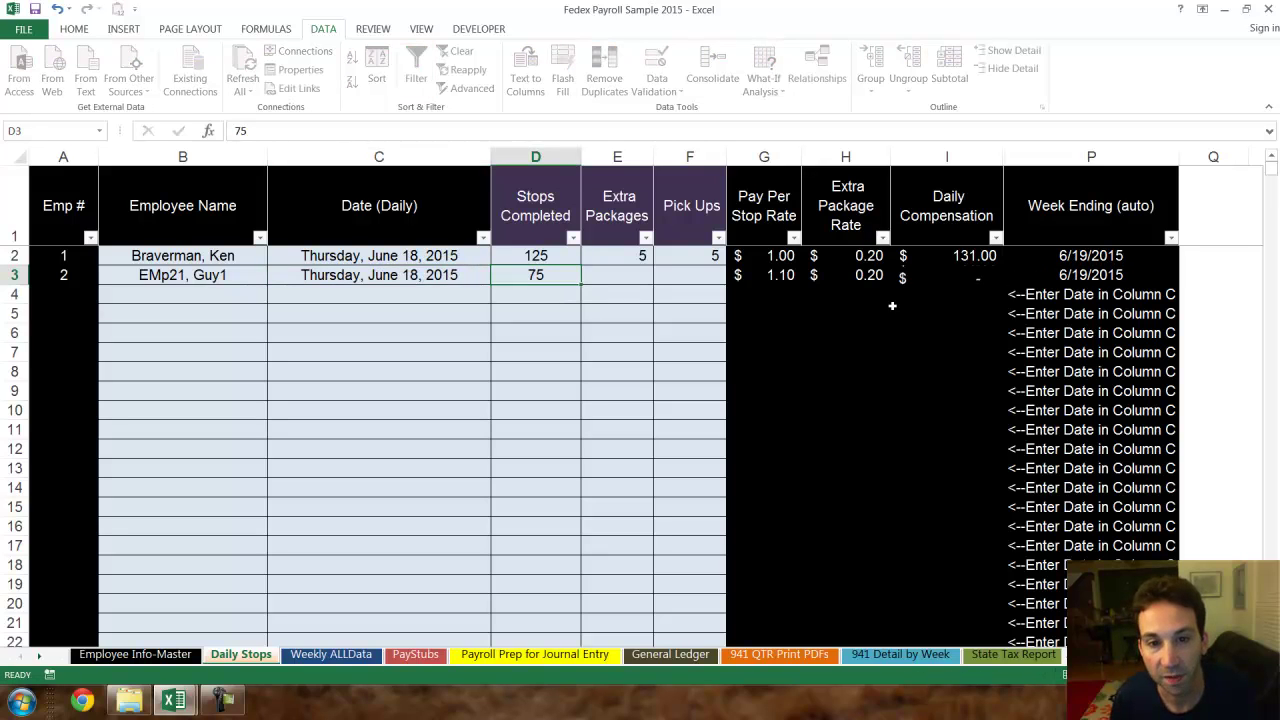
pyautogui.press('Tab')
pyautogui.write('10')
pyautogui.press('Tab')
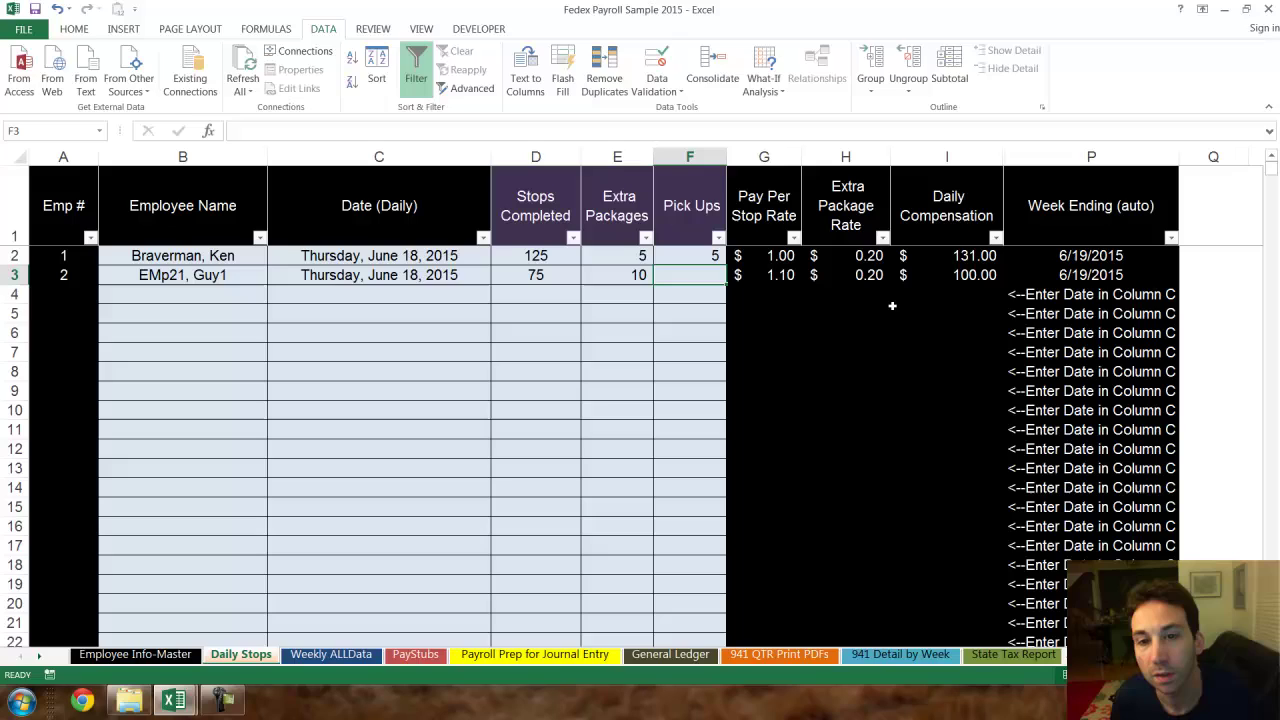
pyautogui.write('3')
pyautogui.press('Return')
pyautogui.press('Left')
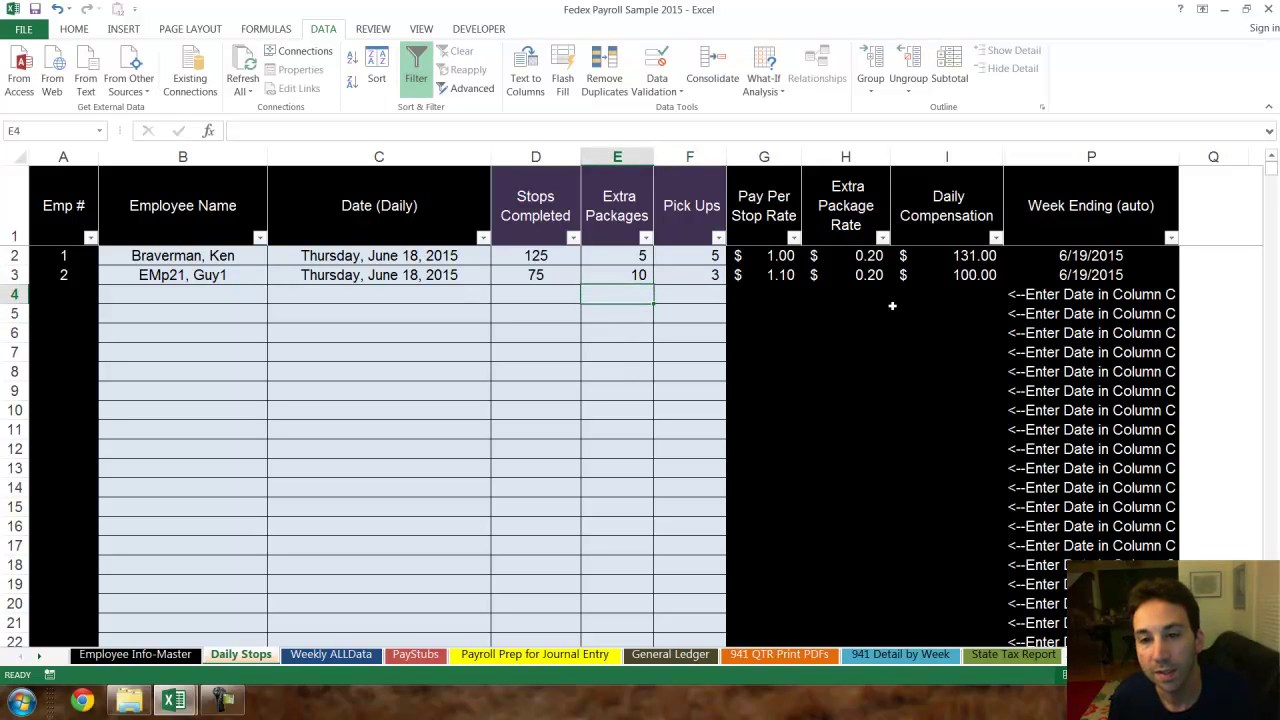
pyautogui.press('Up')
pyautogui.press('Right')
pyautogui.press('Right')
pyautogui.press('Right')
pyautogui.press('Right')
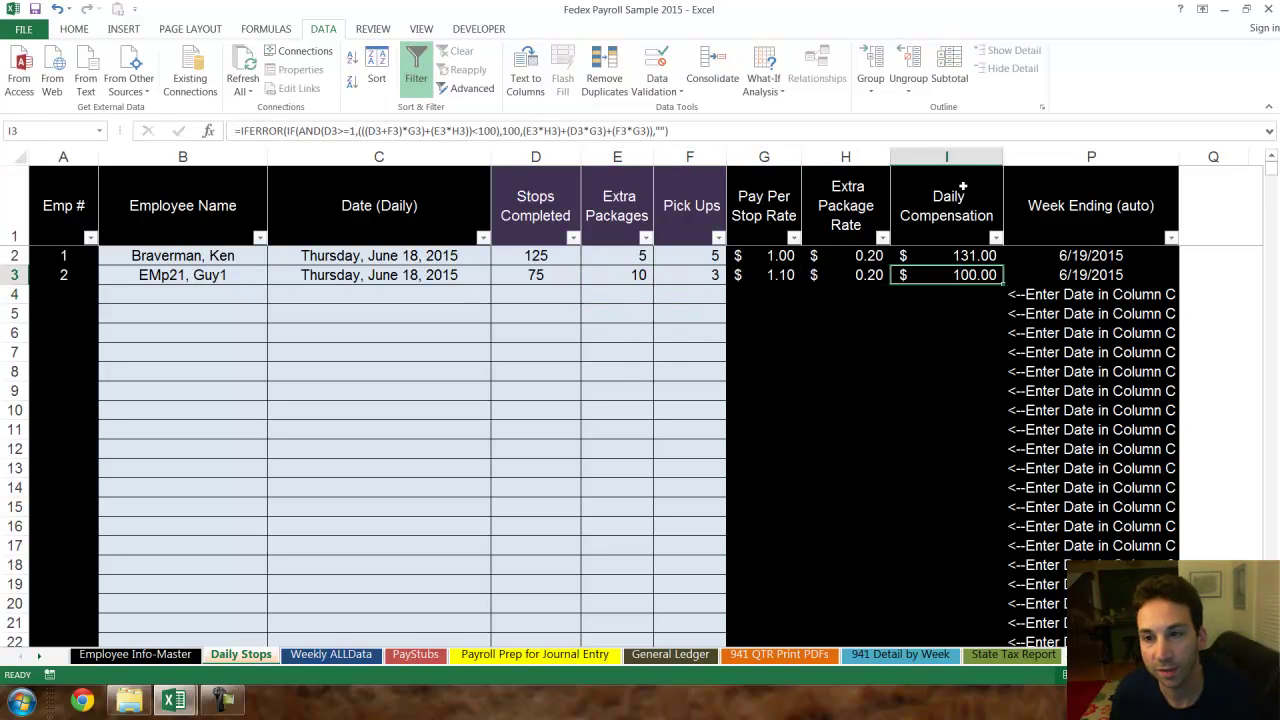
pyautogui.click(962, 186)
pyautogui.click(972, 274)
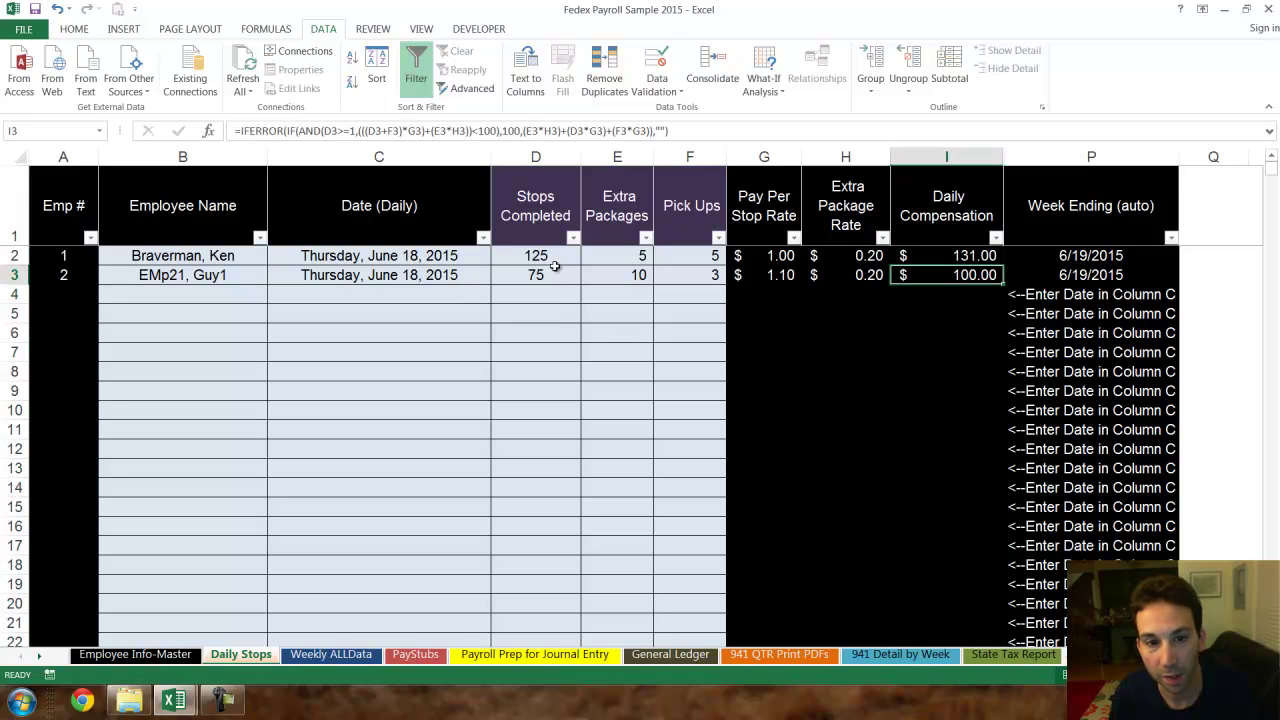
pyautogui.click(558, 274)
pyautogui.click(777, 276)
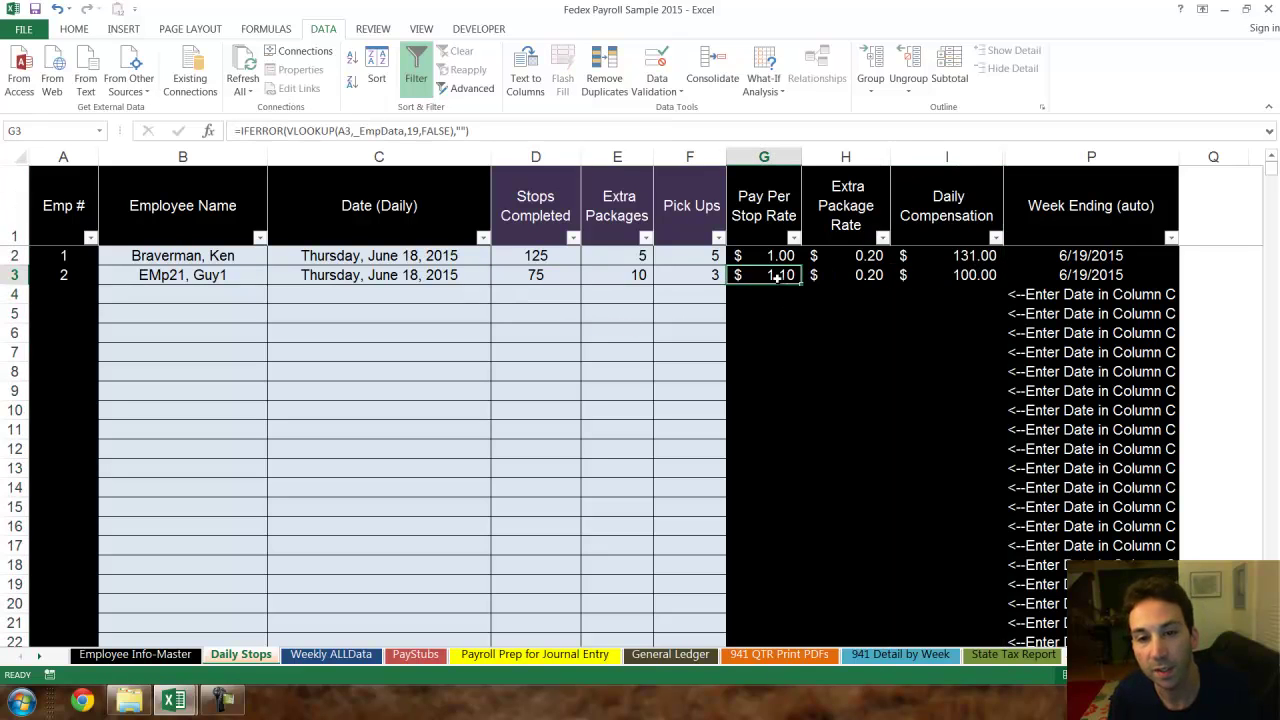
pyautogui.click(638, 274)
pyautogui.click(676, 276)
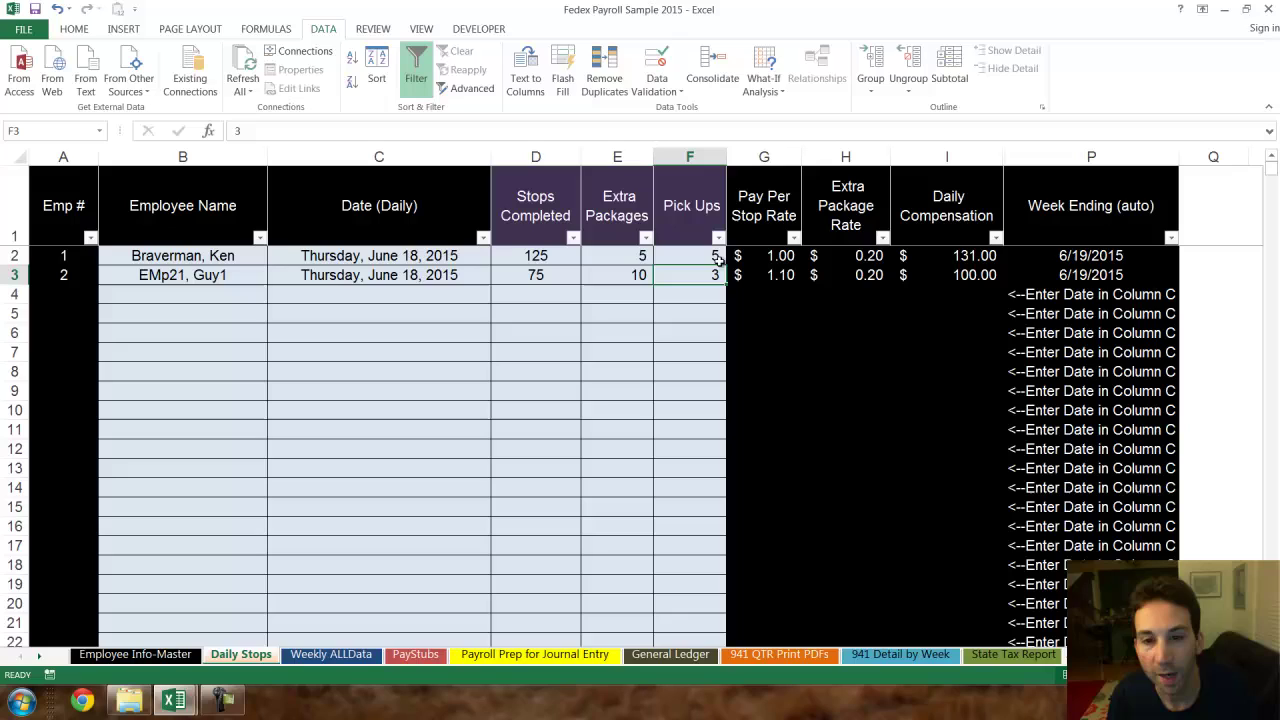
pyautogui.click(951, 279)
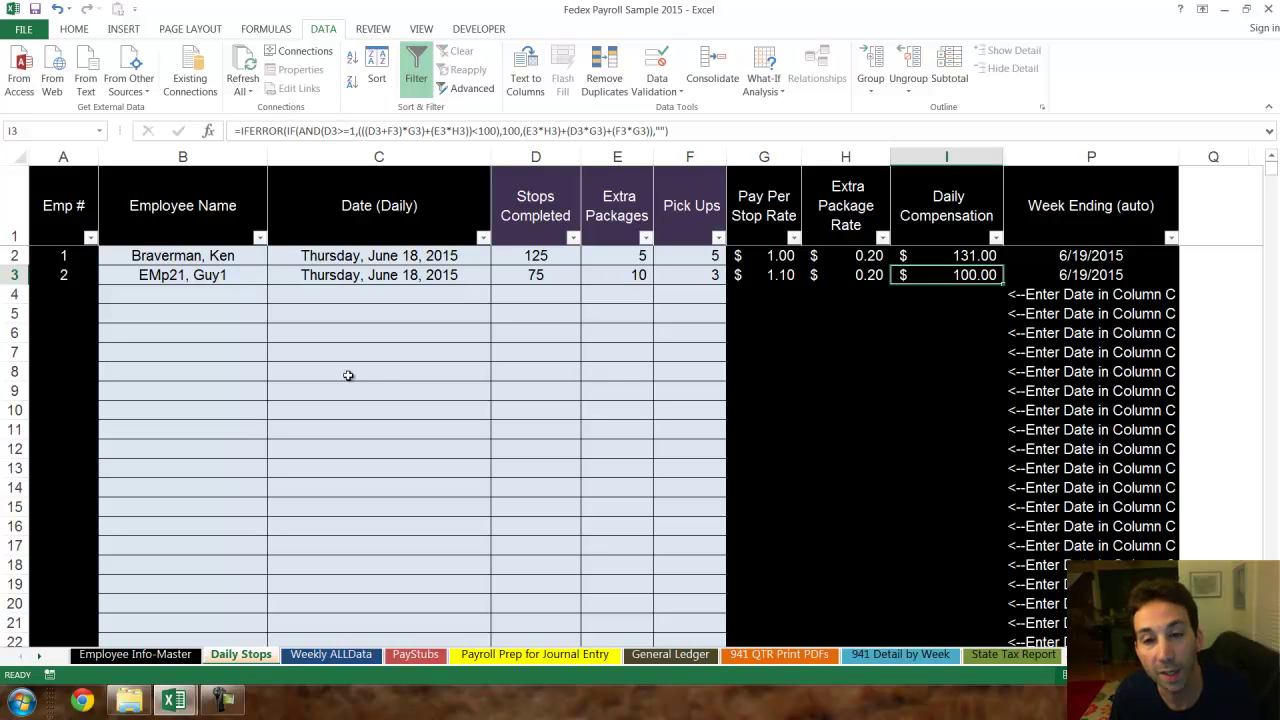
pyautogui.click(535, 273)
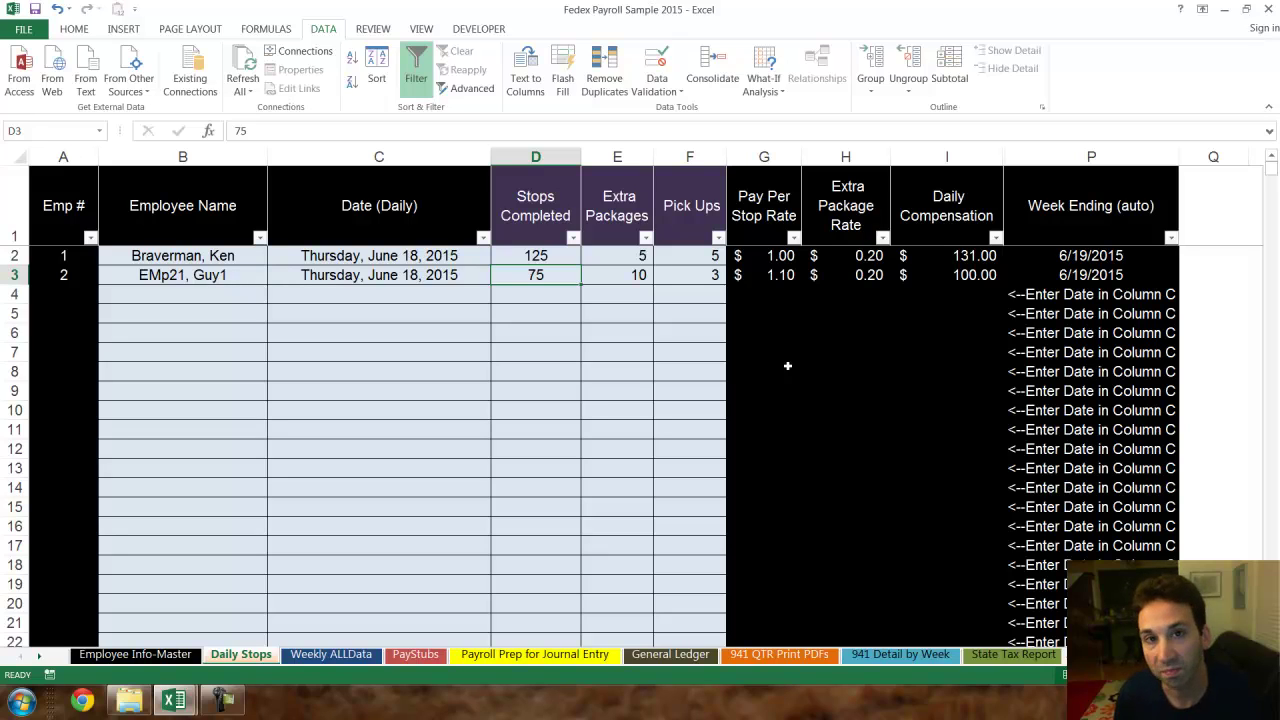
pyautogui.click(990, 275)
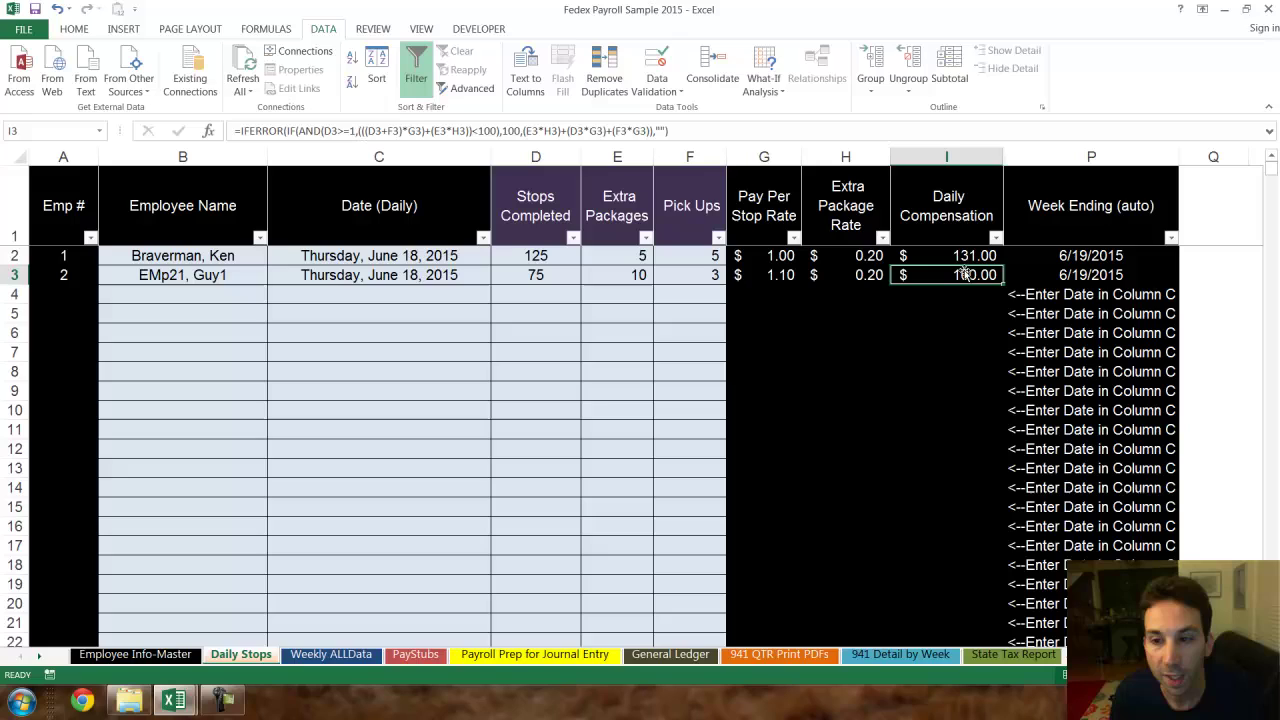
pyautogui.click(945, 256)
pyautogui.click(960, 276)
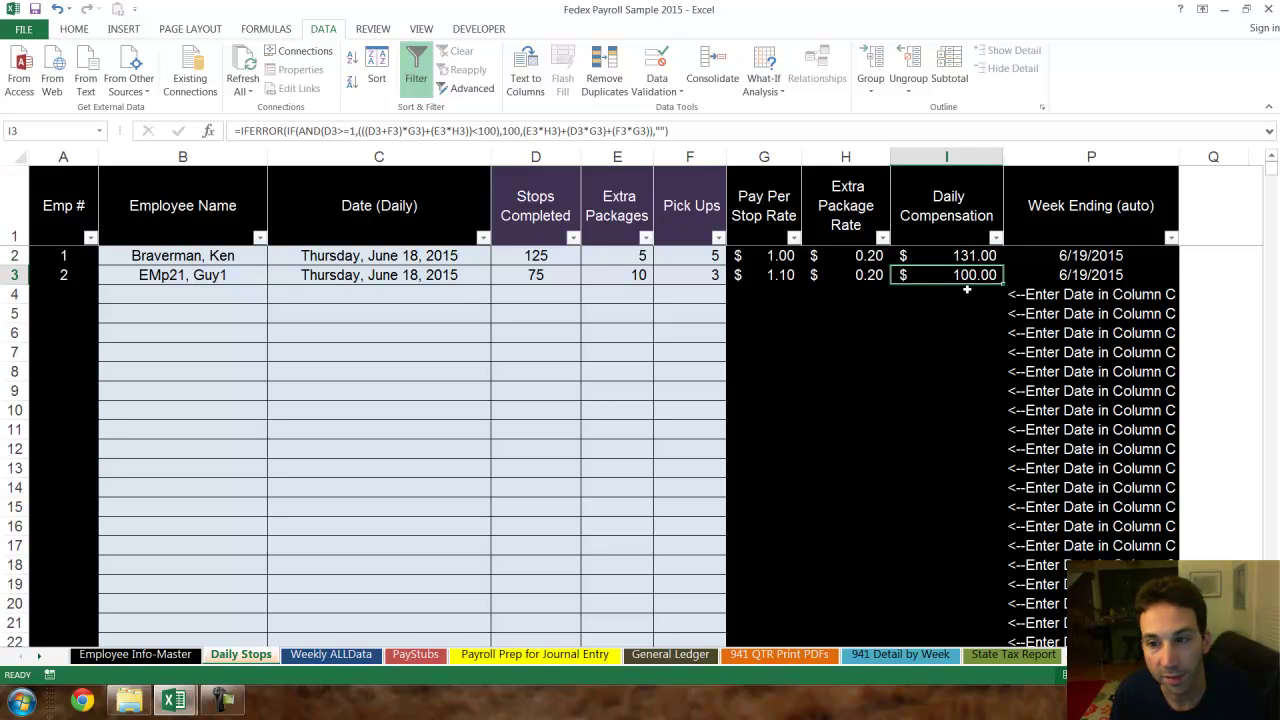
# - Log the first employee in row 4 for 6/19 with 150 stops and 10 extra packages
pyautogui.click(211, 297)
pyautogui.click(276, 297)
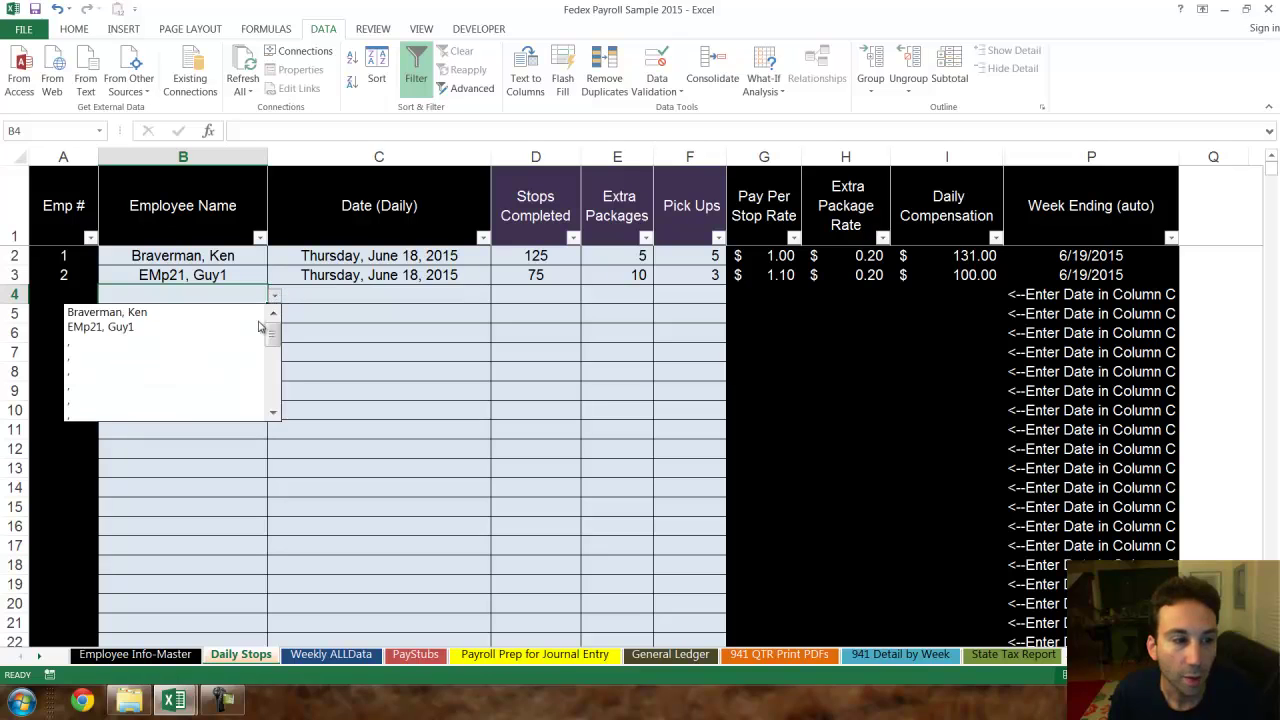
pyautogui.click(180, 312)
pyautogui.click(383, 298)
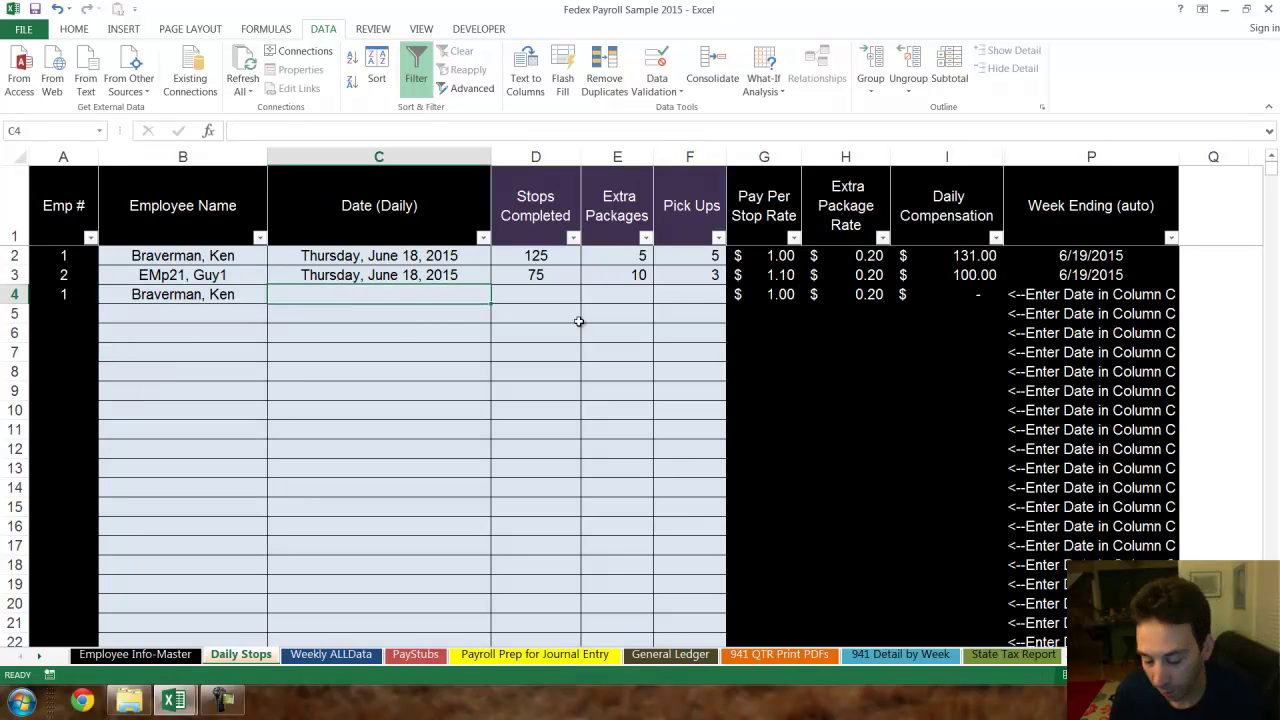
pyautogui.write('6/19')
pyautogui.press('Tab')
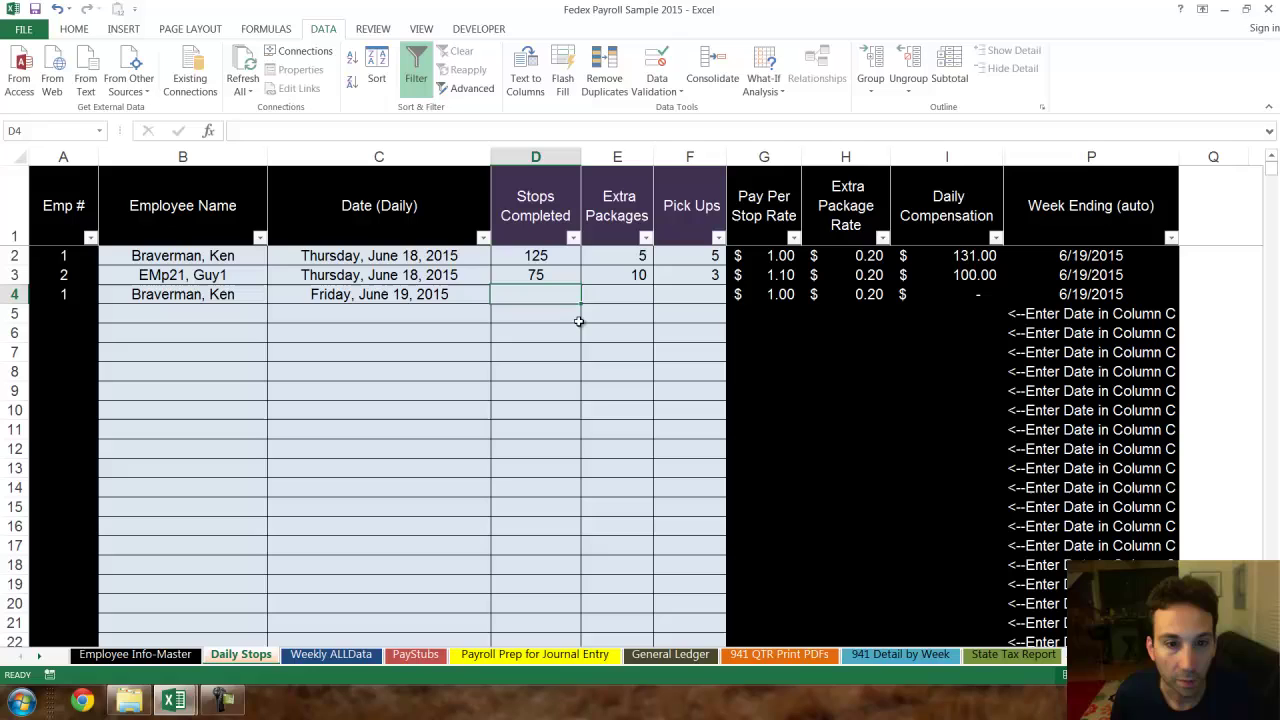
pyautogui.write('150')
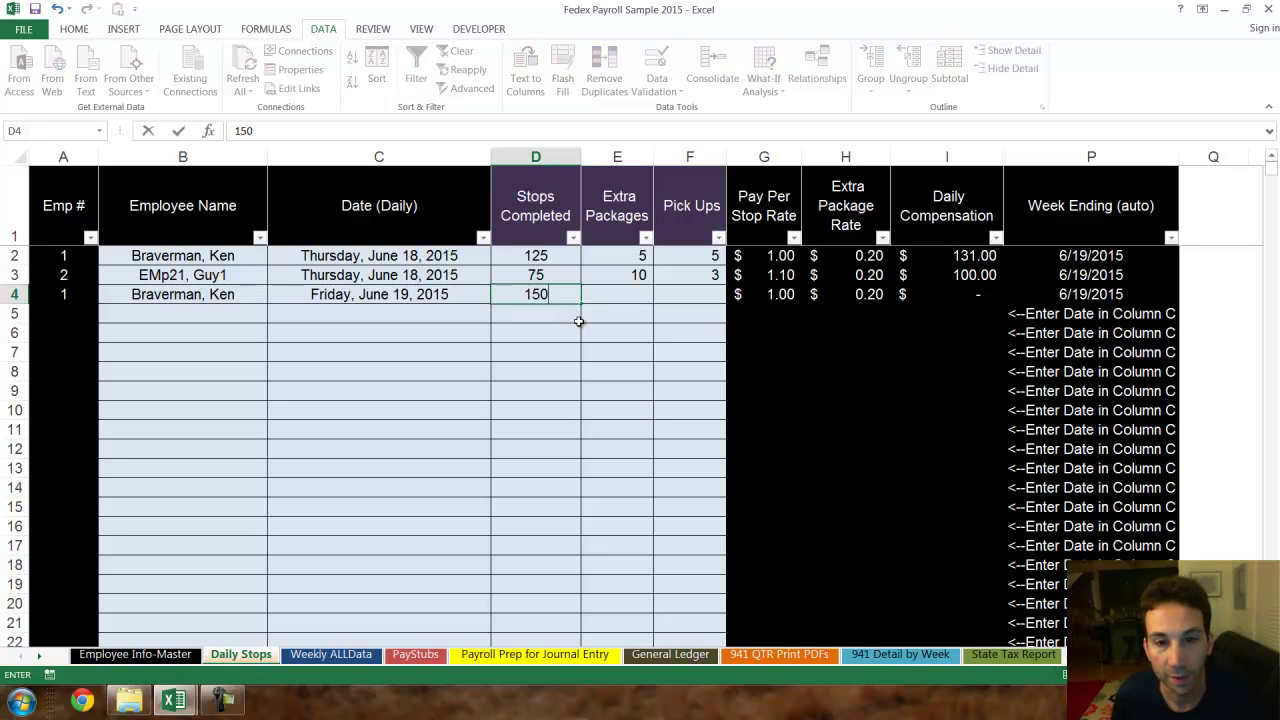
pyautogui.press('Tab')
pyautogui.write('10')
pyautogui.press('Return')
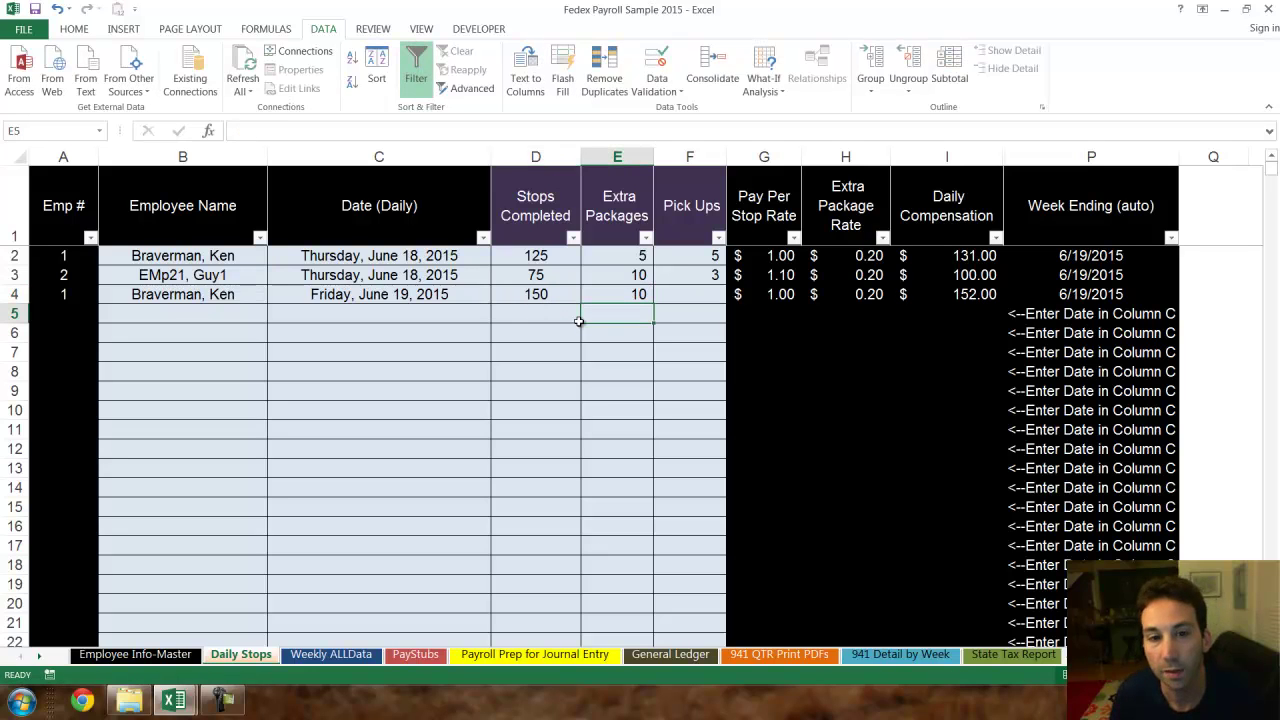
pyautogui.click(331, 654)
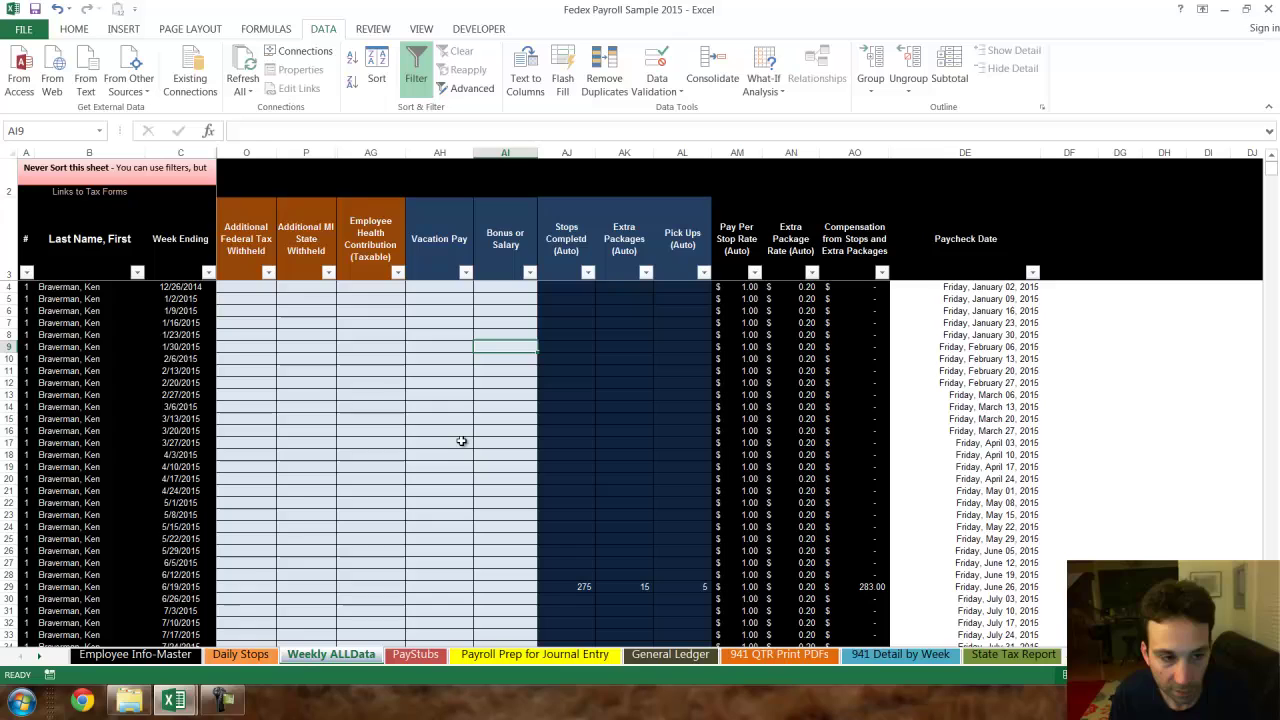
pyautogui.scroll(5, 677, 505)
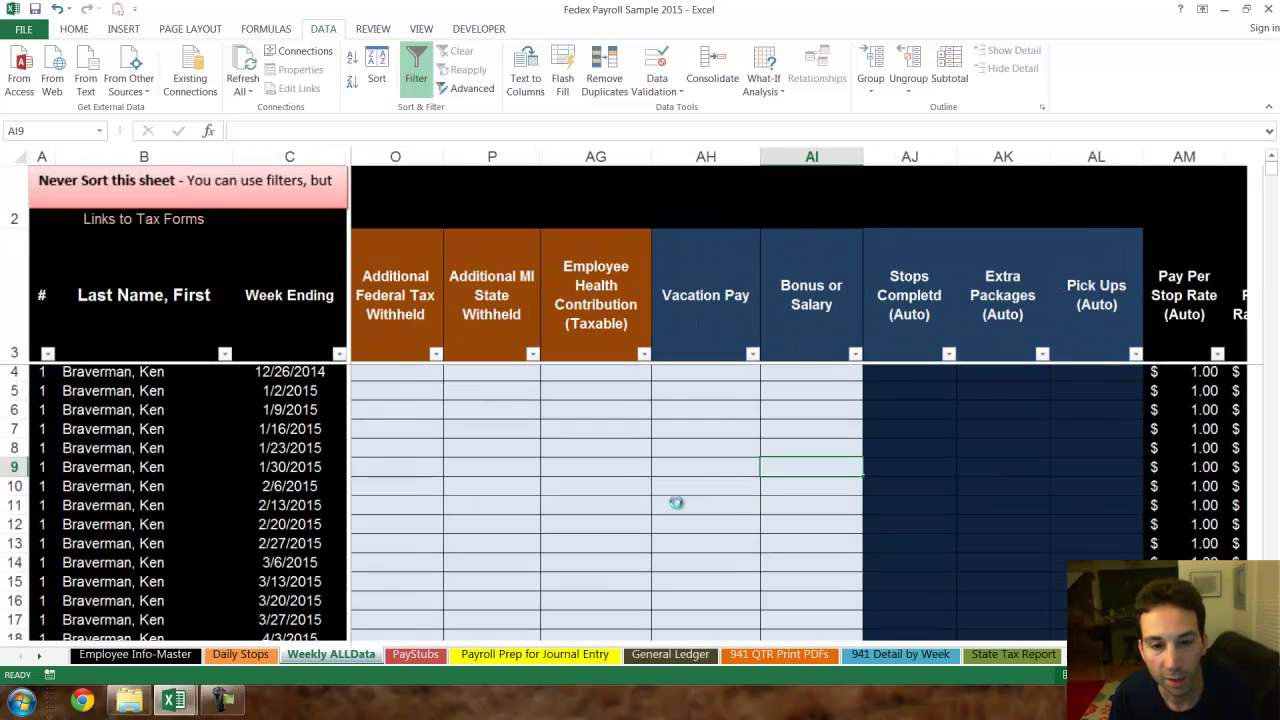
pyautogui.scroll(-5, 760, 545)
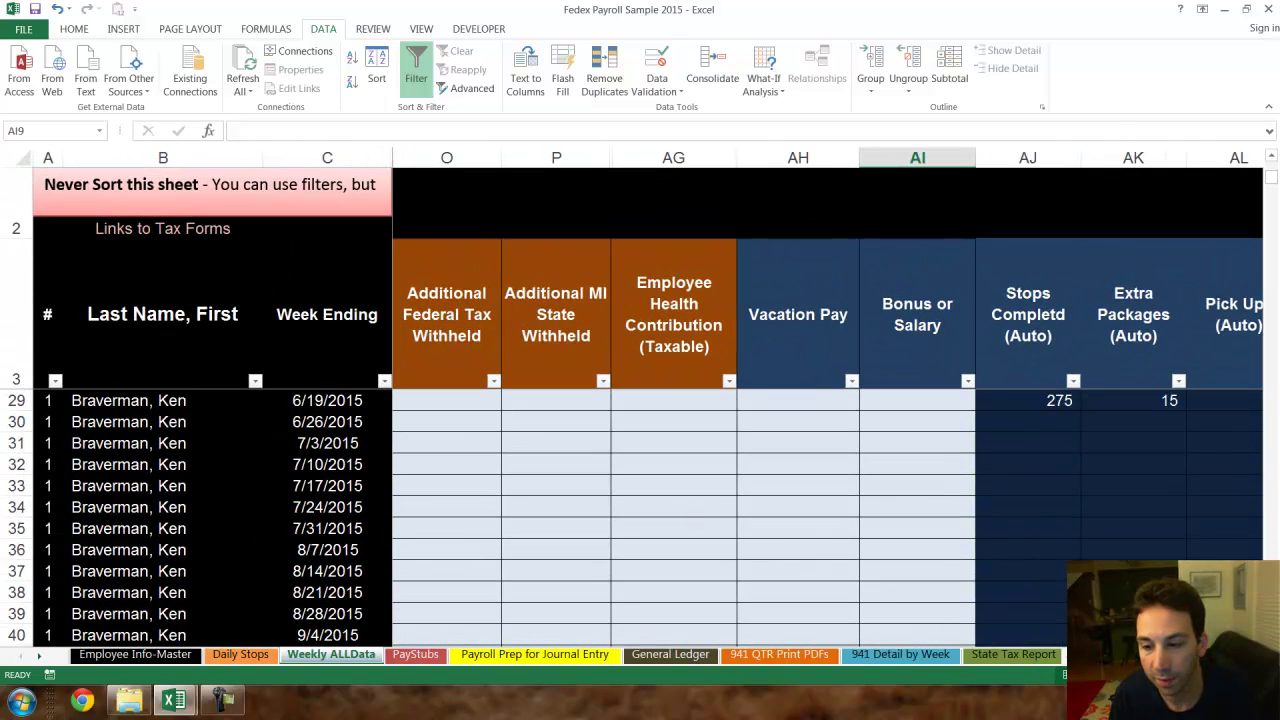
pyautogui.hscroll(4, 643, 500)
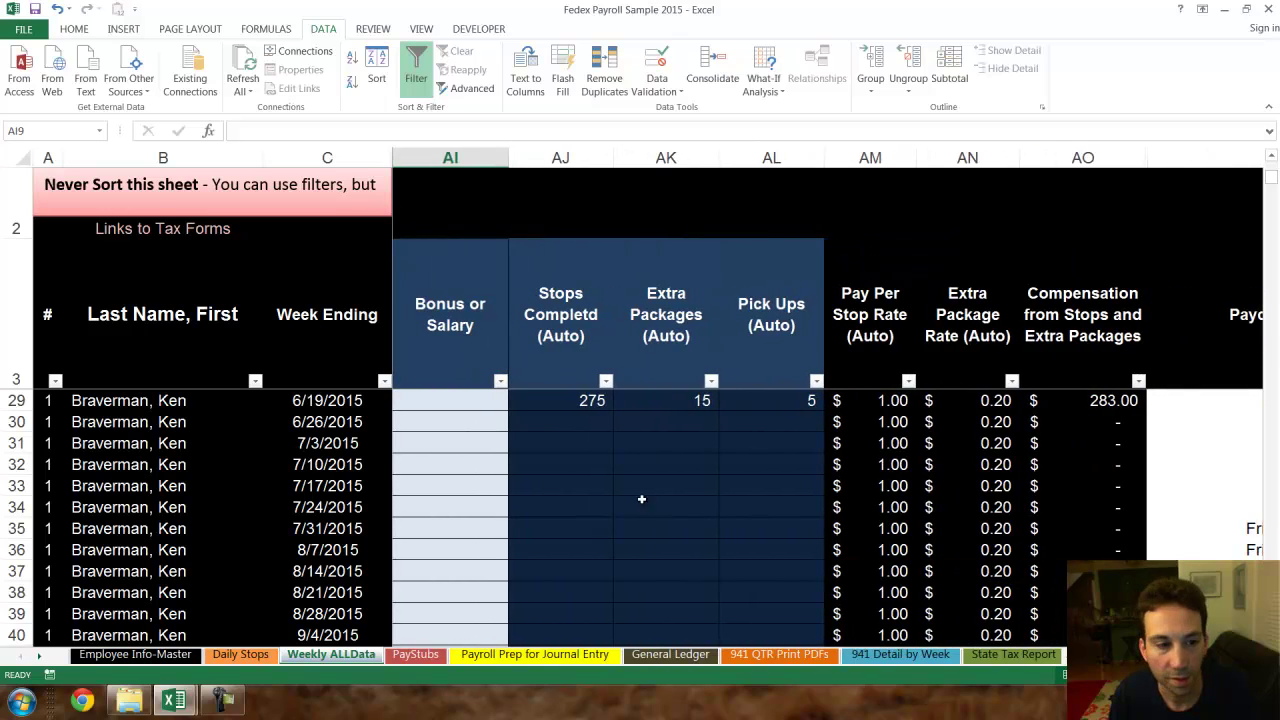
pyautogui.click(16, 400)
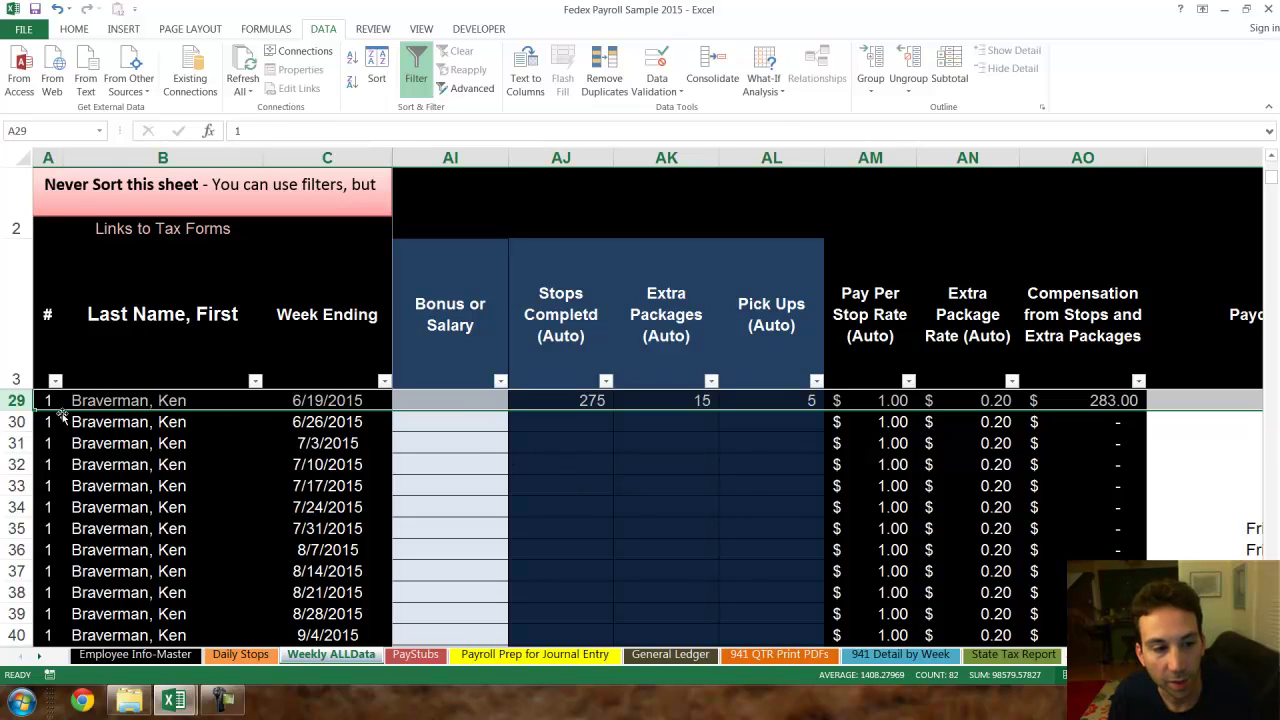
pyautogui.moveTo(8, 400); pyautogui.dragTo(8, 400)
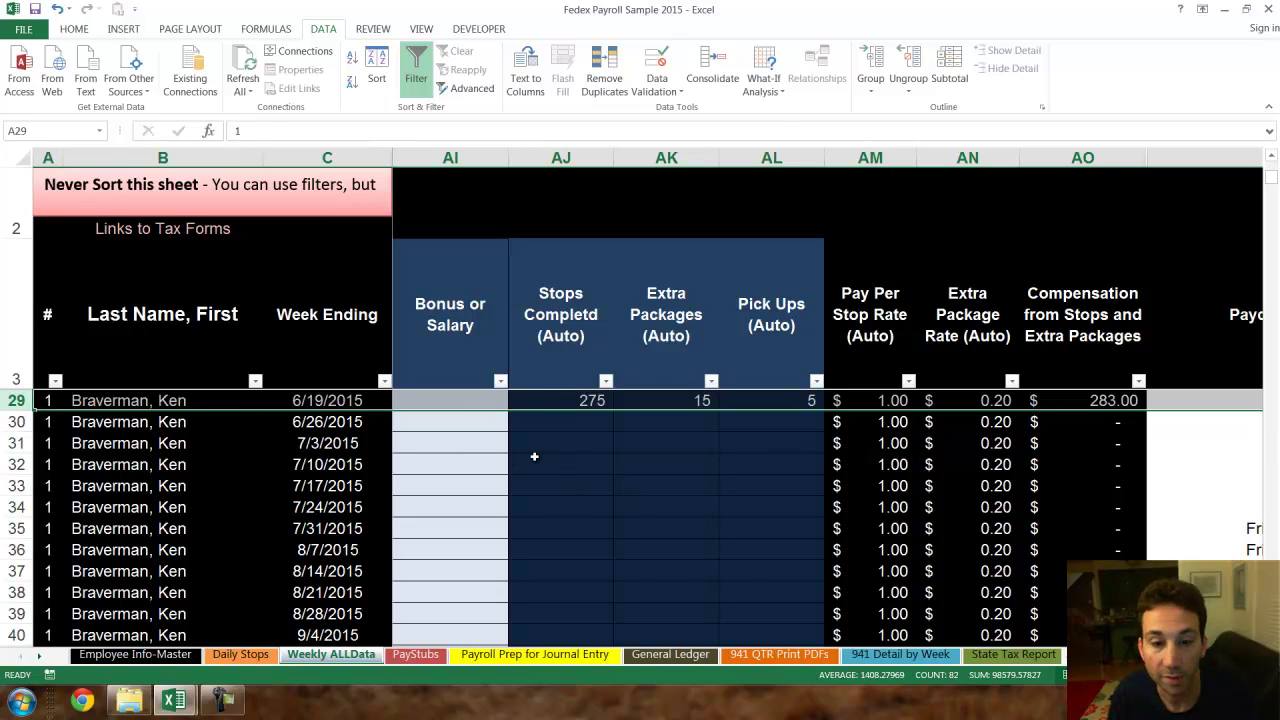
pyautogui.click(665, 400)
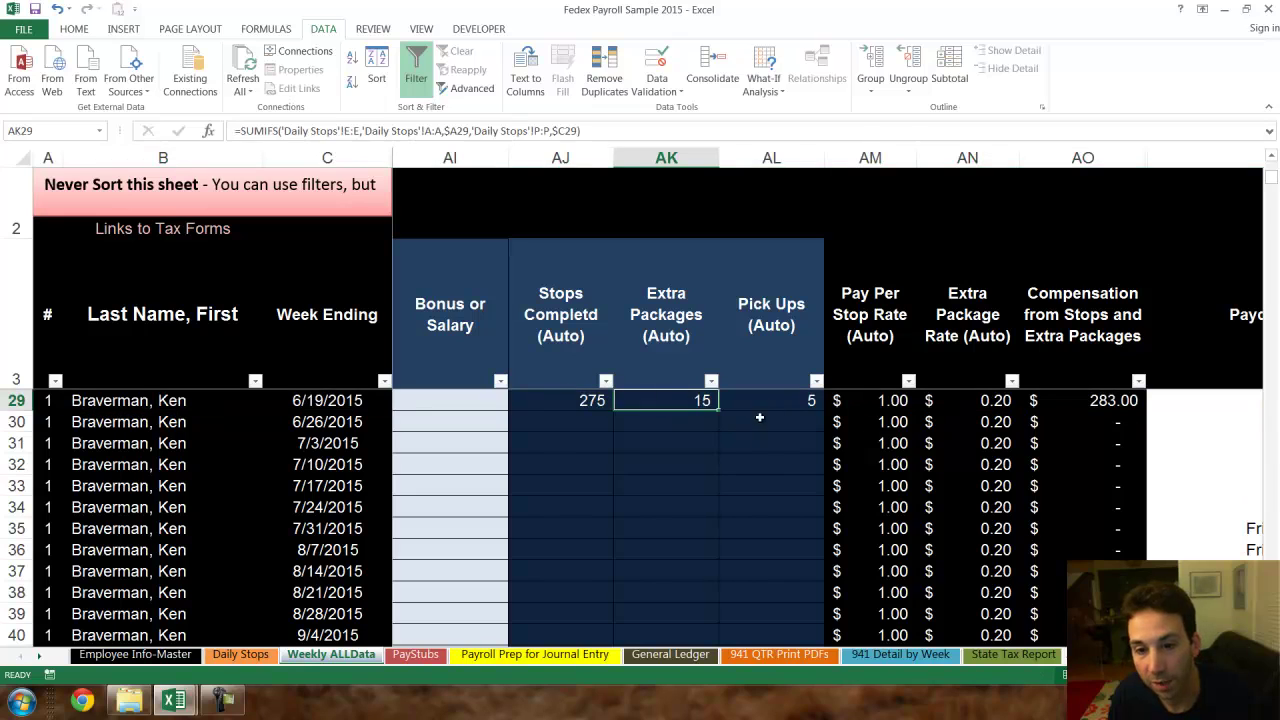
pyautogui.click(780, 405)
pyautogui.click(1080, 400)
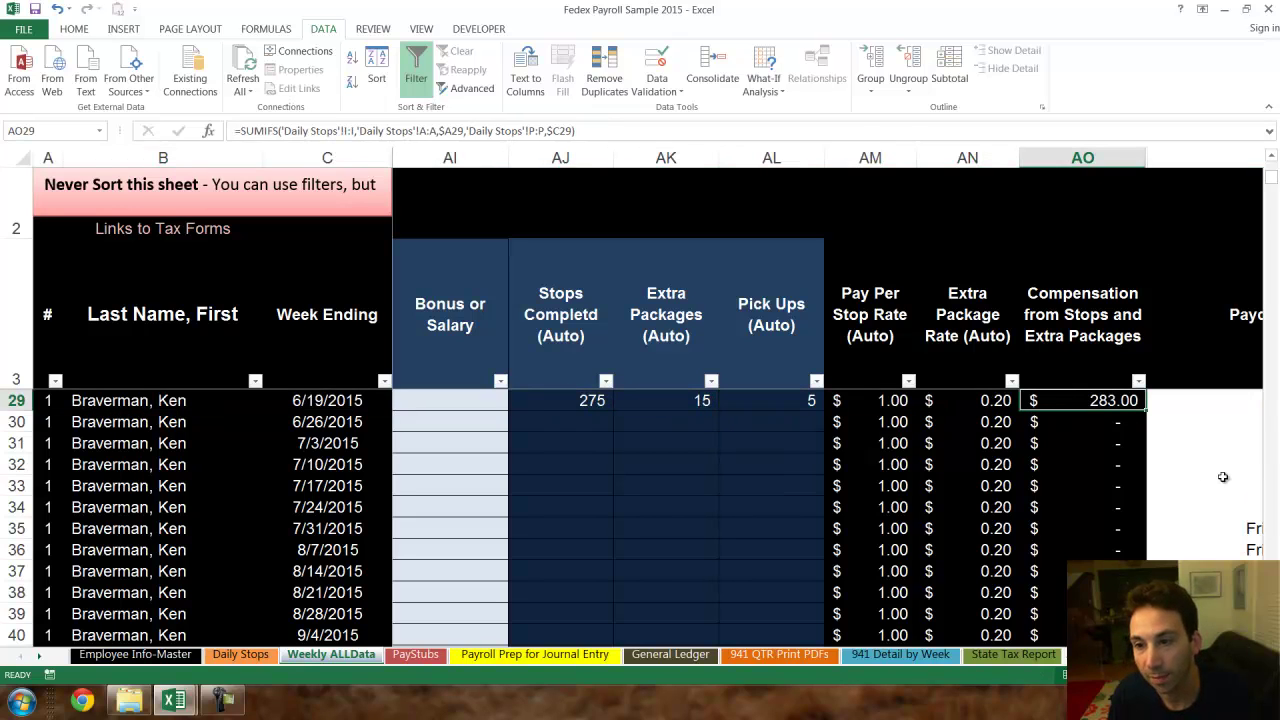
pyautogui.scroll(-2, 794, 509)
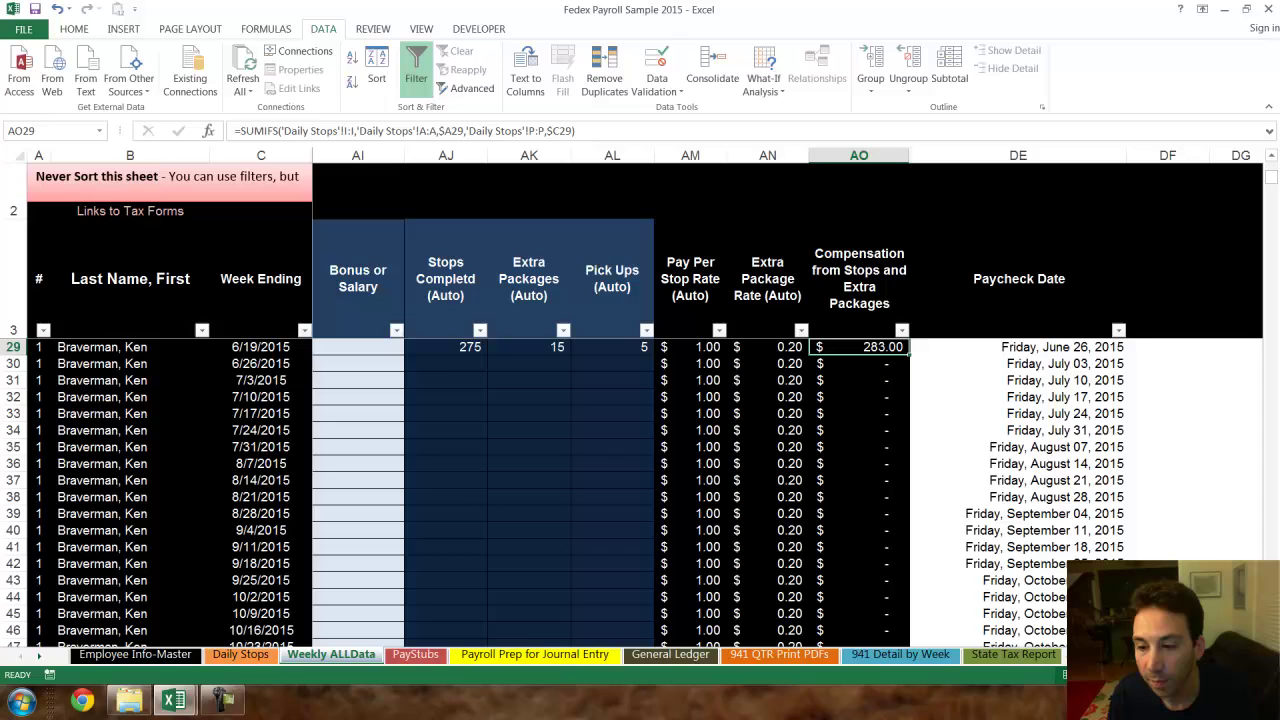
pyautogui.hscroll(-2, 700, 450)
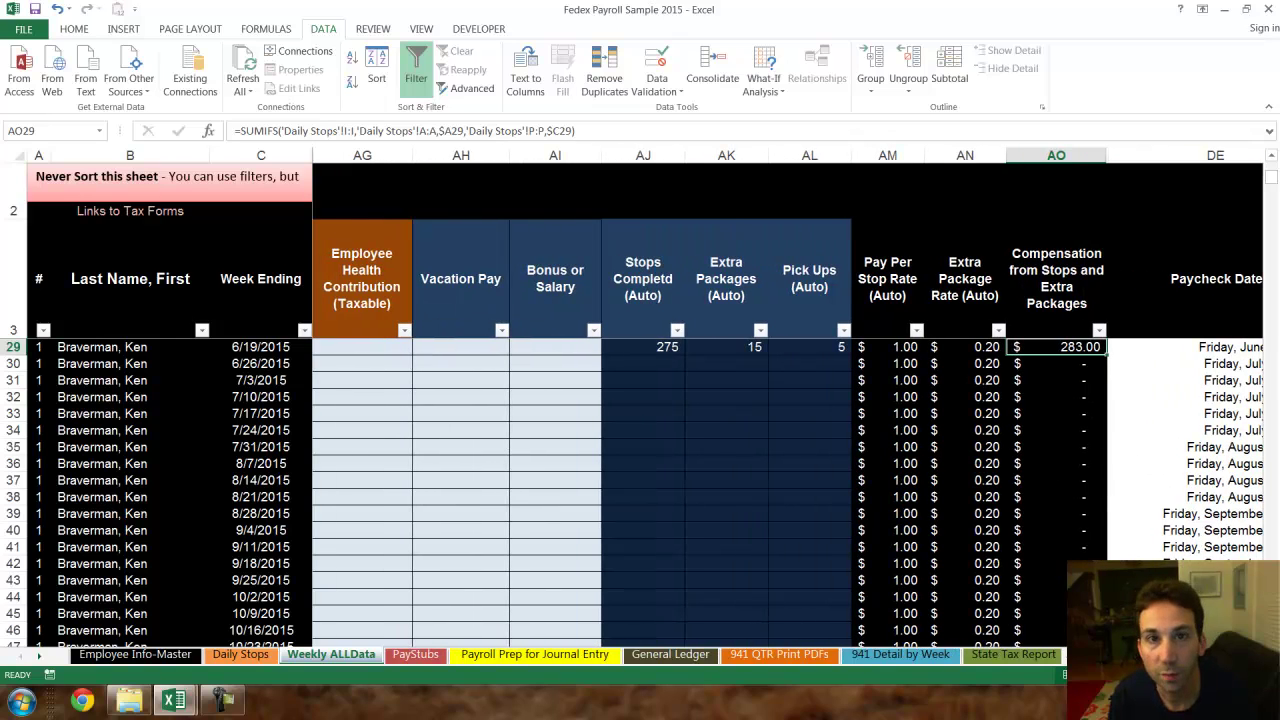
# - Enter a $100 bonus in AI29 and $100 vacation pay in AH29
pyautogui.click(560, 350)
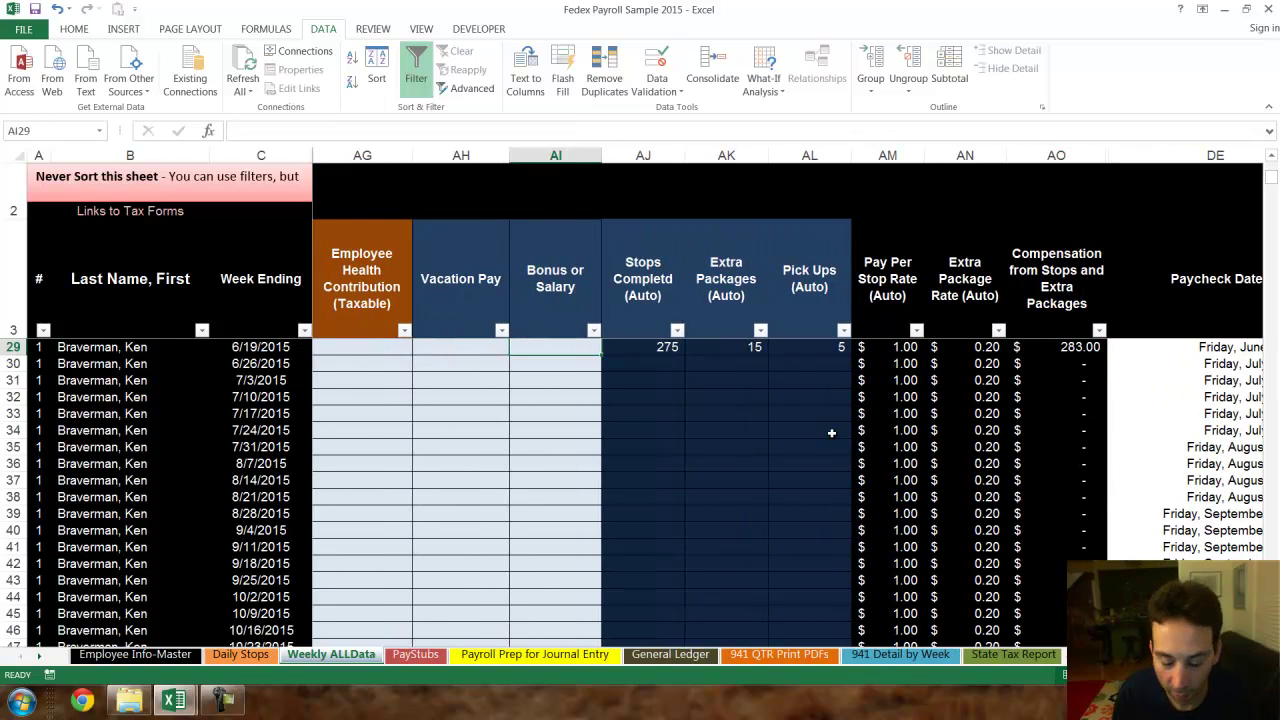
pyautogui.write('100')
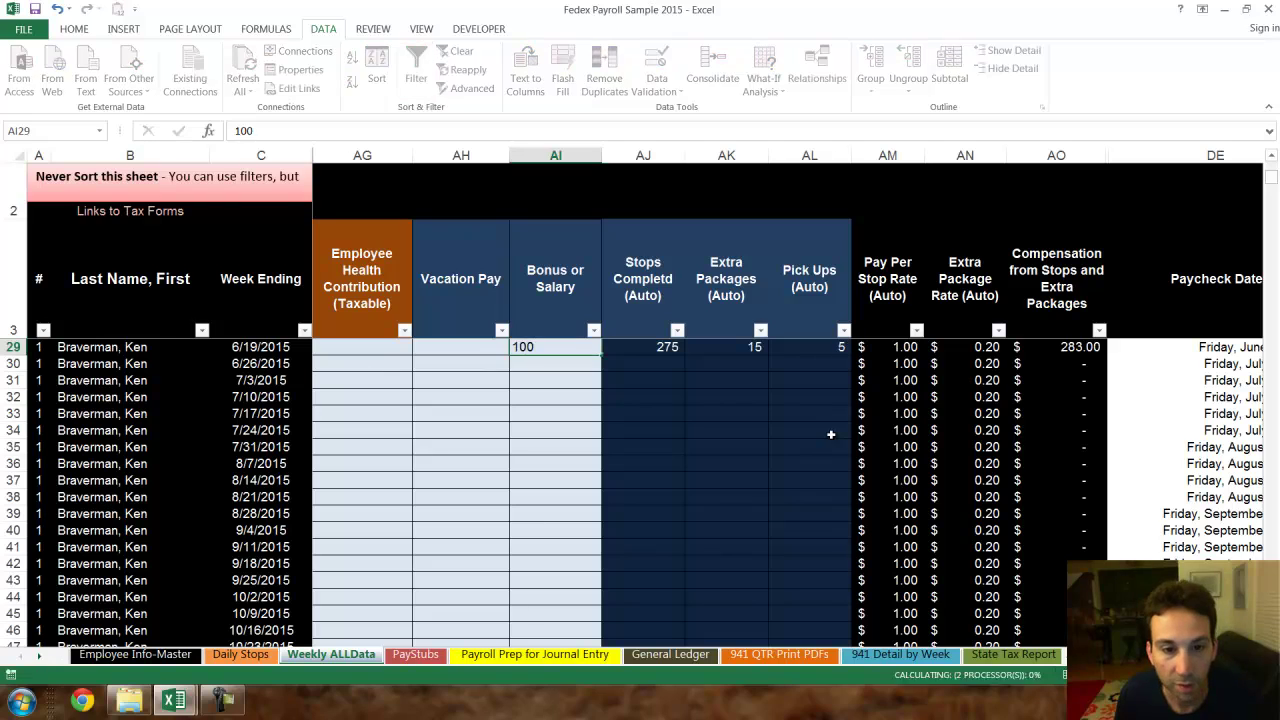
pyautogui.press('Return')
pyautogui.press('Left')
pyautogui.press('Up')
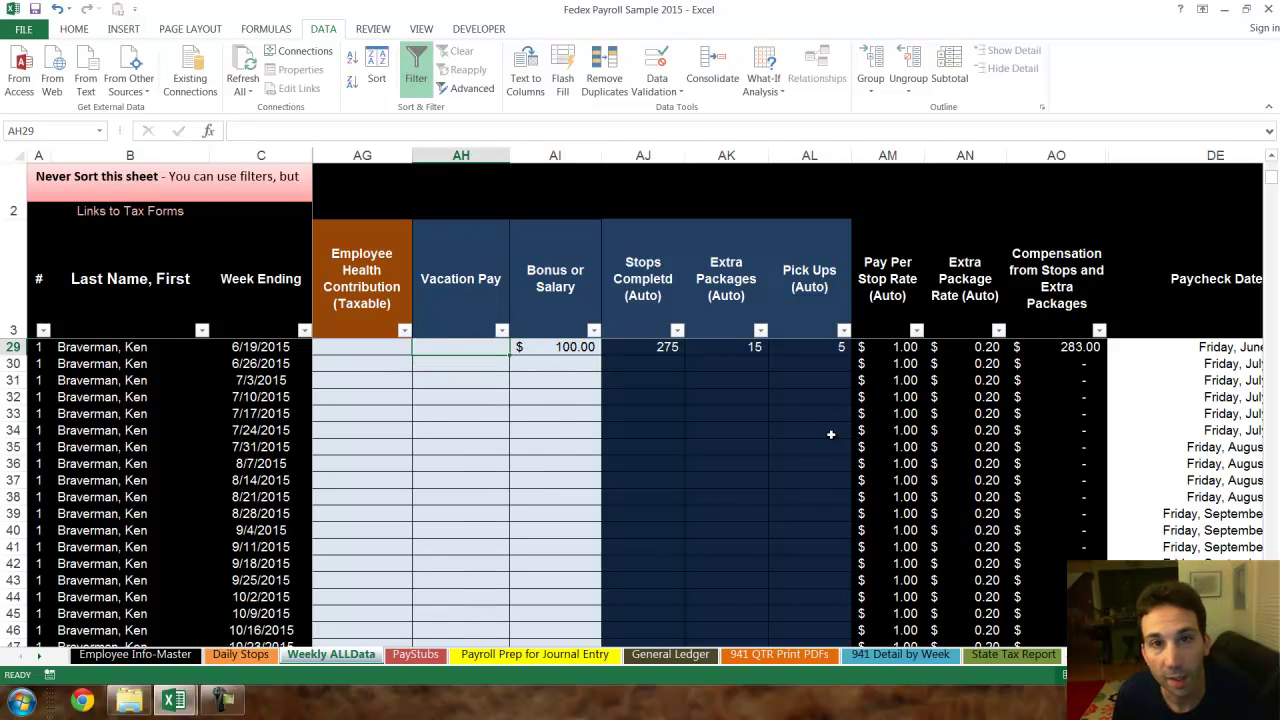
pyautogui.write('100')
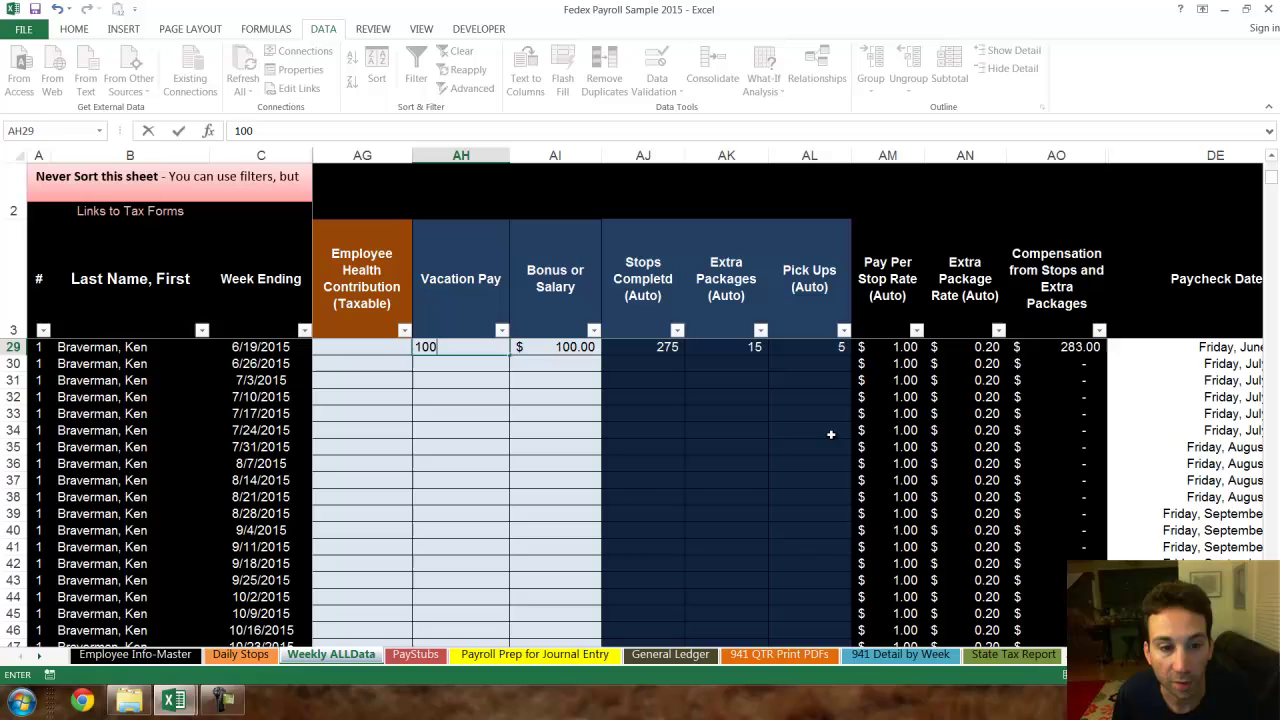
pyautogui.press('Return')
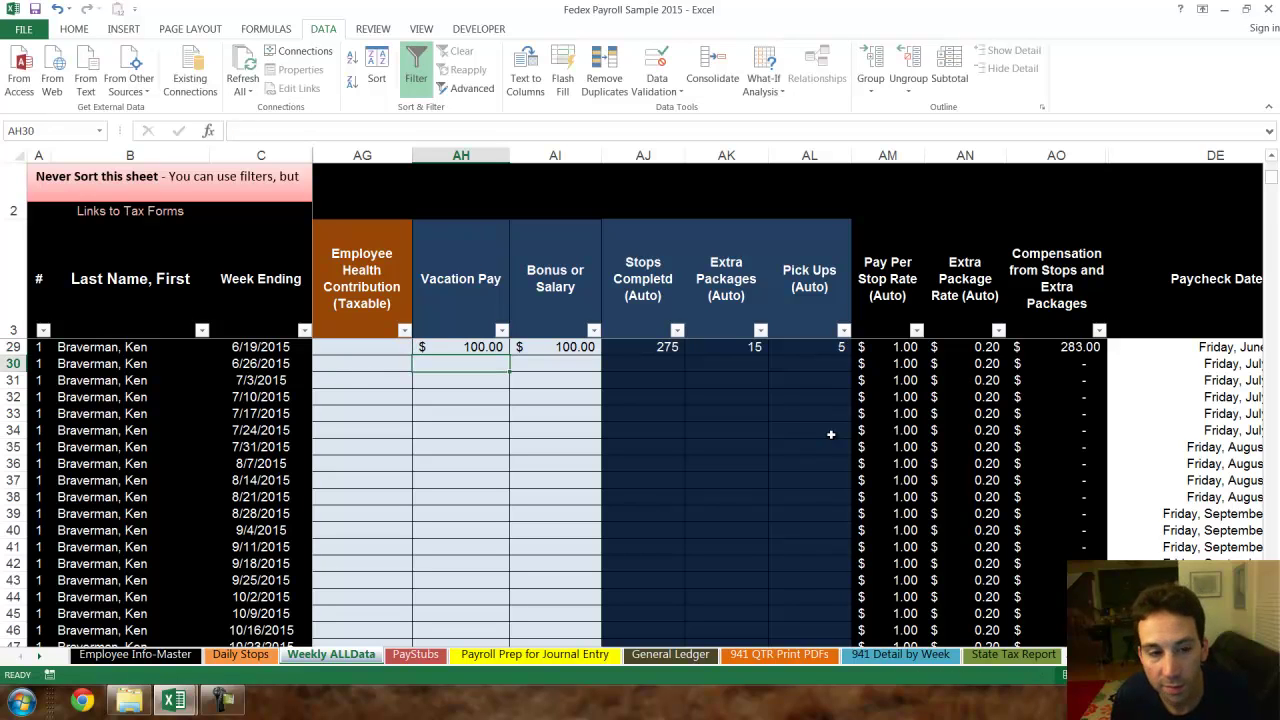
# - Enter a $25 health contribution in AG29, then settle on the Additional Federal Tax Withheld cell O29
pyautogui.press('Up')
pyautogui.press('Left')
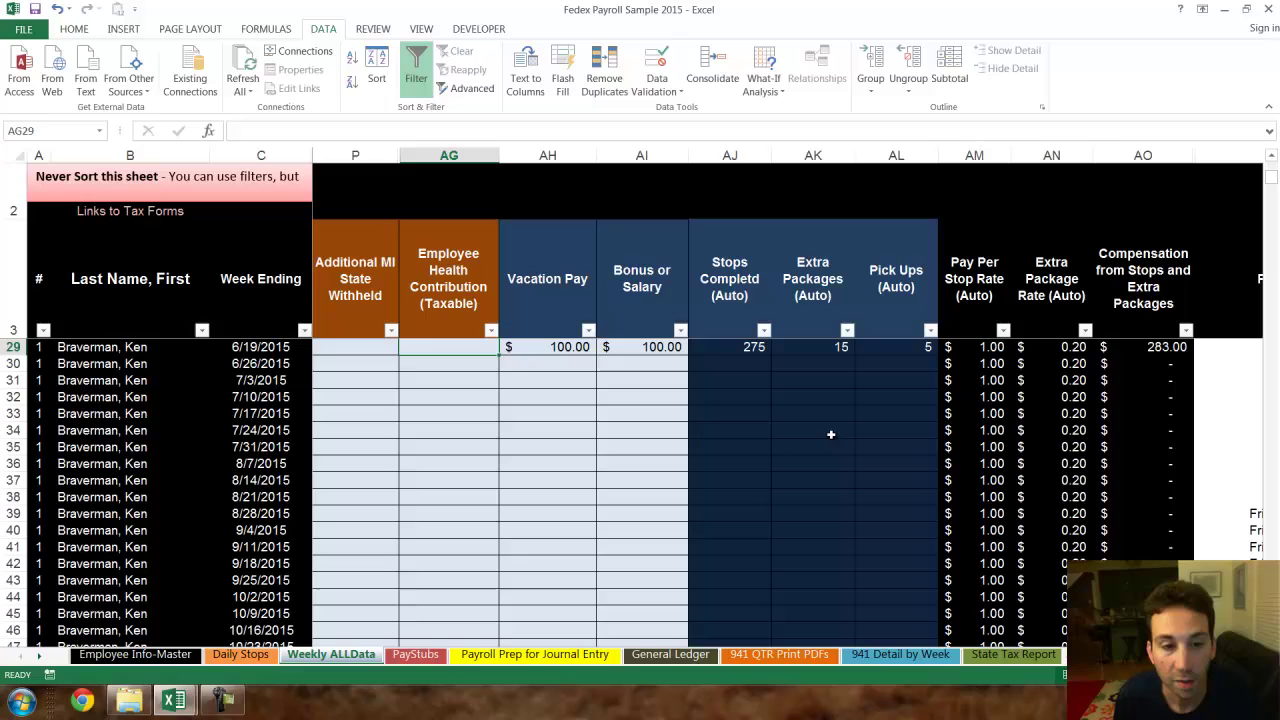
pyautogui.write('25')
pyautogui.press('Return')
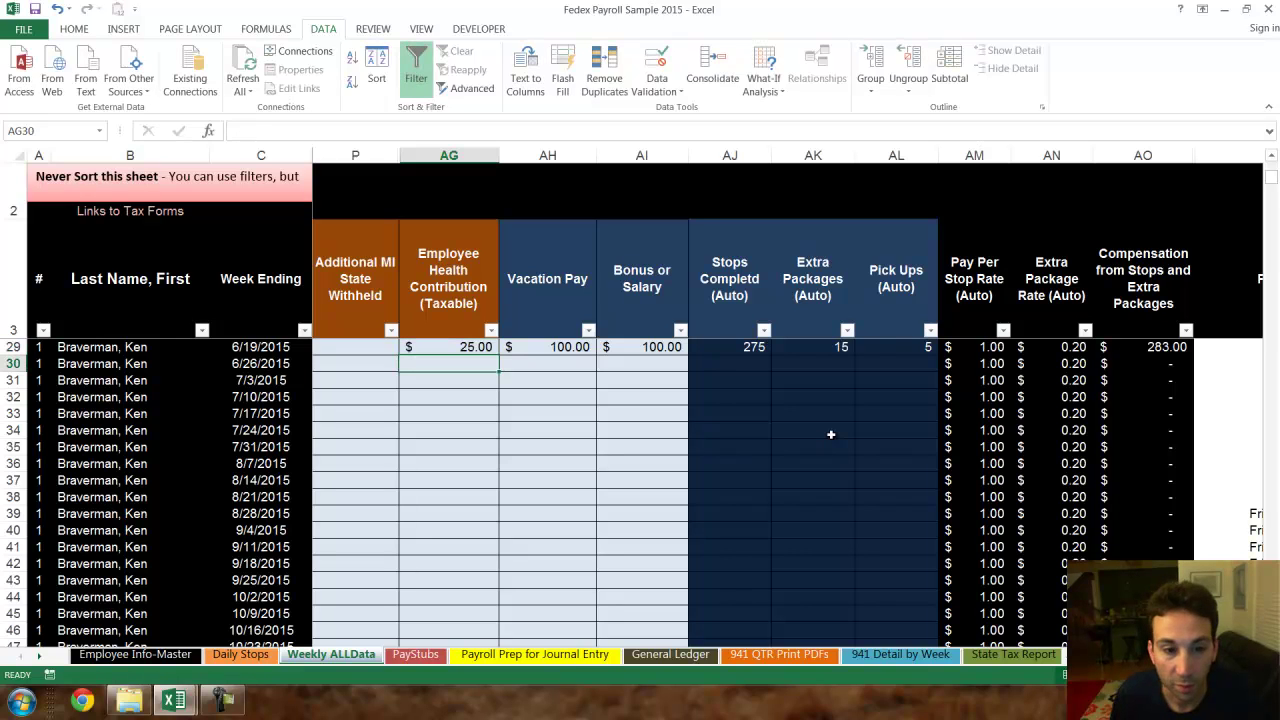
pyautogui.press('Up')
pyautogui.press('Left')
pyautogui.press('Left')
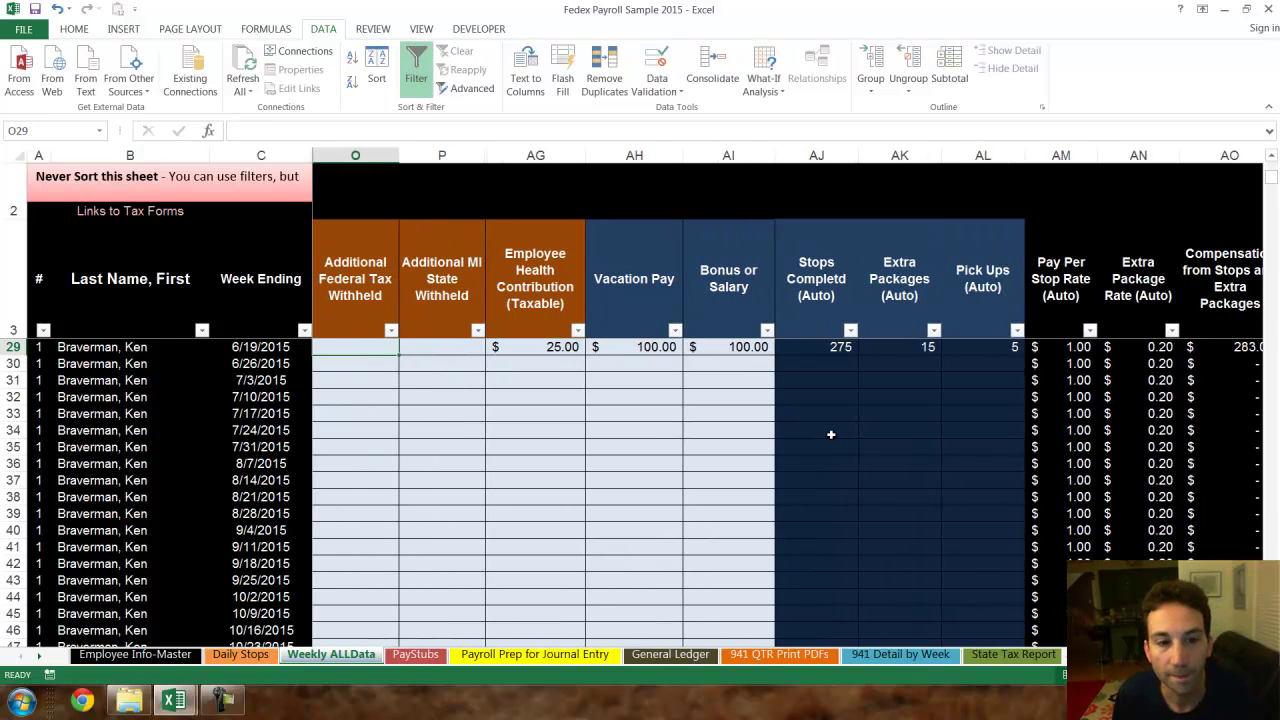
pyautogui.press('Right')
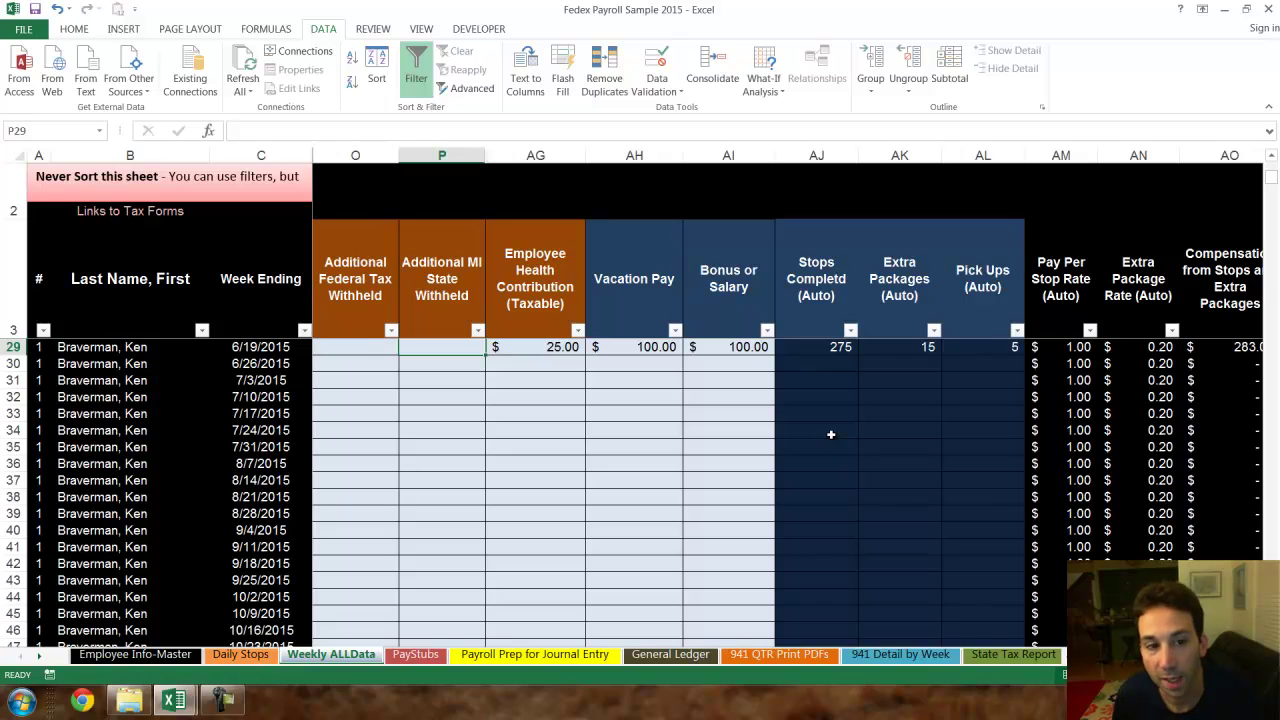
pyautogui.press('Left')
pyautogui.press('Right')
pyautogui.press('Left')
pyautogui.press('Right')
pyautogui.press('Left')
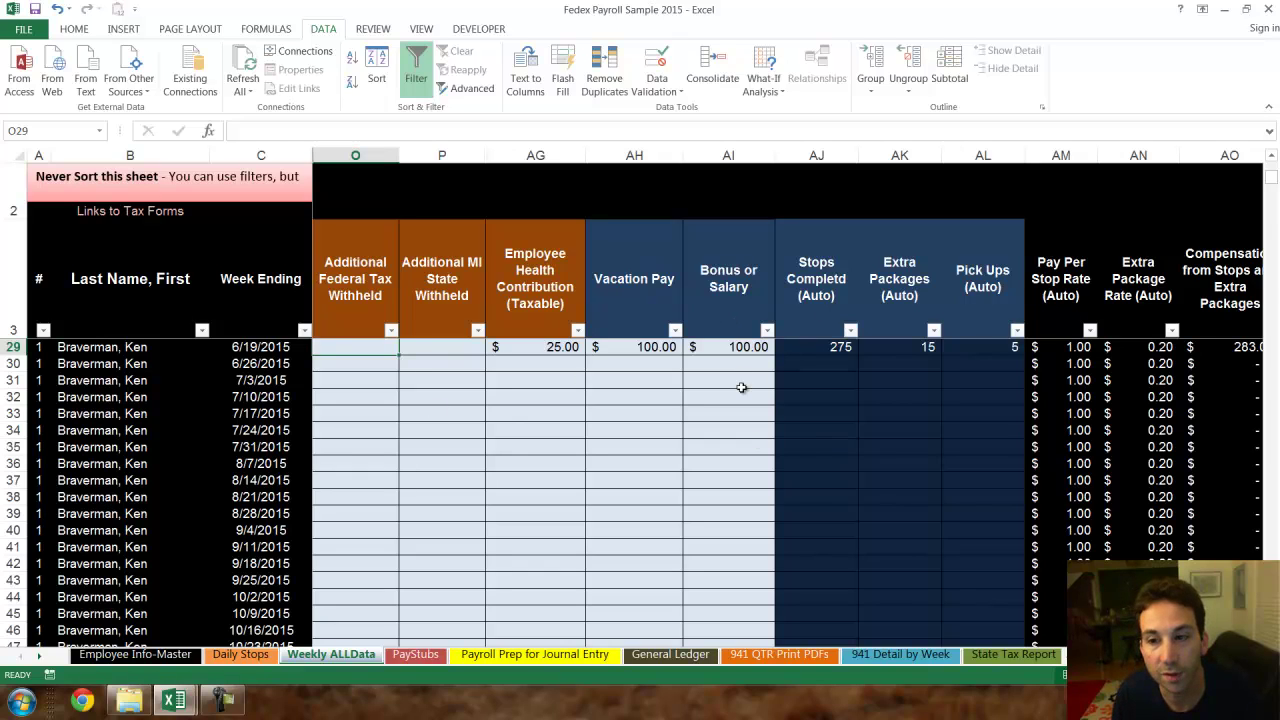
# - Unhide the hidden columns between C and AO on Weekly ALLData
pyautogui.moveTo(260, 155); pyautogui.dragTo(1202, 281)
pyautogui.rightClick(1058, 417)
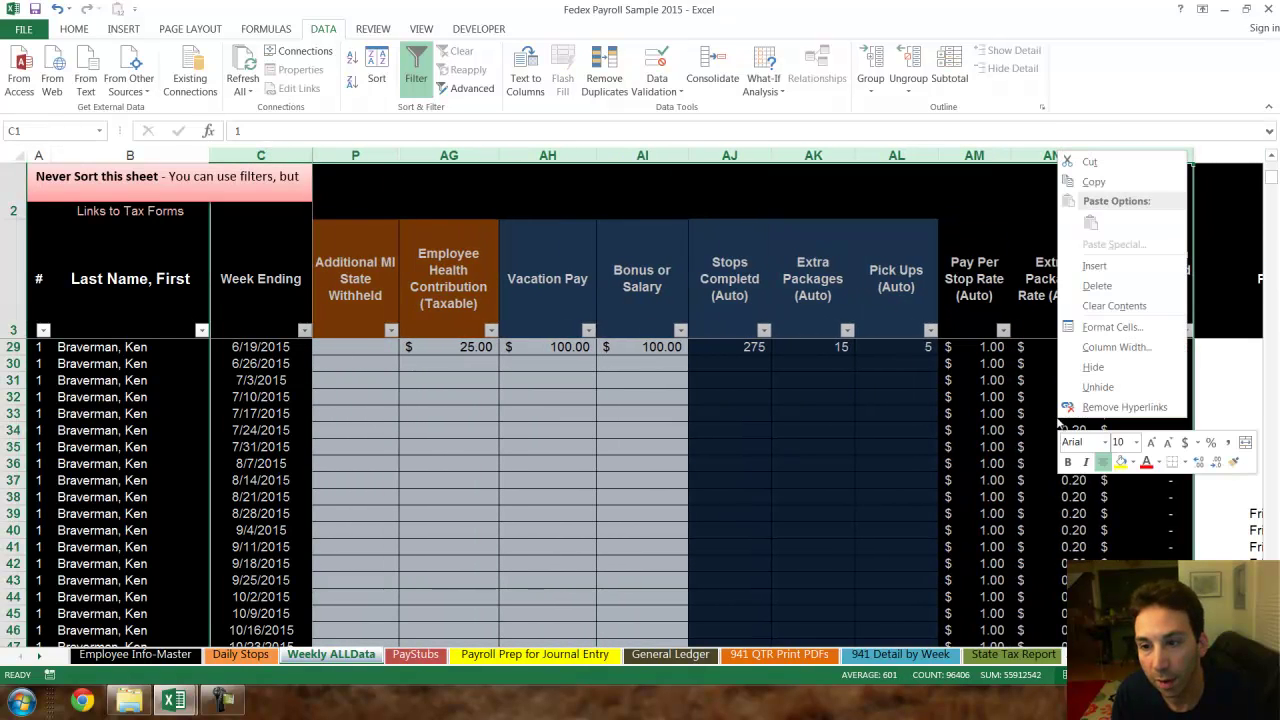
pyautogui.click(1120, 406)
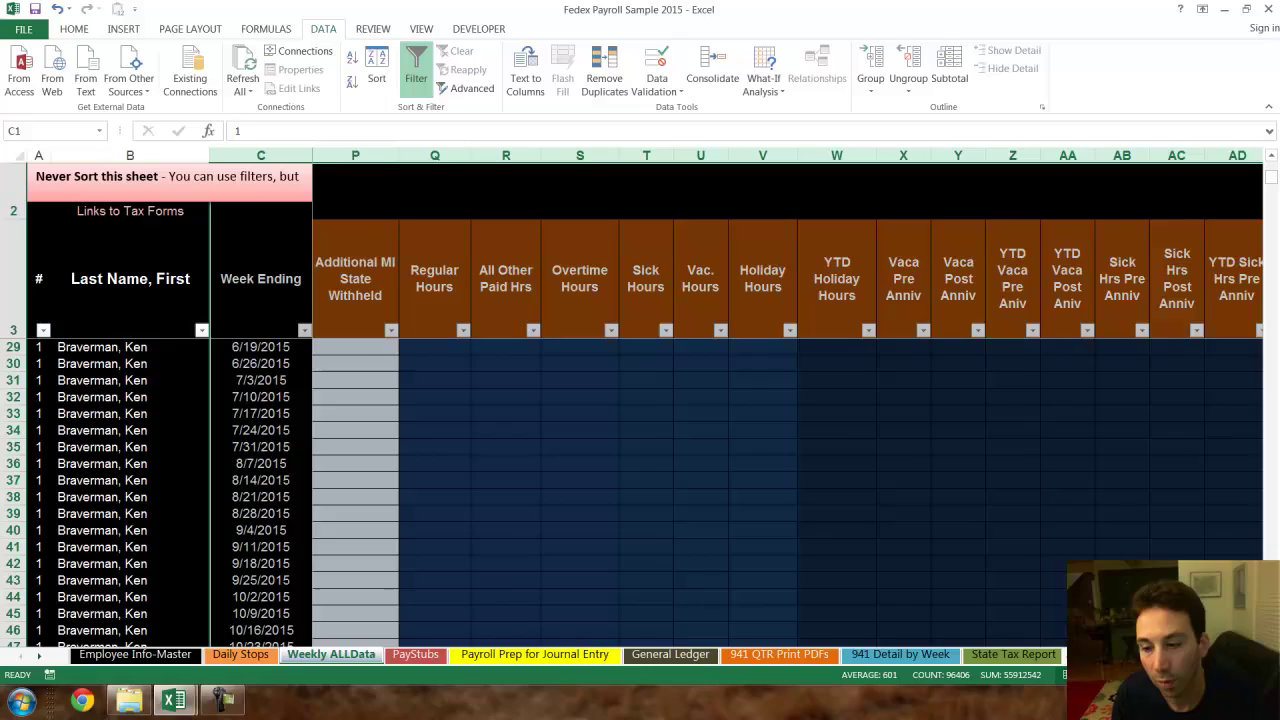
pyautogui.hscroll(15, 788, 434)
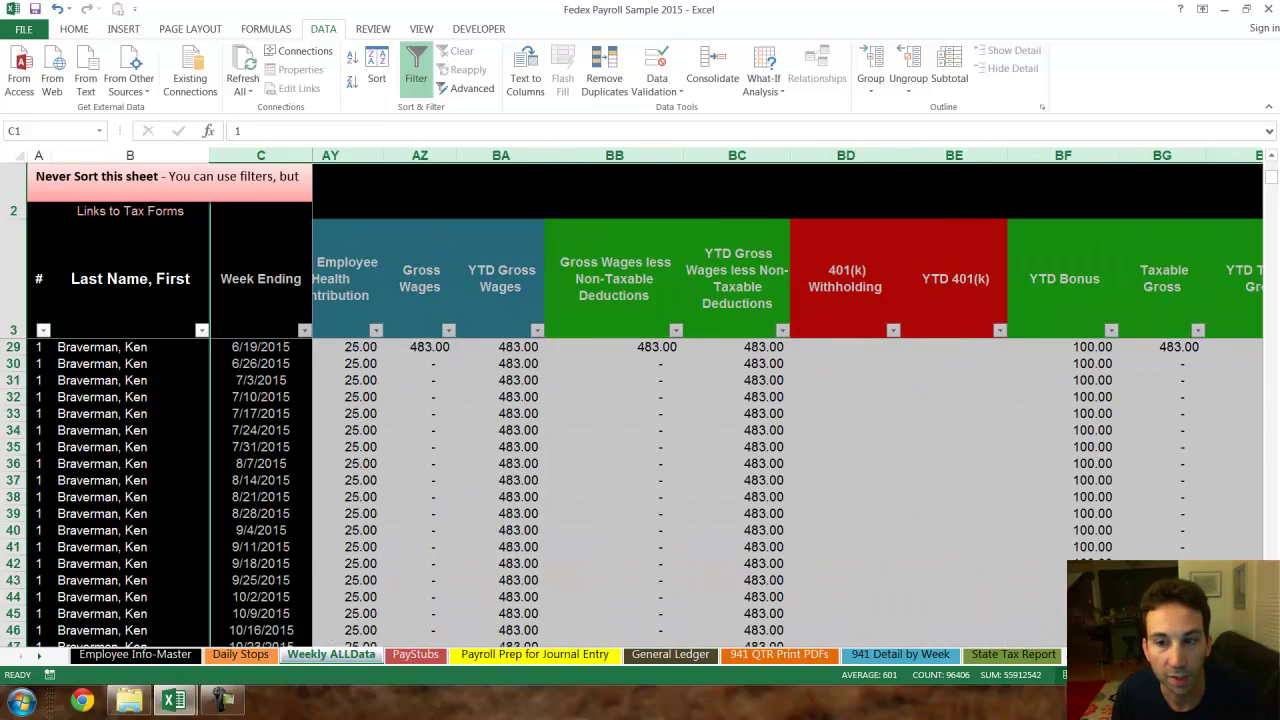
pyautogui.hscroll(-1, 788, 398)
# - Scroll around Weekly ALLData to review the newly visible columns
pyautogui.scroll(-8, 788, 398)
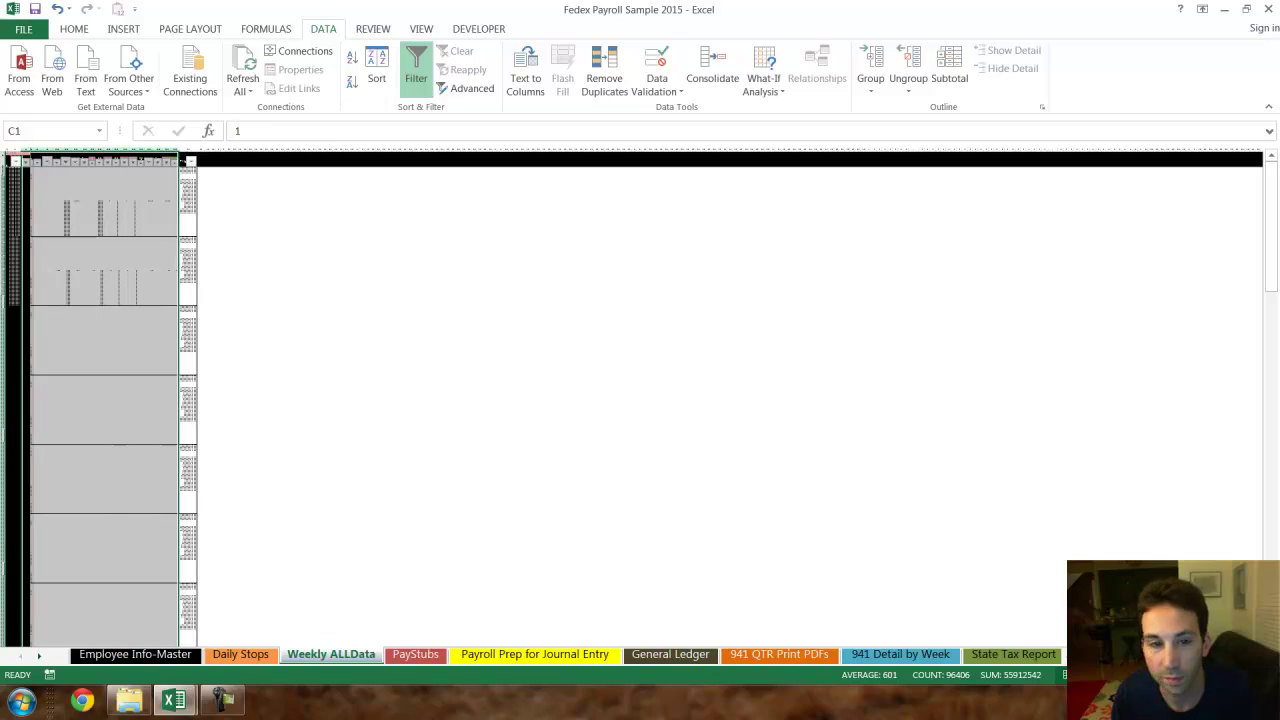
pyautogui.scroll(8, 782, 477)
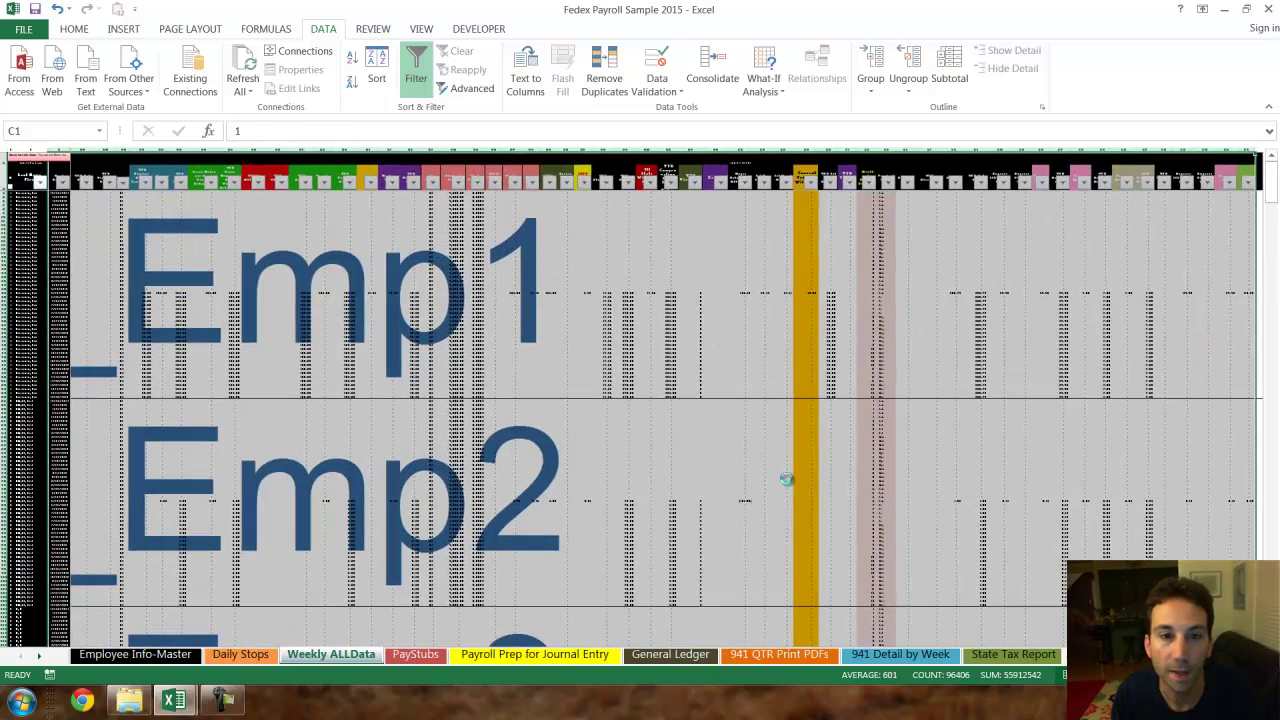
pyautogui.scroll(2, 782, 477)
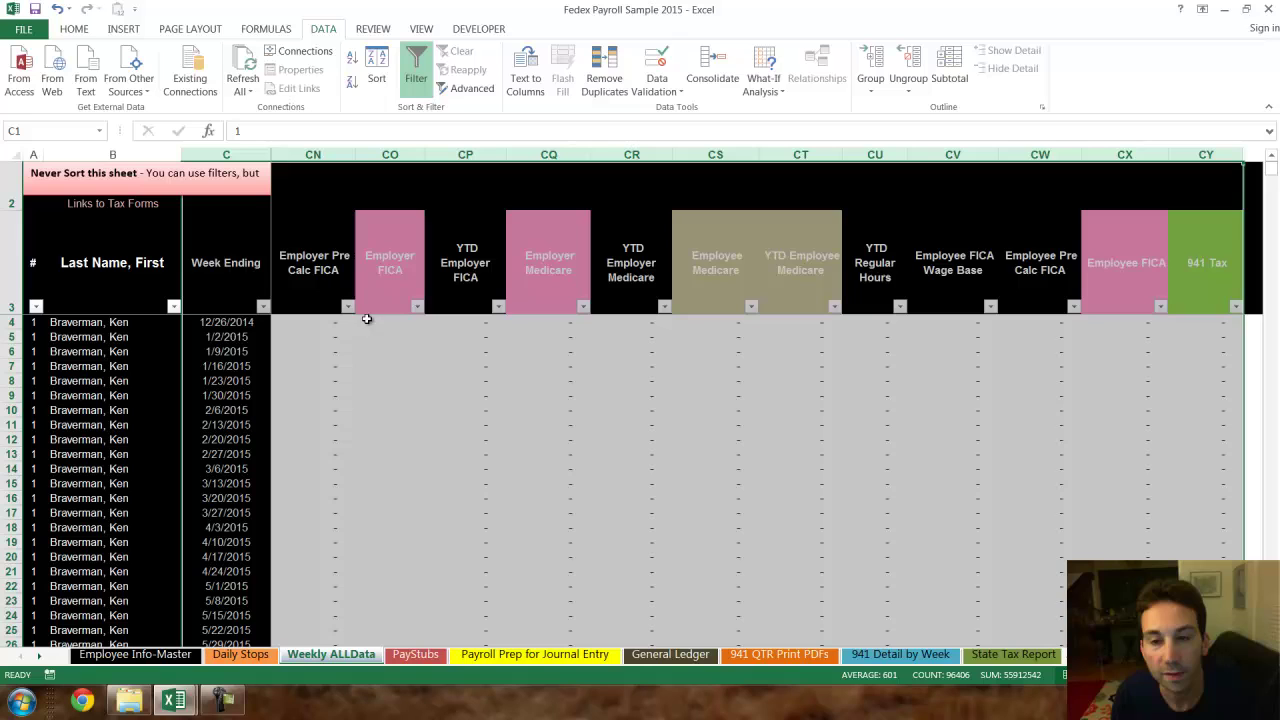
pyautogui.hscroll(-4, 762, 400)
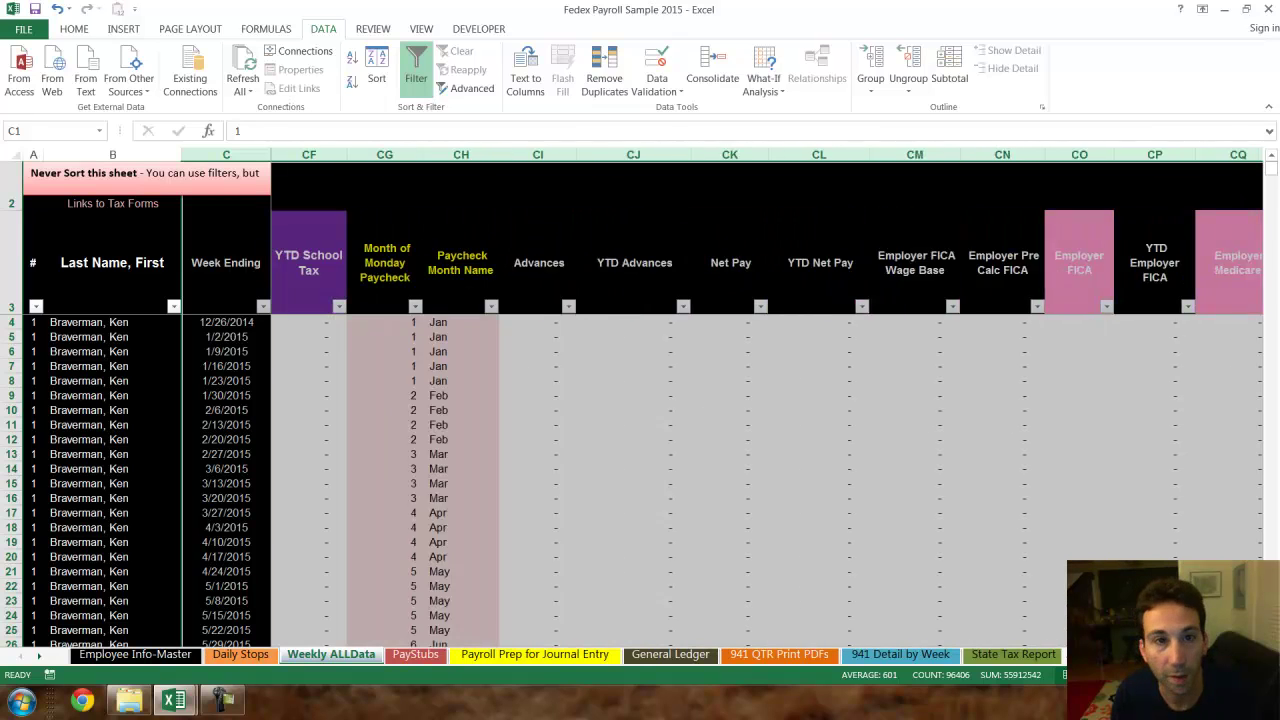
pyautogui.hscroll(-2, 762, 400)
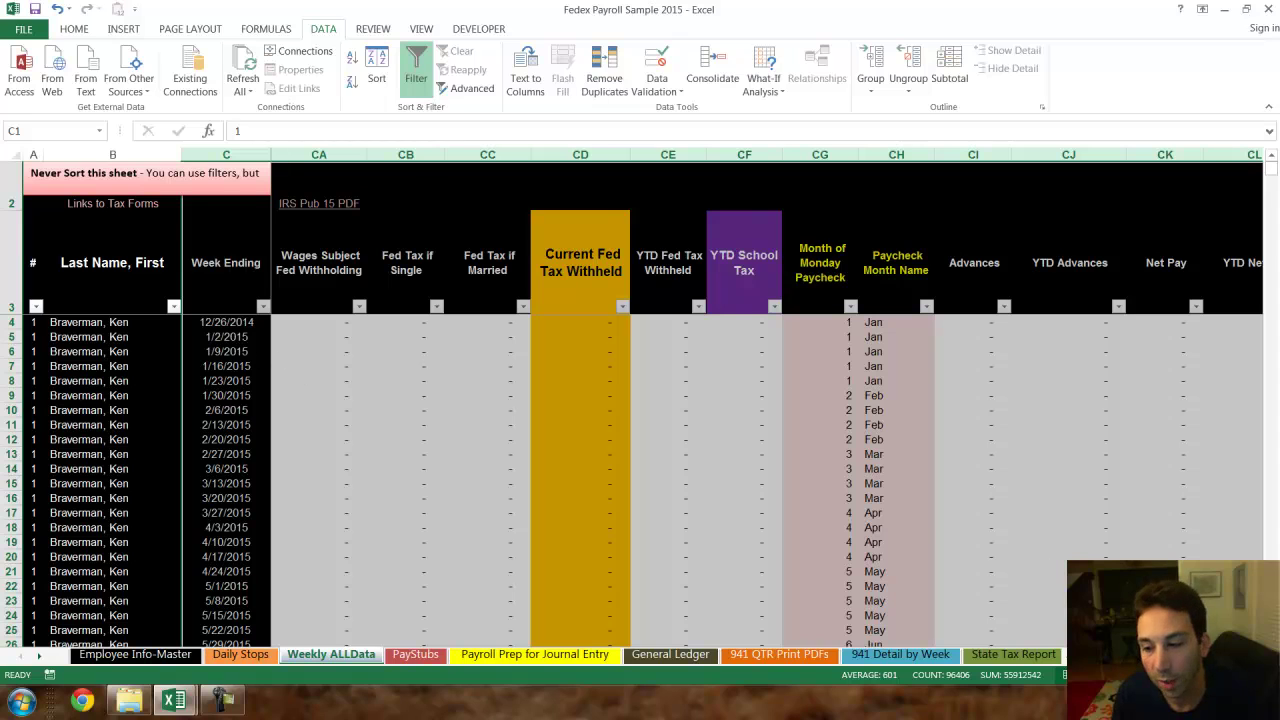
pyautogui.hscroll(-10, 767, 400)
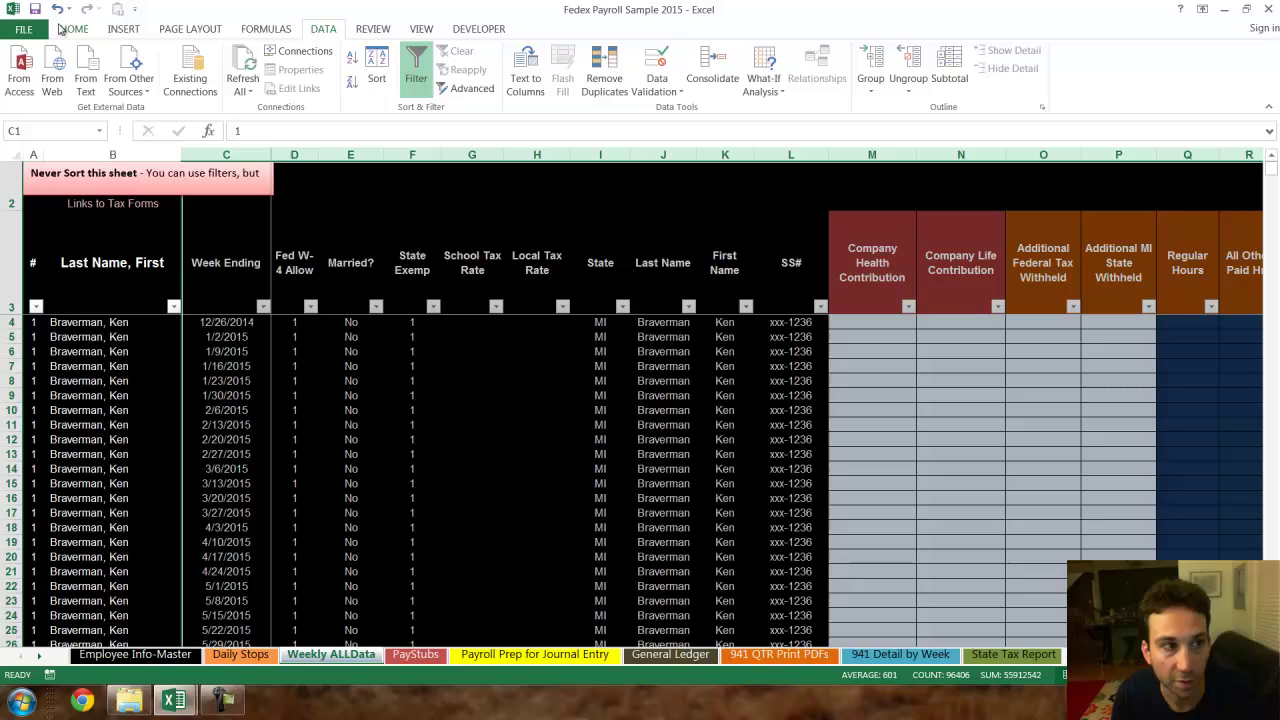
pyautogui.scroll(-2, 60, 11)
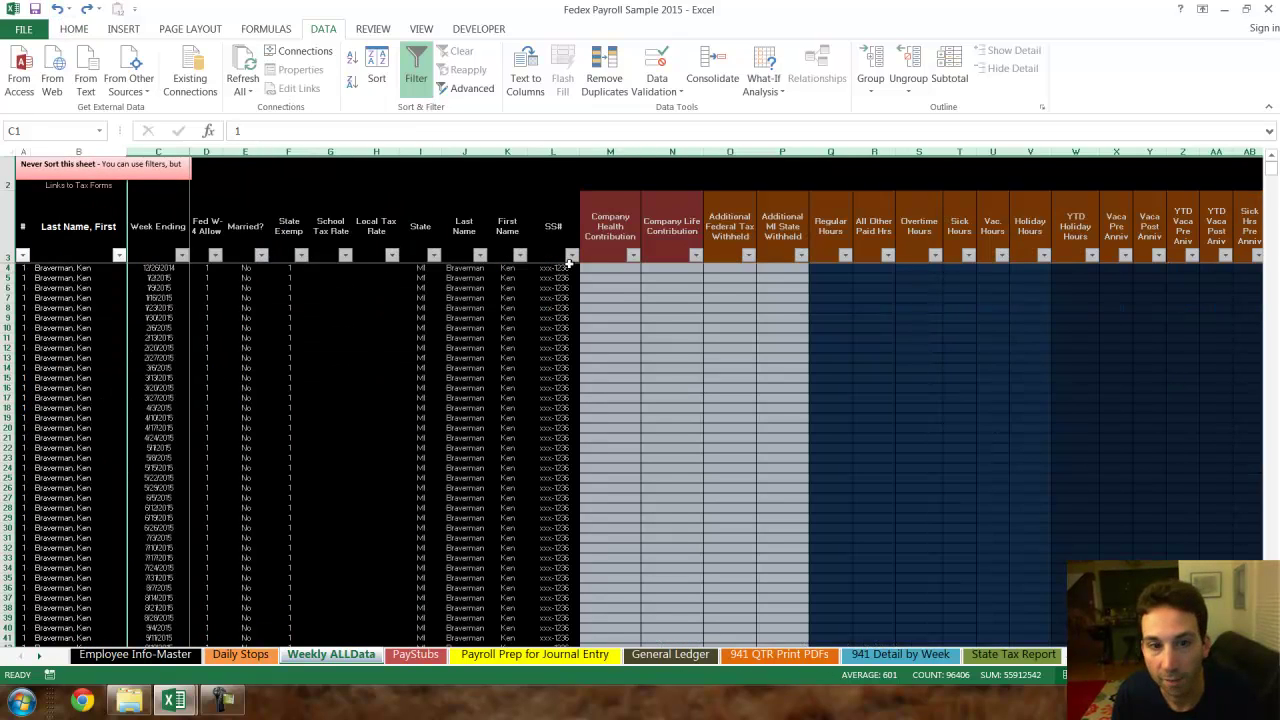
pyautogui.scroll(-1, 66, 28)
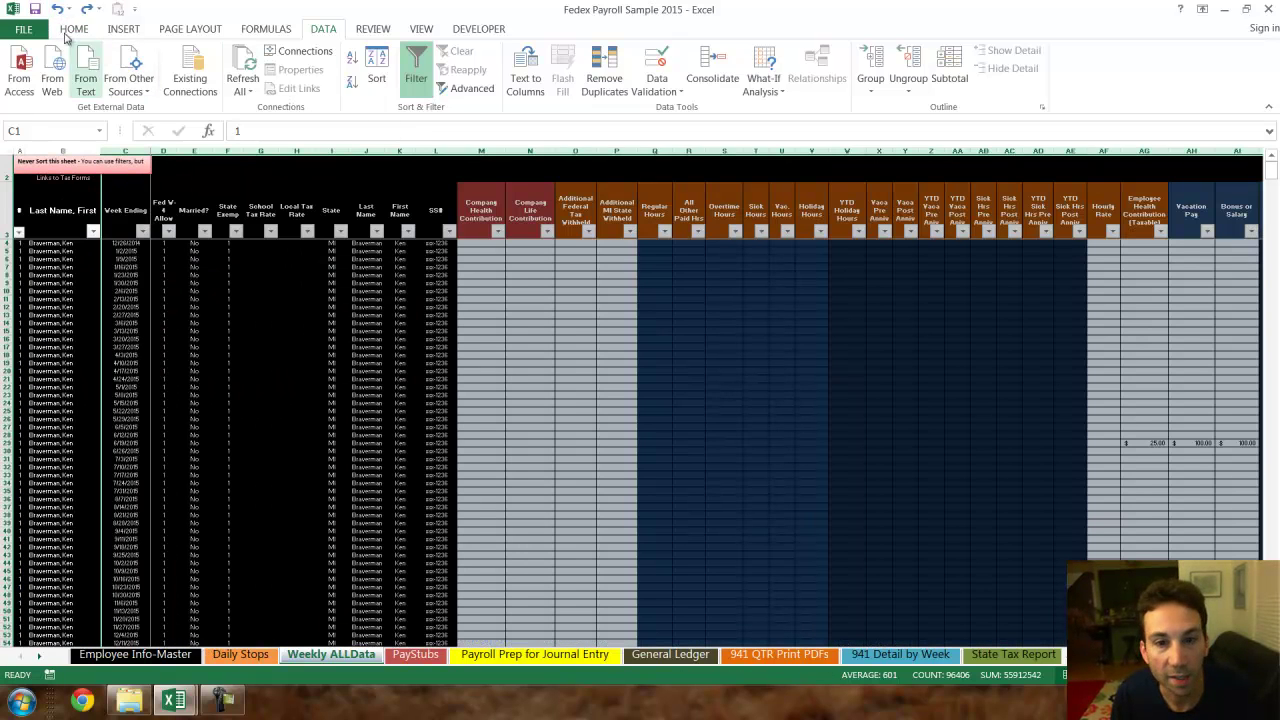
pyautogui.scroll(-2, 58, 11)
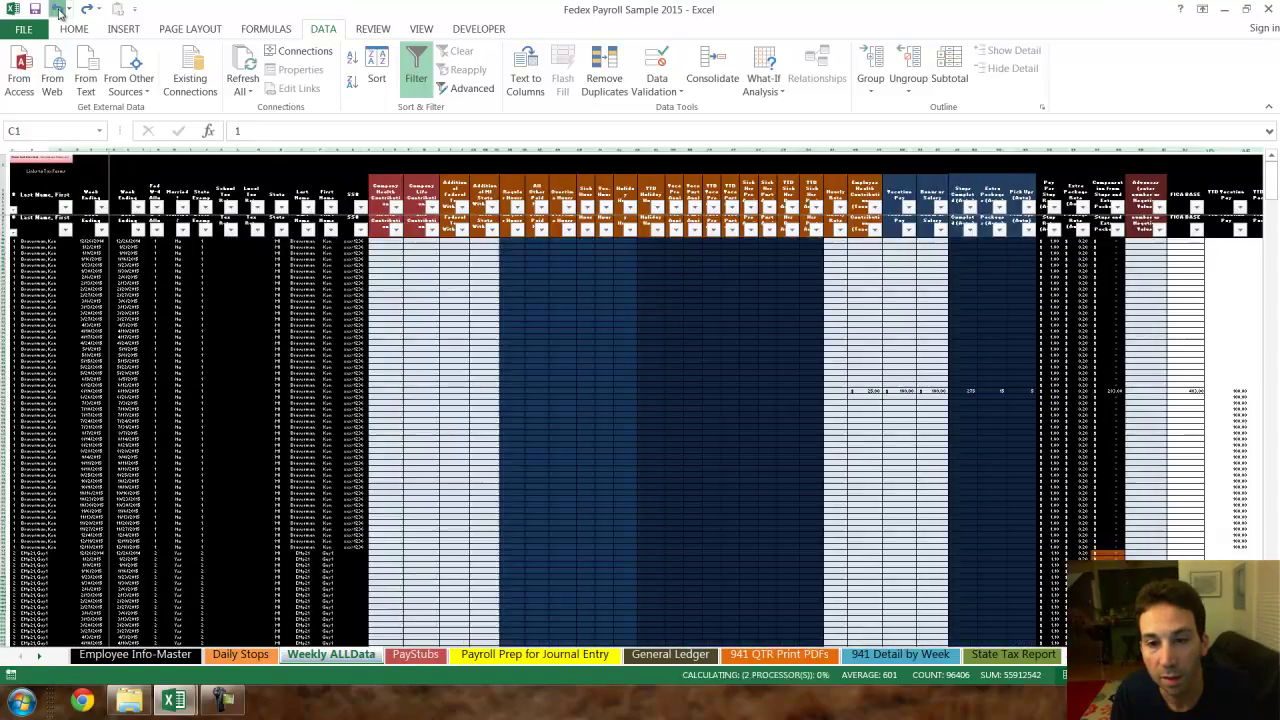
pyautogui.scroll(-3, 58, 11)
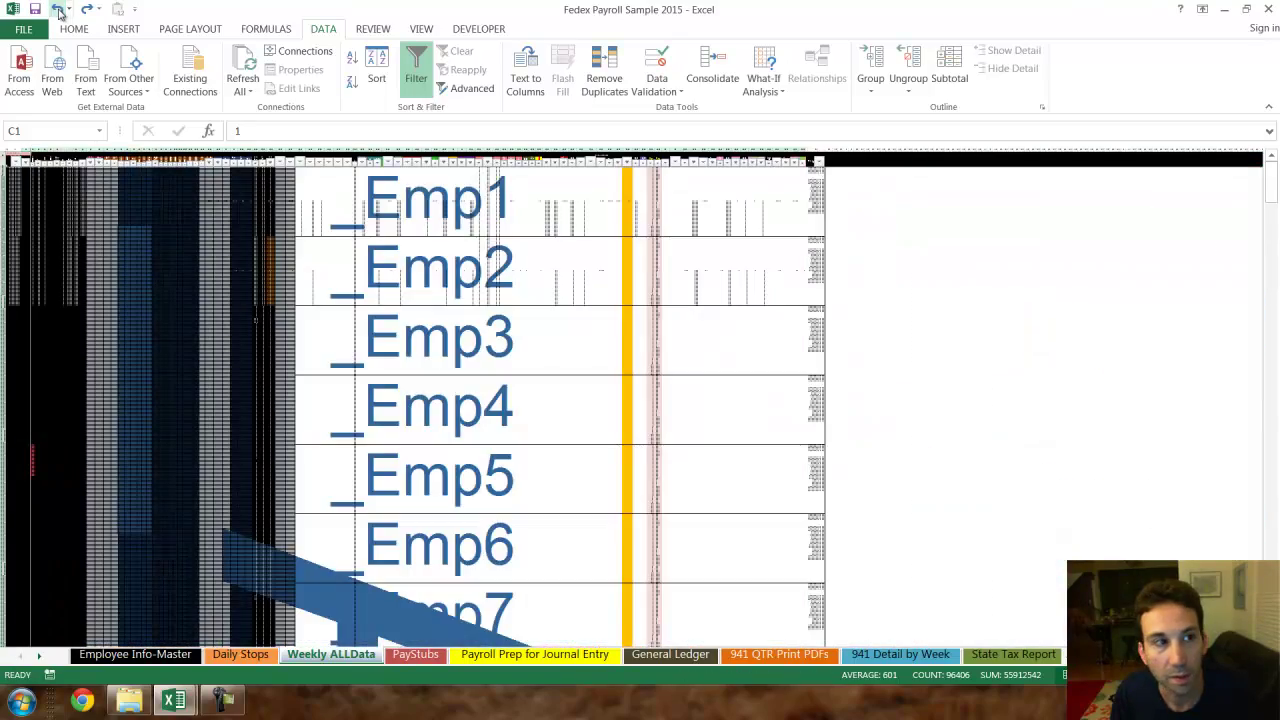
# - Undo the last nine changes, hiding the middle columns again and clearing the health contribution
pyautogui.click(58, 9)
pyautogui.click(58, 9)
pyautogui.click(60, 9)
pyautogui.click(58, 9)
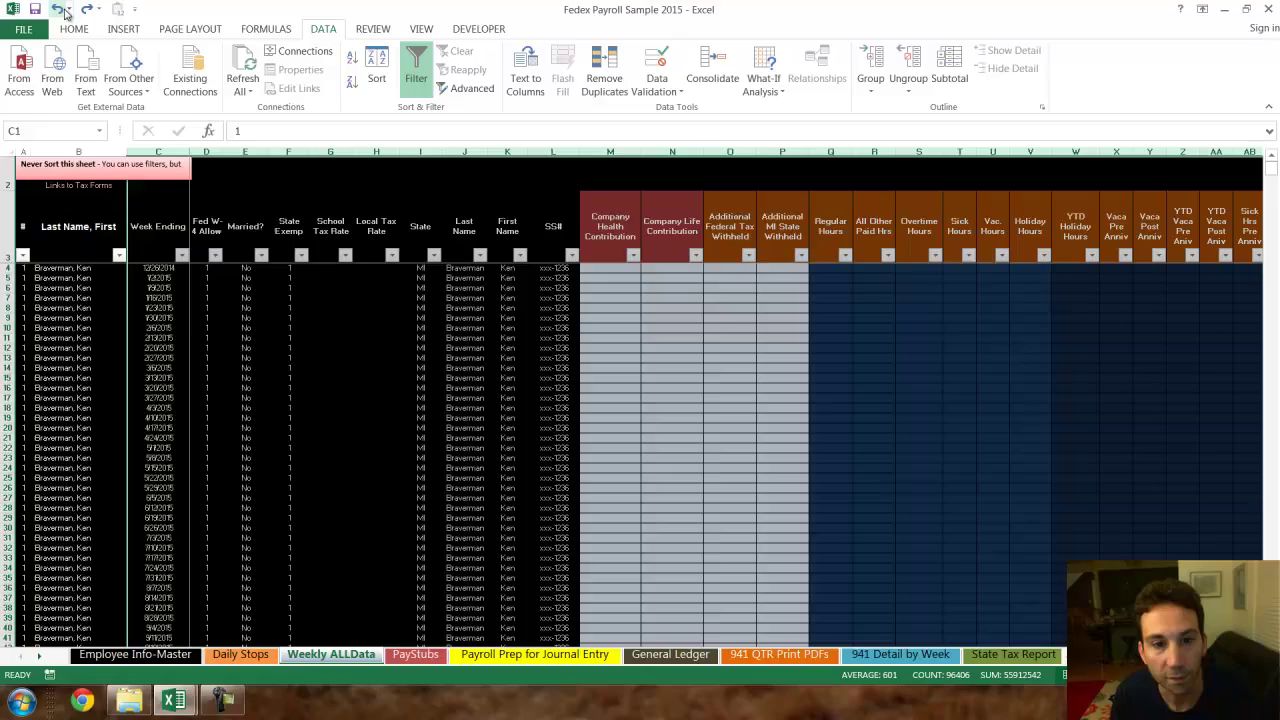
pyautogui.click(58, 9)
pyautogui.click(58, 9)
pyautogui.click(58, 9)
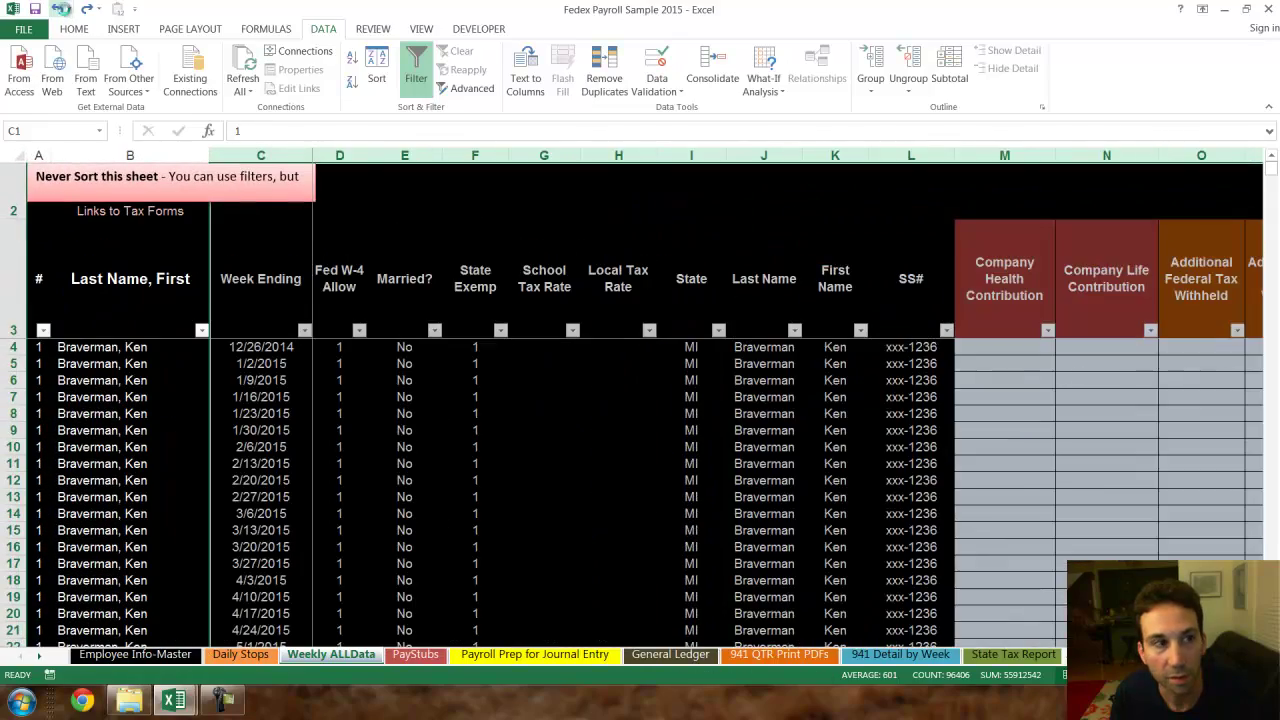
pyautogui.click(58, 9)
pyautogui.click(58, 9)
# - Select AJ45 to inspect its SUMIFS formula totalling stops from Daily Stops
pyautogui.keyDown('ctrl'); pyautogui.scroll(-4, 675, 372); pyautogui.keyUp('ctrl')
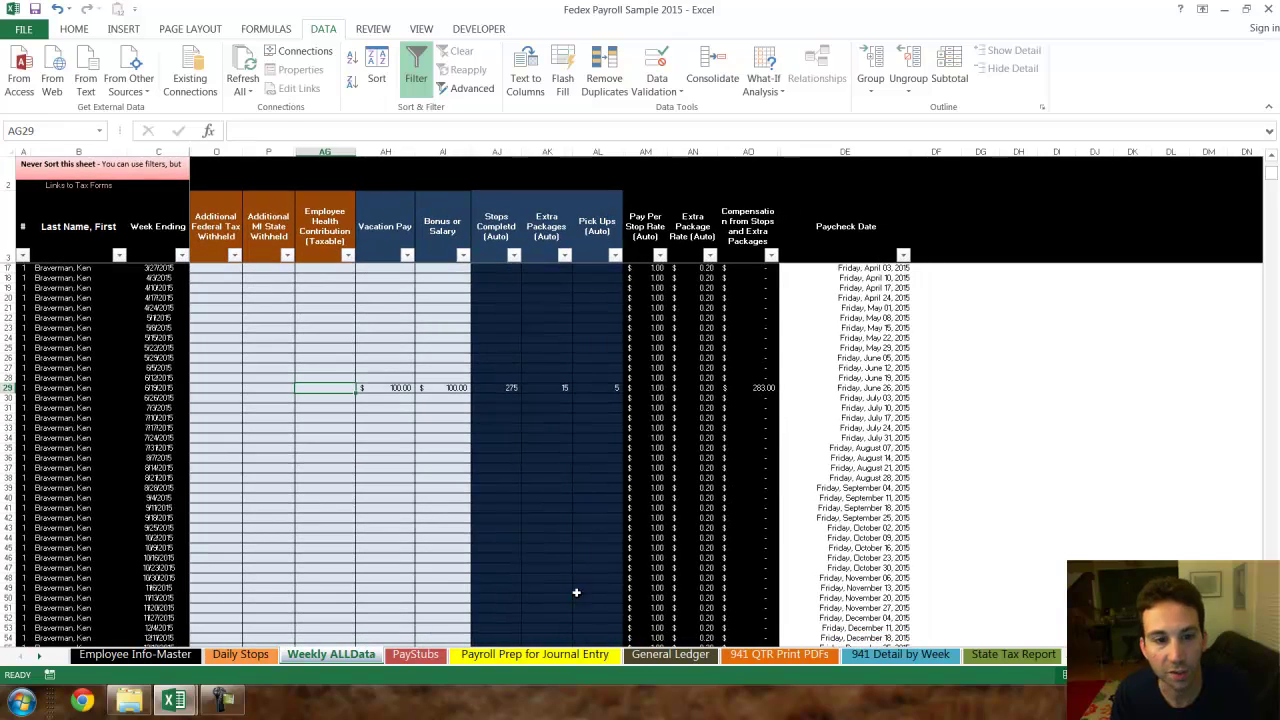
pyautogui.click(502, 547)
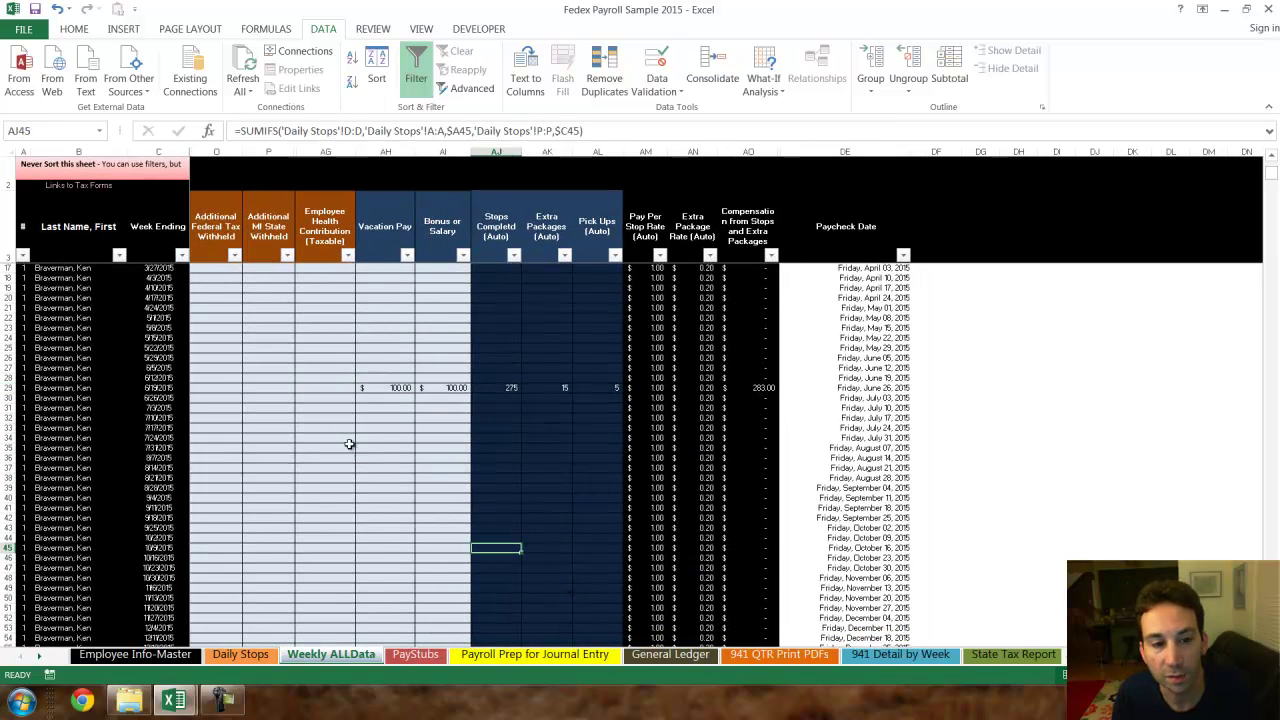
pyautogui.click(237, 368)
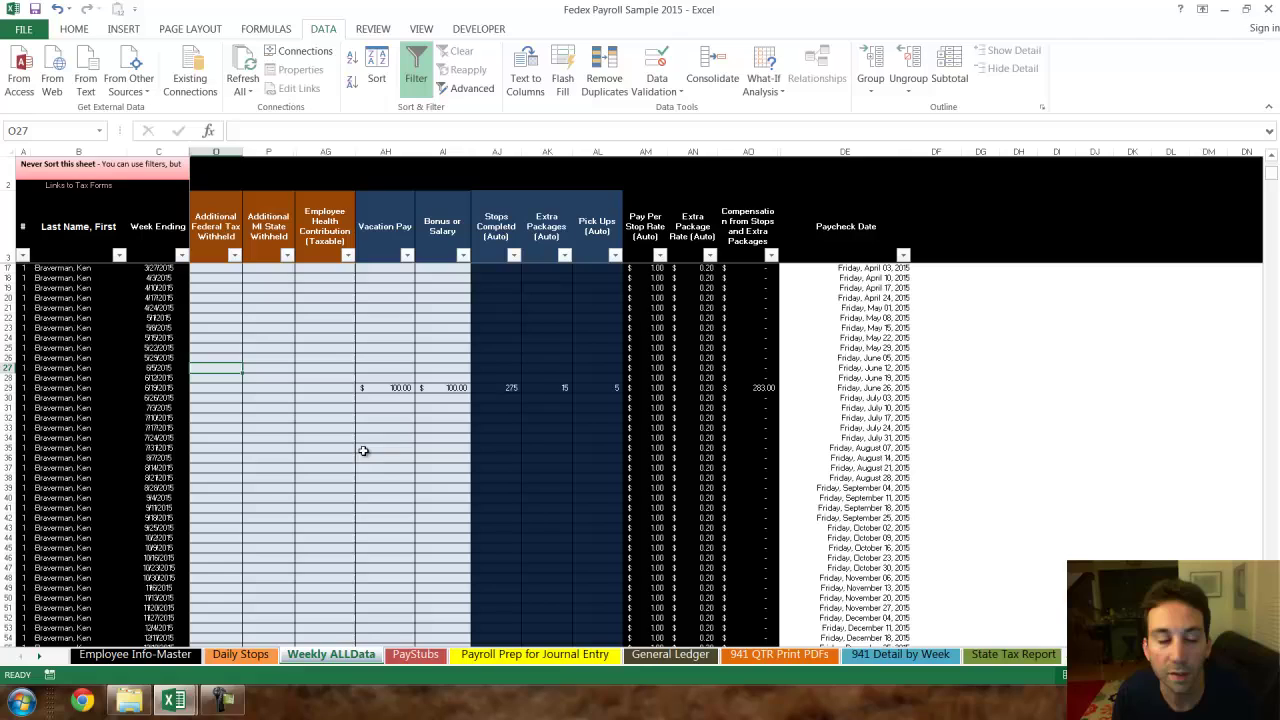
# - On the PayStubs sheet, choose the sample employee in the F2 dropdown
pyautogui.click(412, 655)
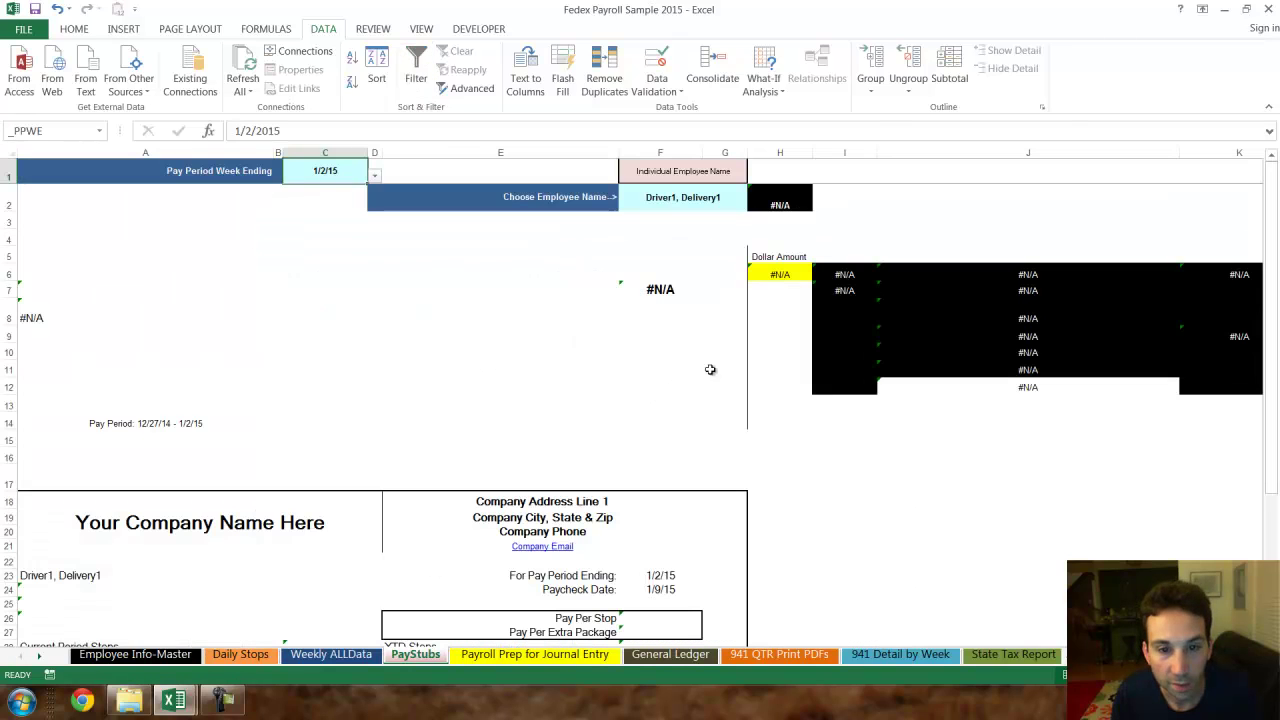
pyautogui.click(680, 200)
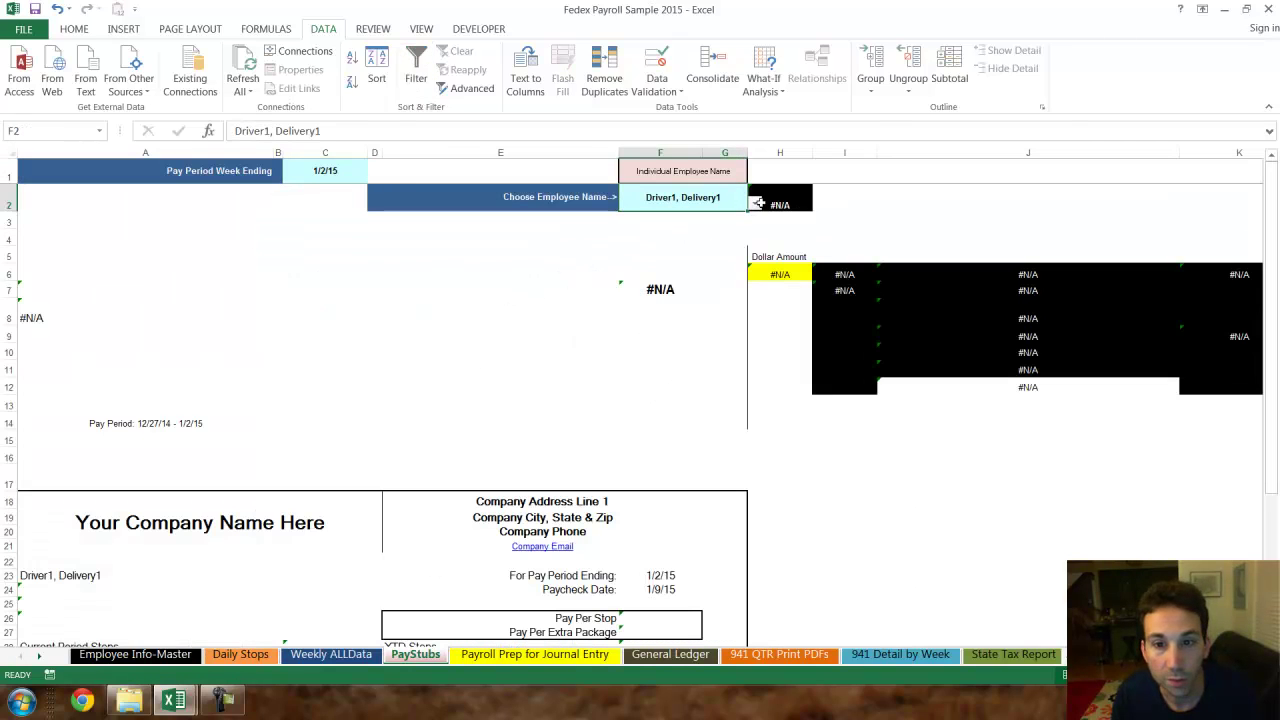
pyautogui.click(762, 204)
pyautogui.click(732, 204)
pyautogui.click(755, 204)
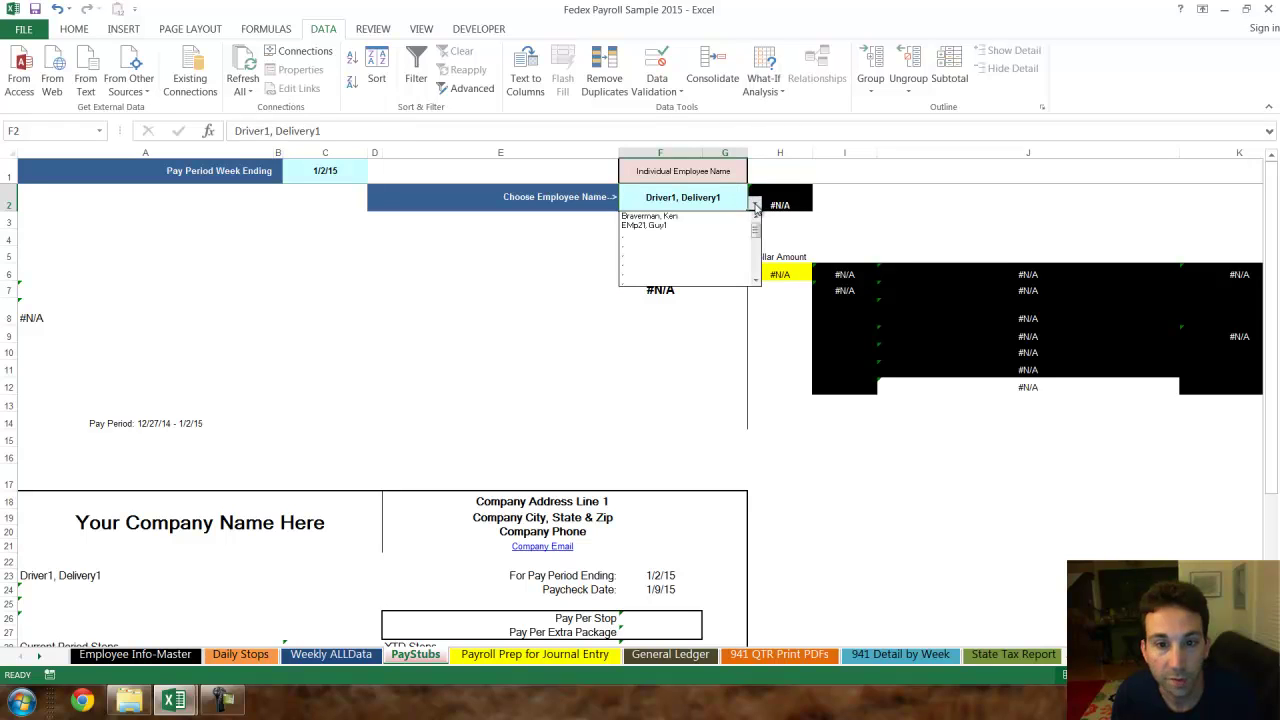
pyautogui.click(650, 216)
# - Set the week ending in C1 to 6/19/15 and check the $383.79 check amount
pyautogui.click(326, 168)
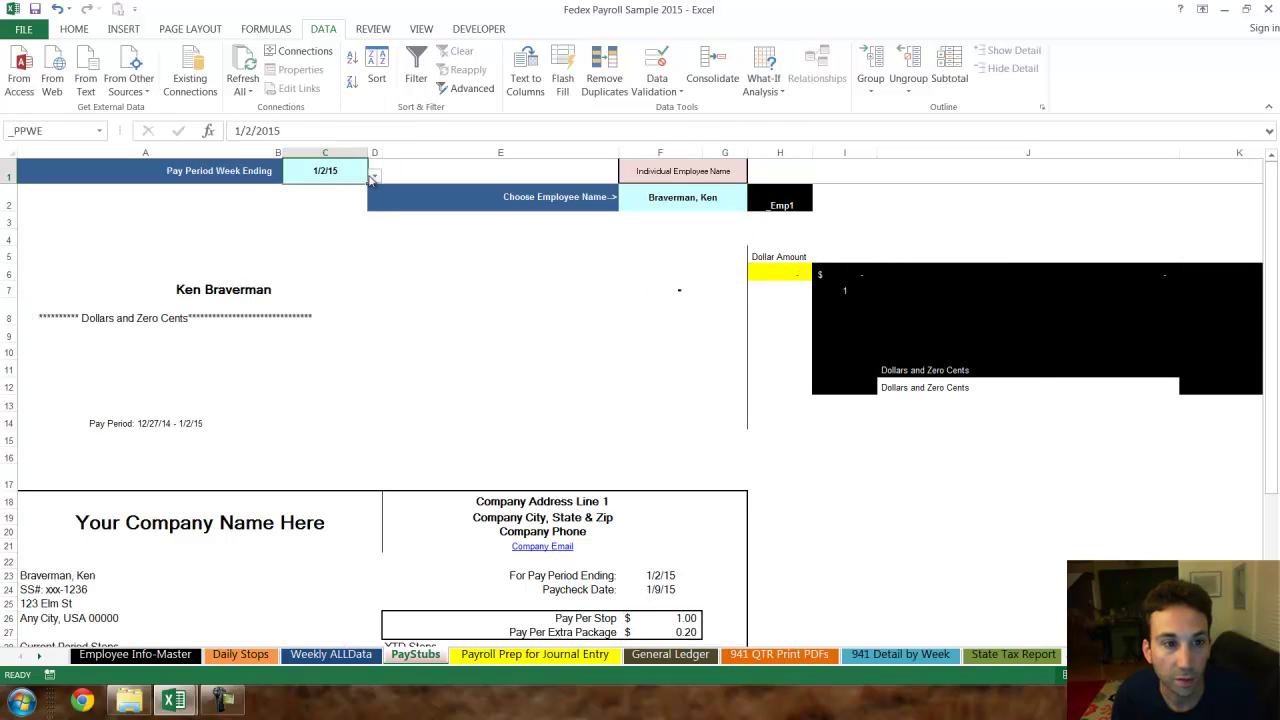
pyautogui.click(374, 178)
pyautogui.click(379, 234)
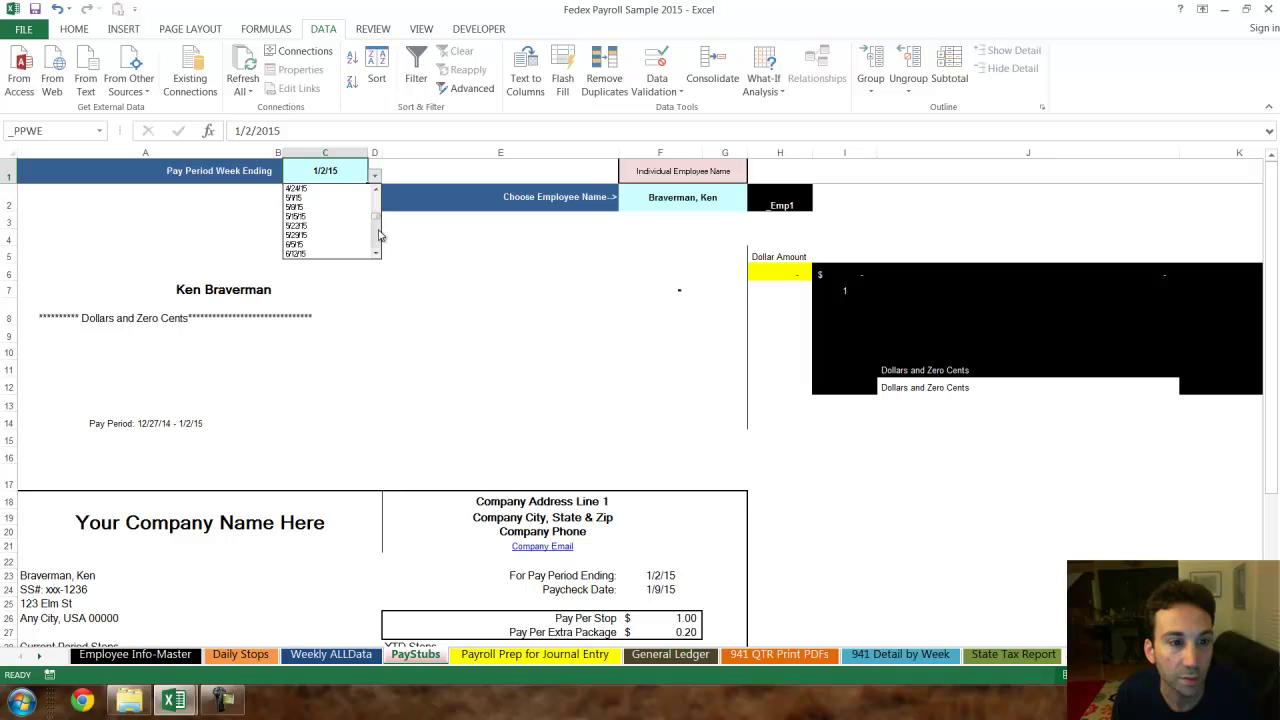
pyautogui.click(379, 234)
pyautogui.click(380, 256)
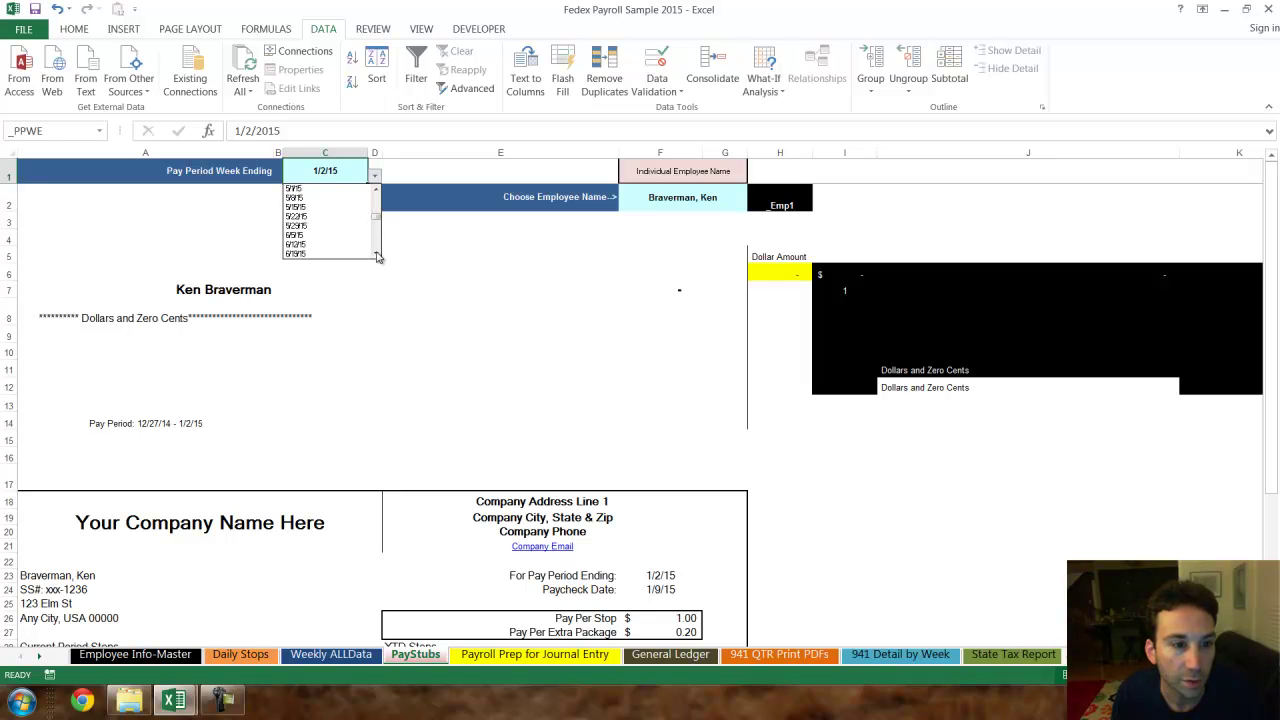
pyautogui.click(362, 254)
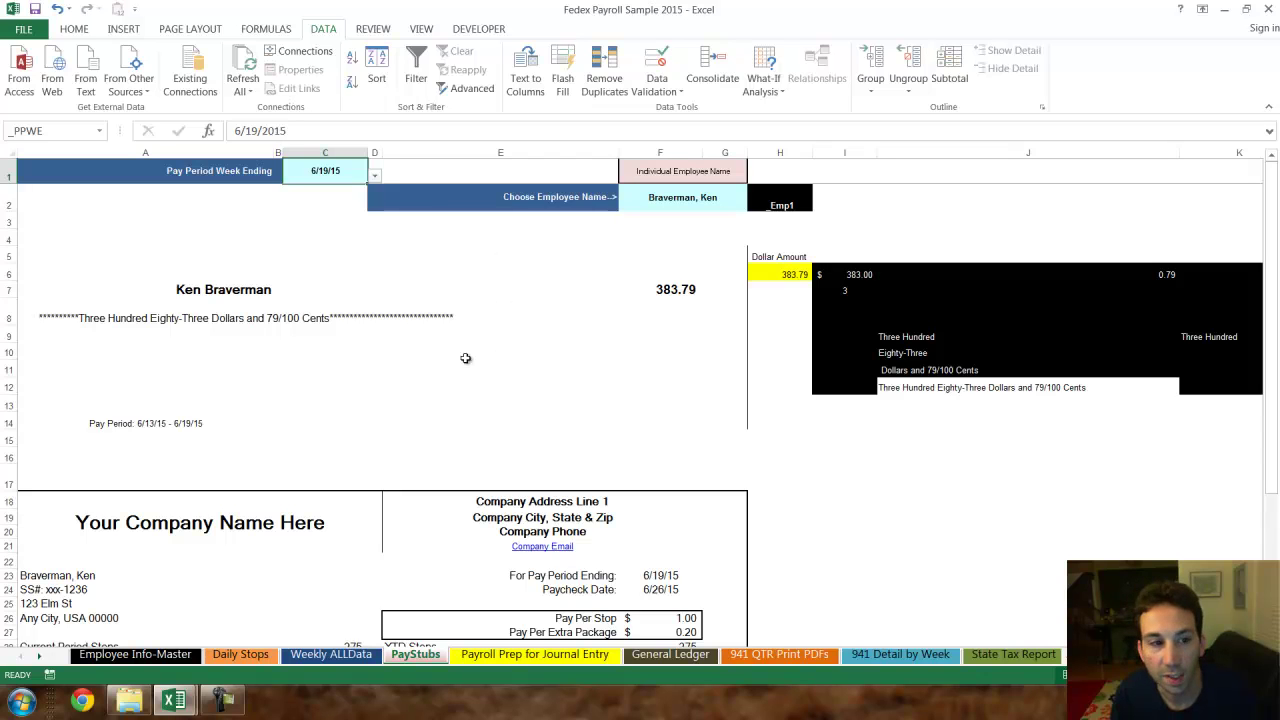
pyautogui.click(660, 292)
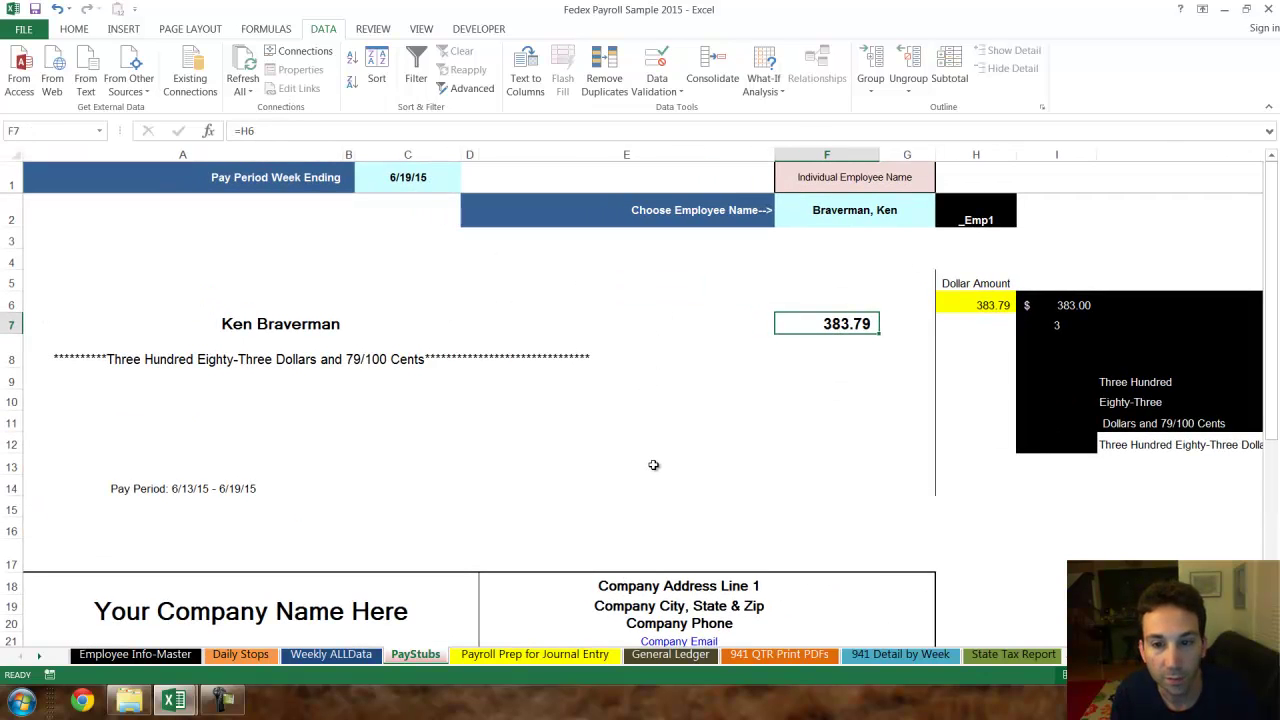
pyautogui.scroll(-5, 652, 458)
pyautogui.scroll(2, 647, 449)
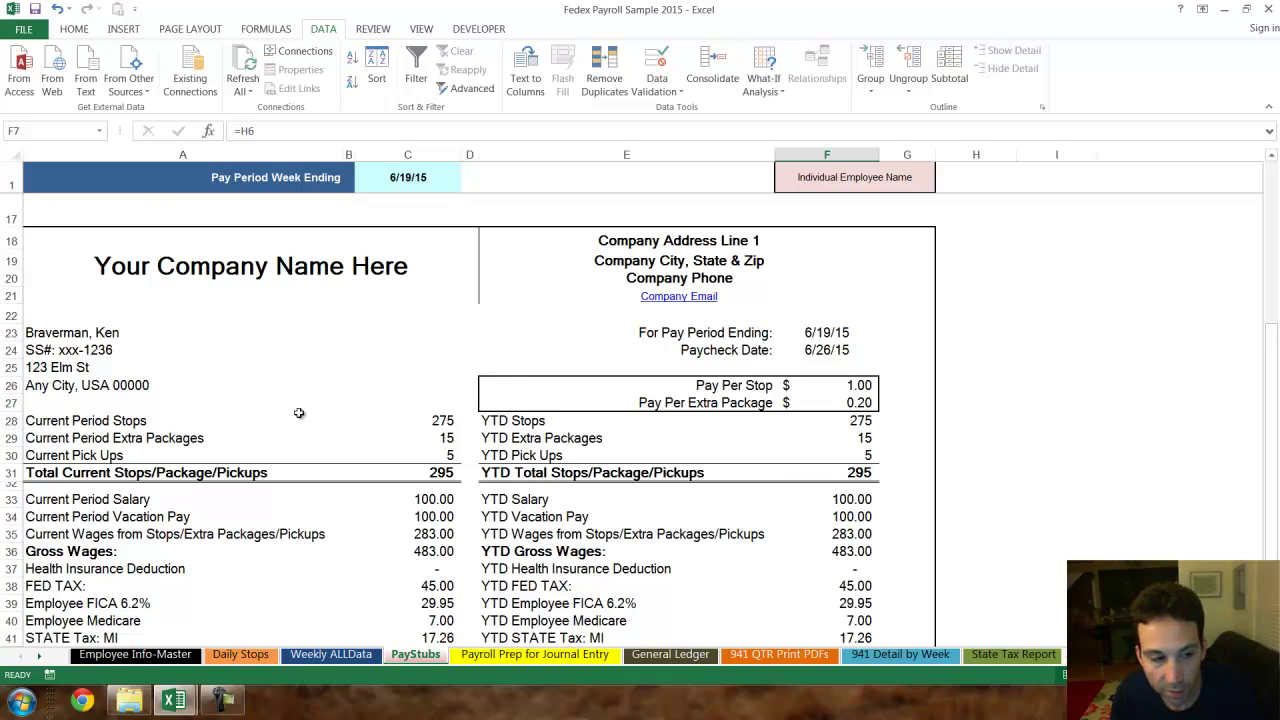
pyautogui.scroll(-2, 361, 347)
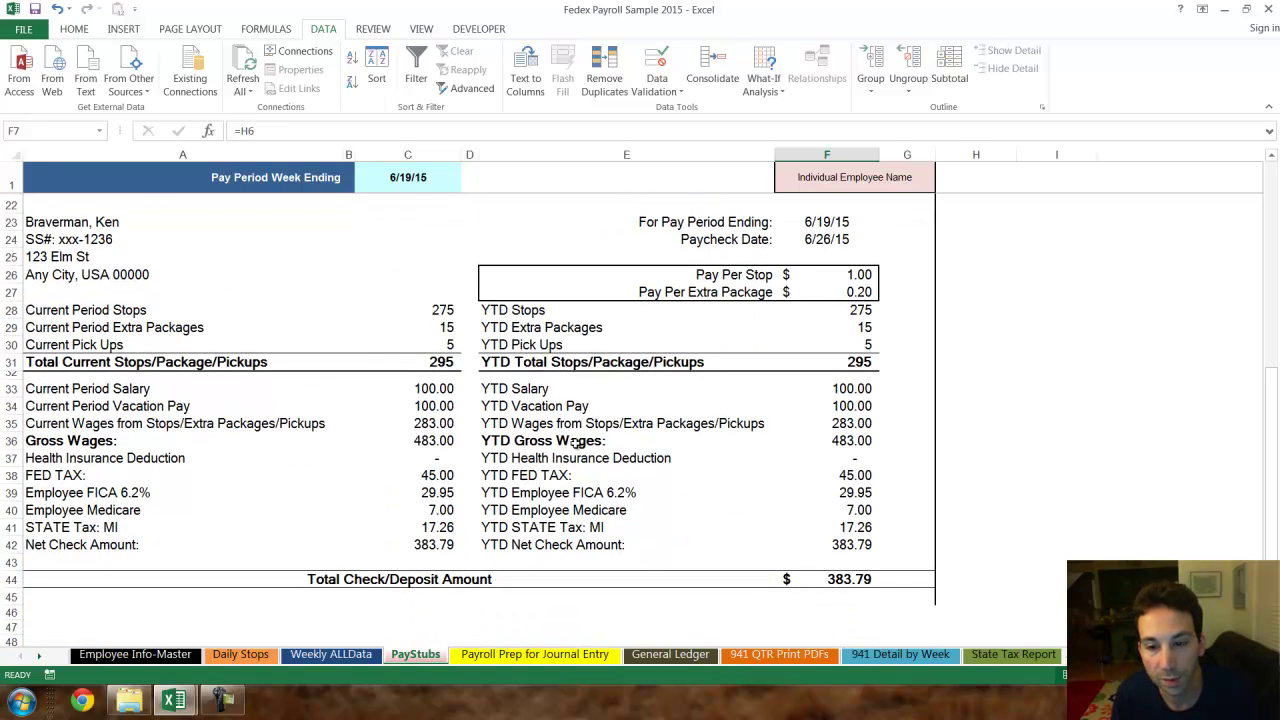
pyautogui.click(410, 440)
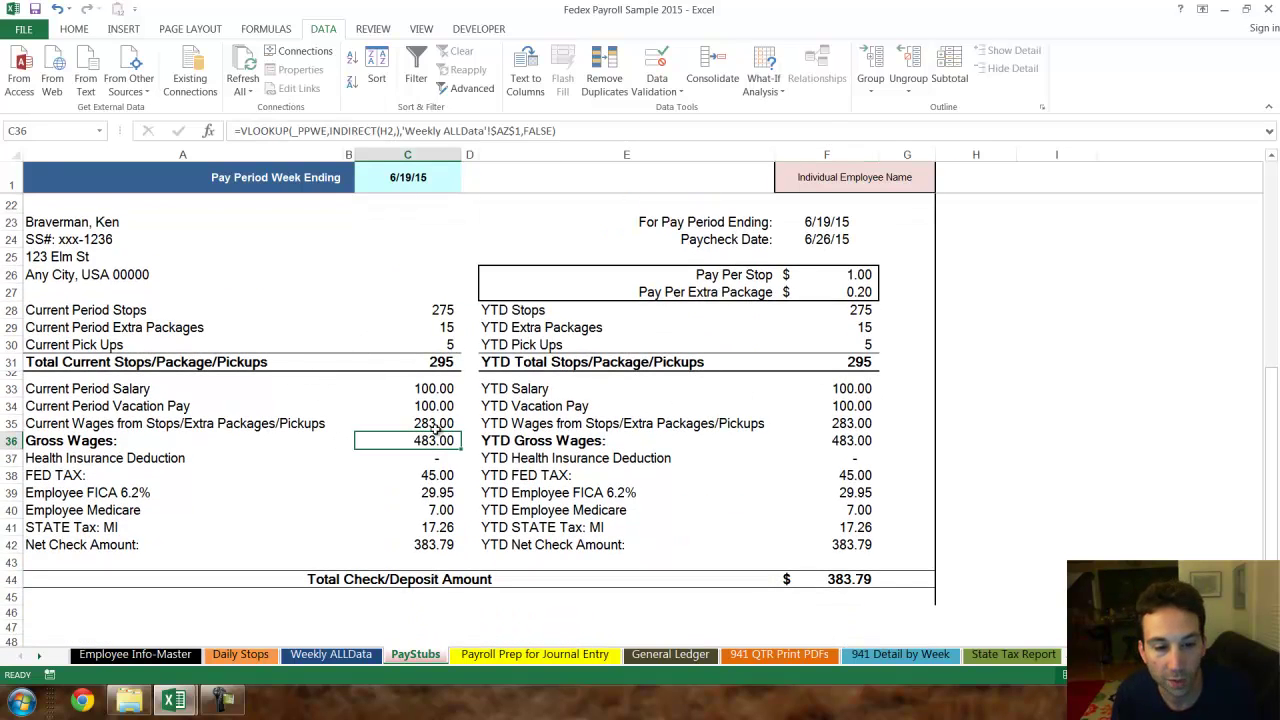
pyautogui.click(430, 477)
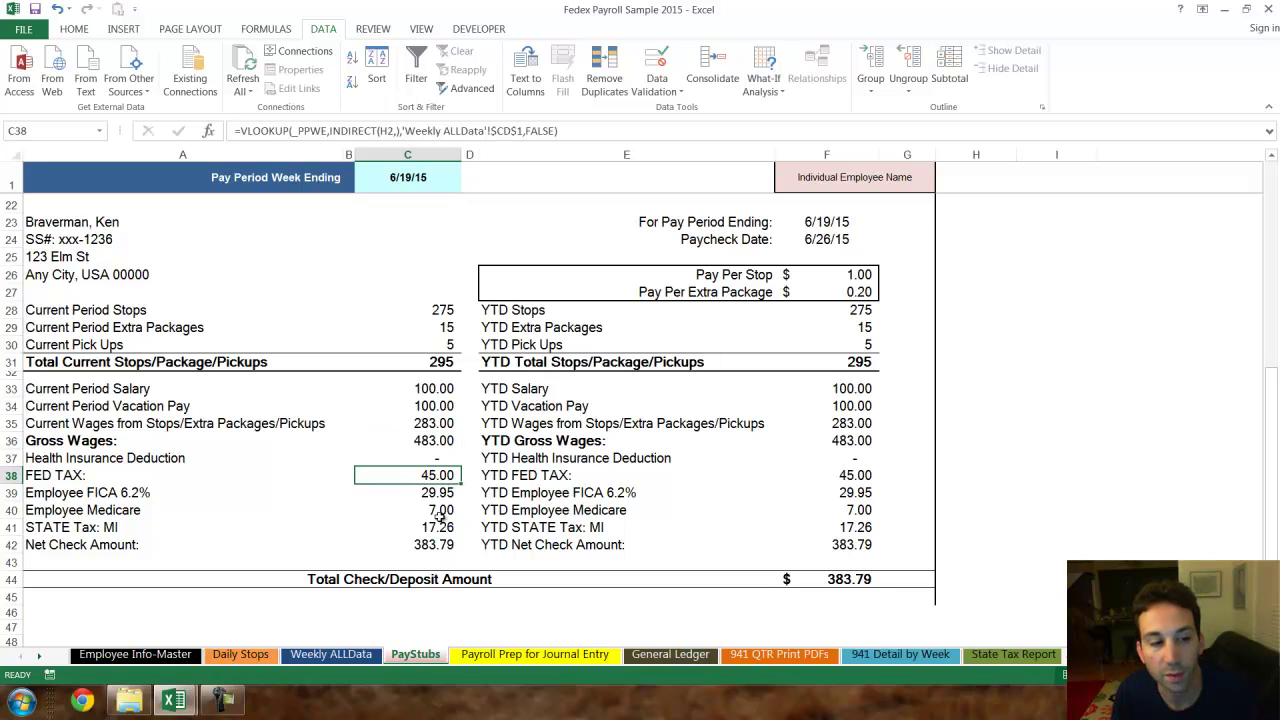
pyautogui.click(430, 510)
pyautogui.click(430, 493)
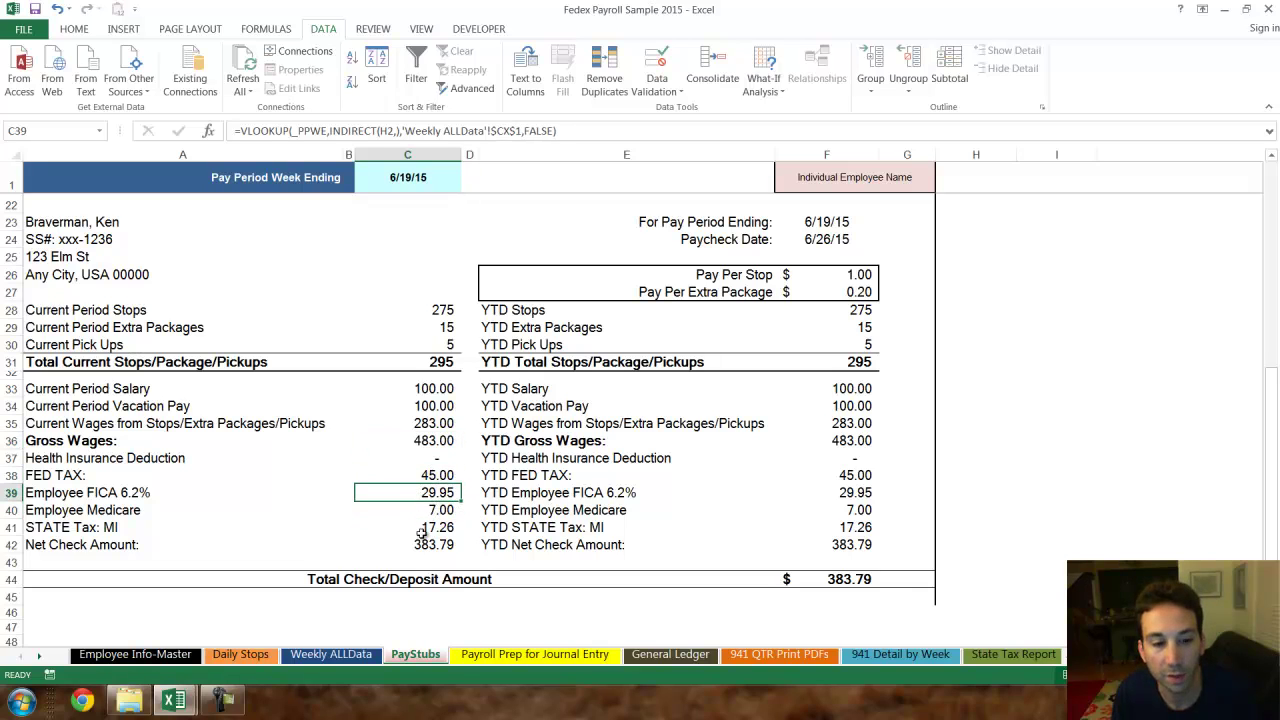
pyautogui.click(422, 528)
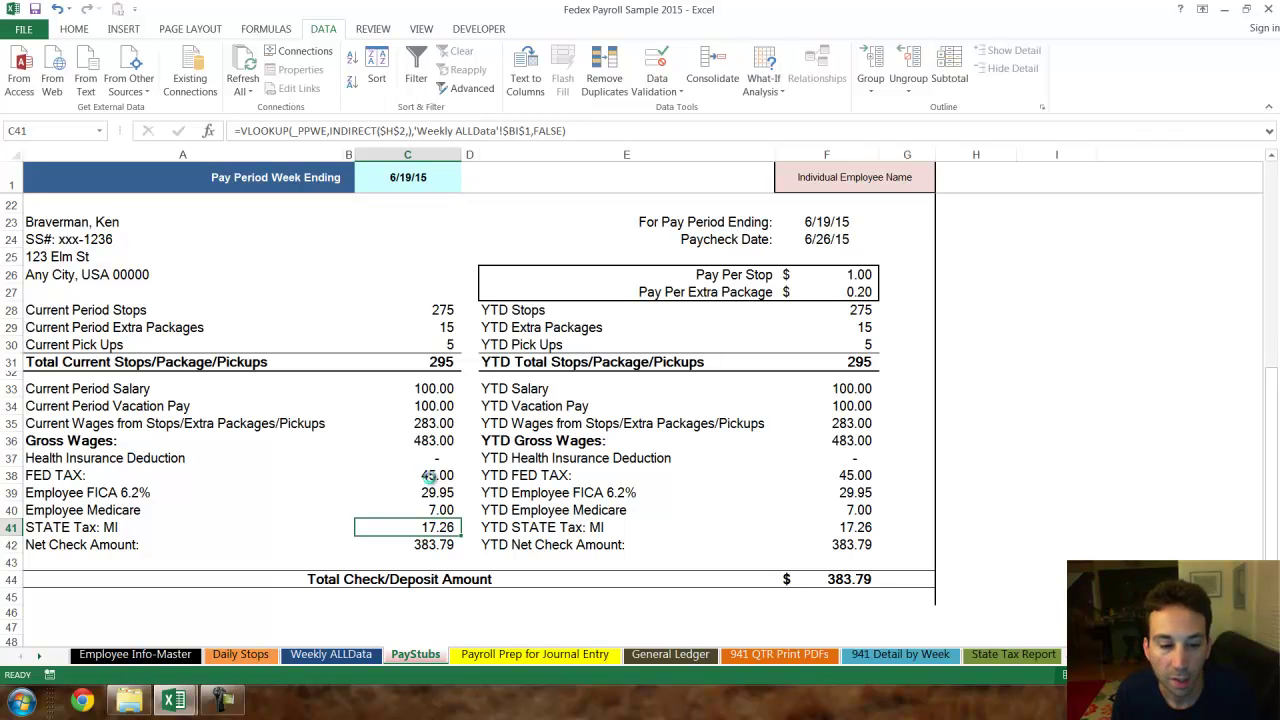
pyautogui.keyDown('ctrl'); pyautogui.scroll(-1, 428, 470); pyautogui.keyUp('ctrl')
pyautogui.scroll(7, 482, 413)
pyautogui.click(726, 200)
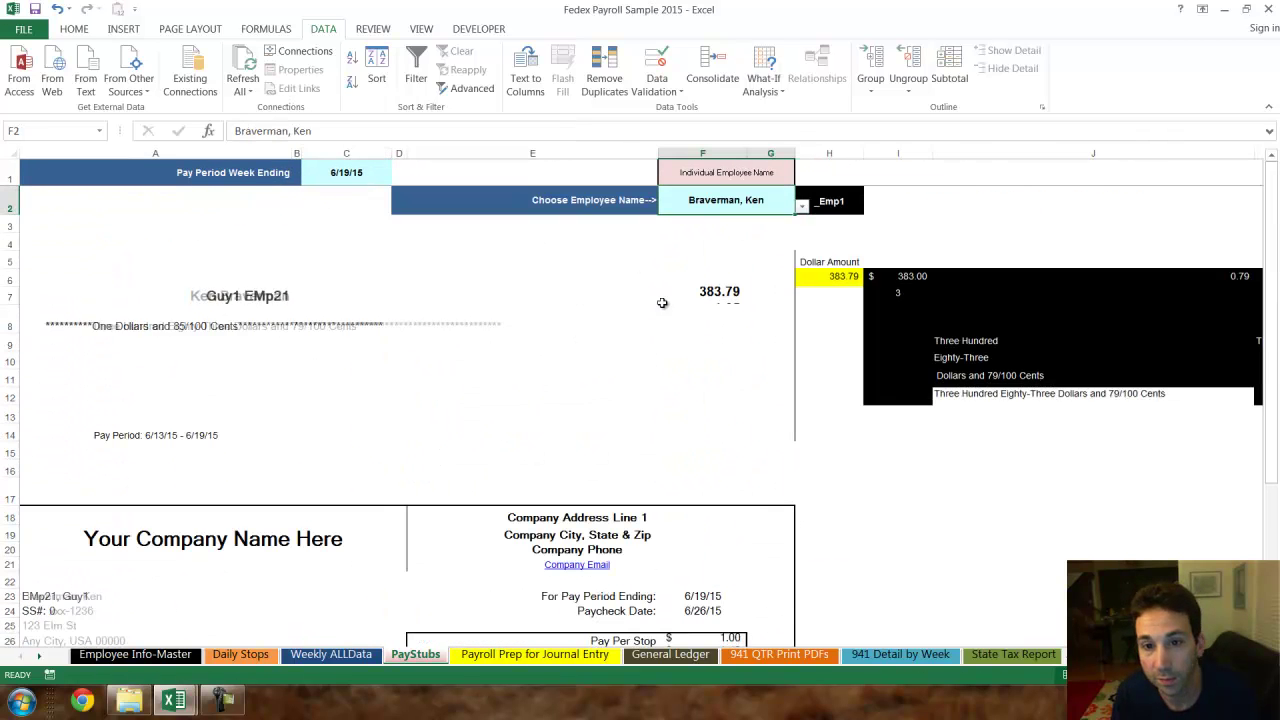
# - Refresh the Payroll Prep for Journal Entry pivot and clear its Week Ending slicer filter
pyautogui.click(520, 655)
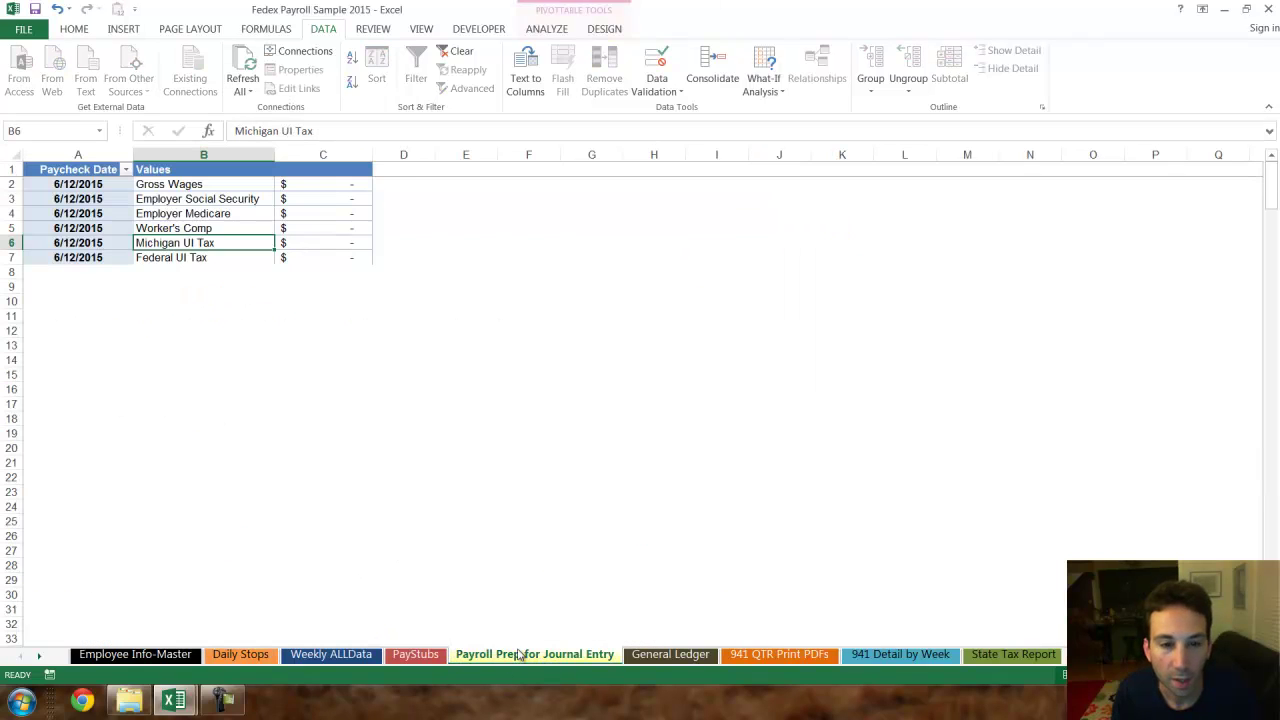
pyautogui.rightClick(254, 218)
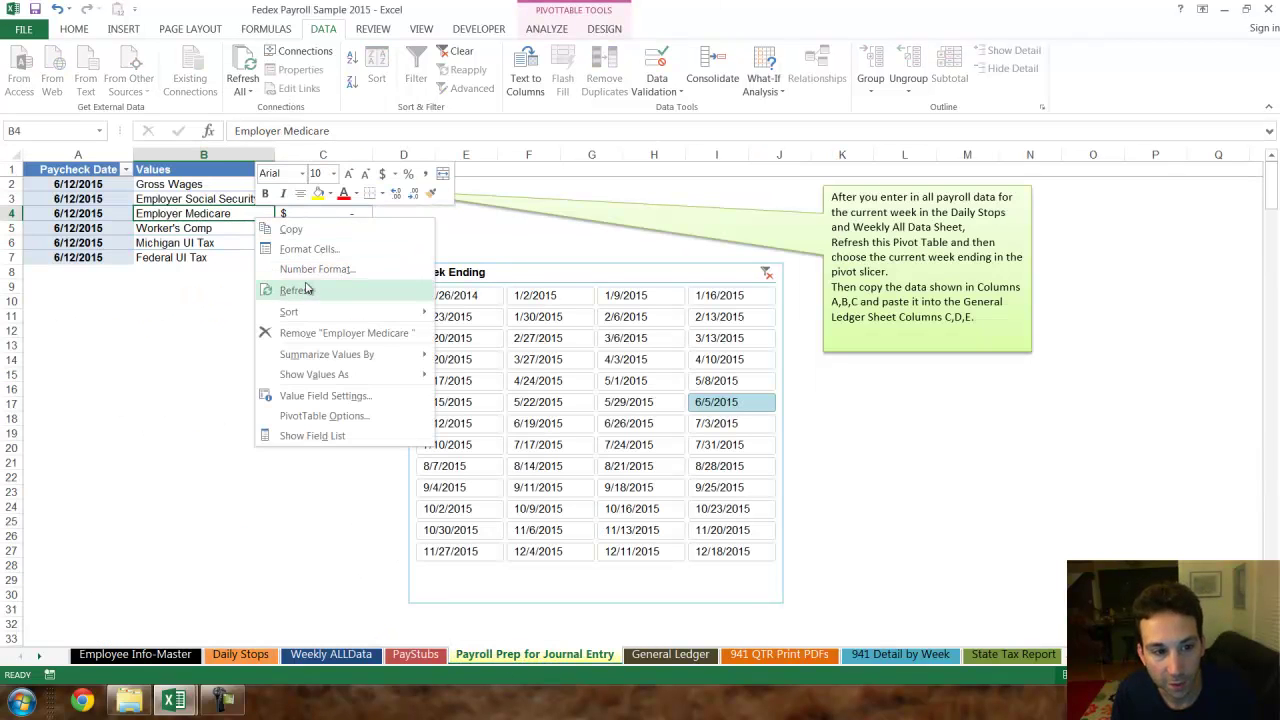
pyautogui.click(293, 288)
pyautogui.click(766, 272)
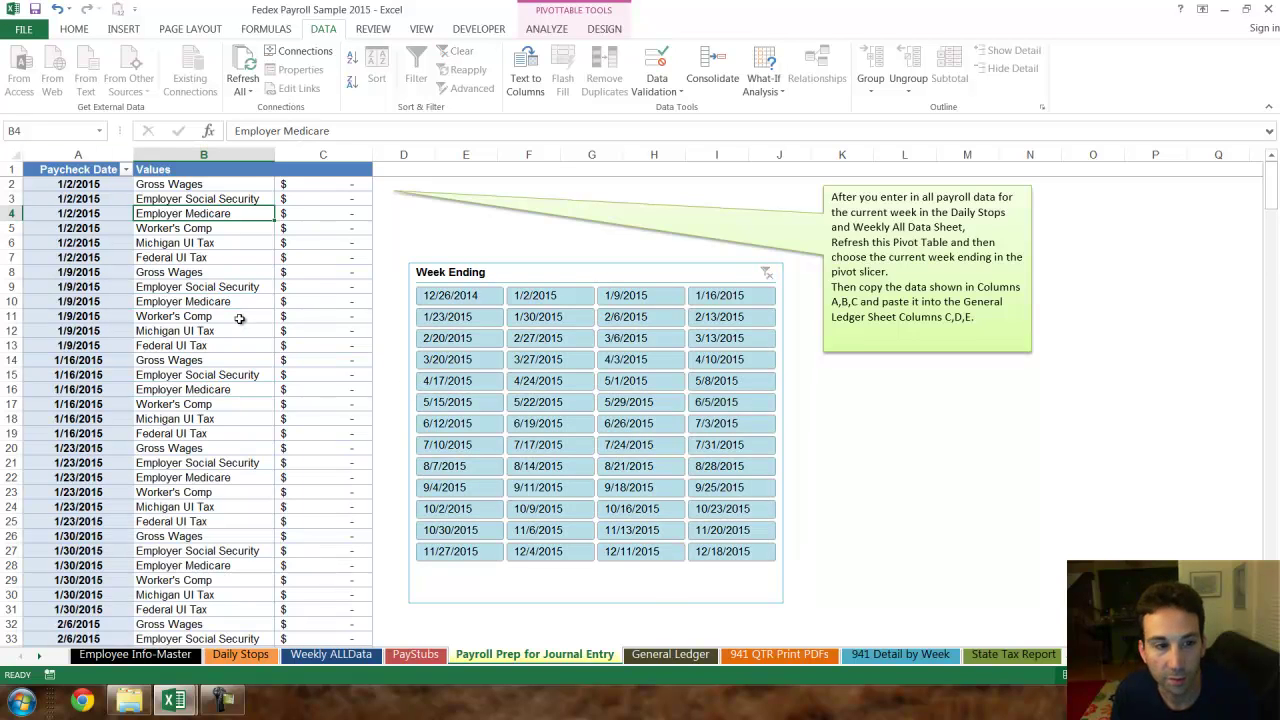
pyautogui.click(670, 654)
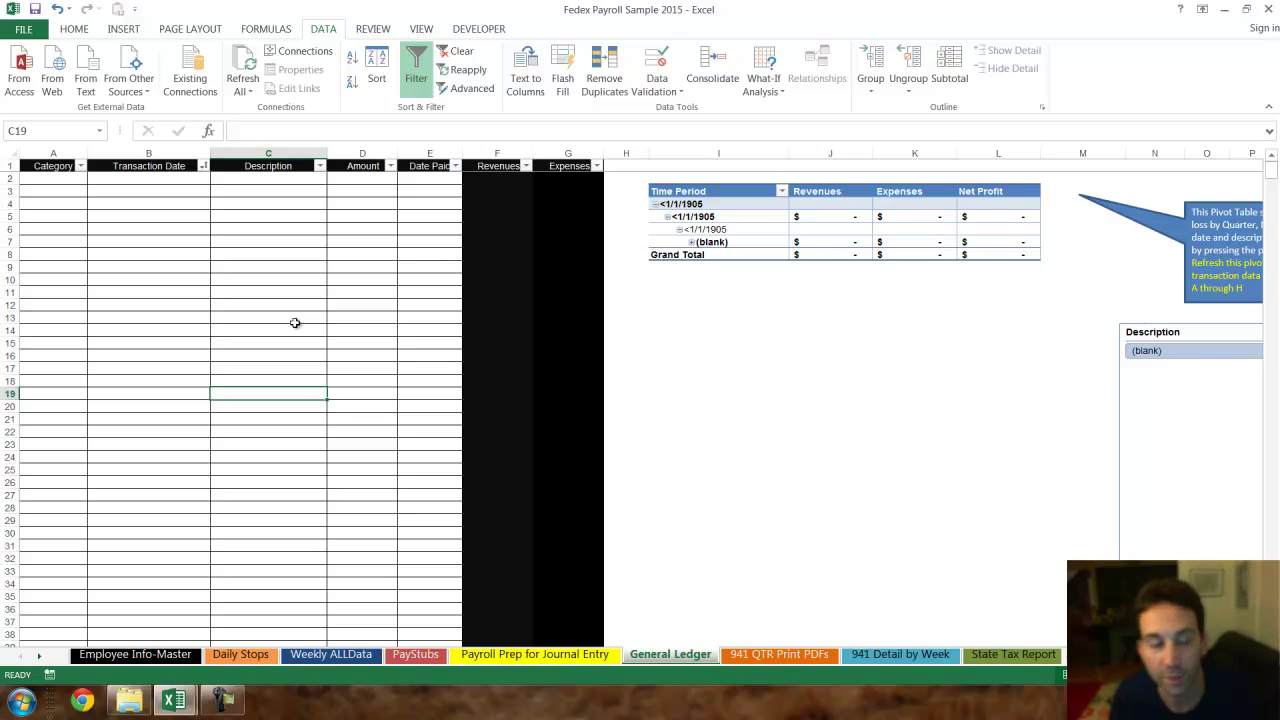
# - Start ledger row 2 as Revenue dated 6/19/2015
pyautogui.click(57, 178)
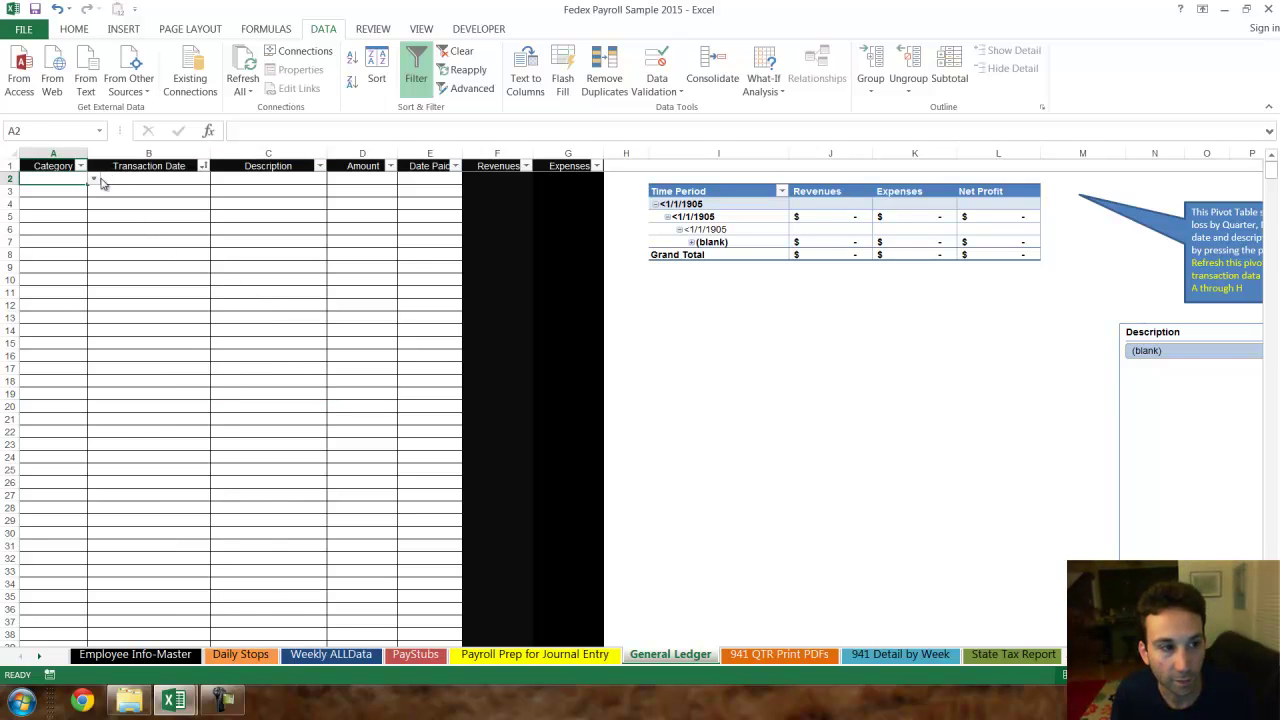
pyautogui.click(94, 178)
pyautogui.click(90, 191)
pyautogui.click(148, 170)
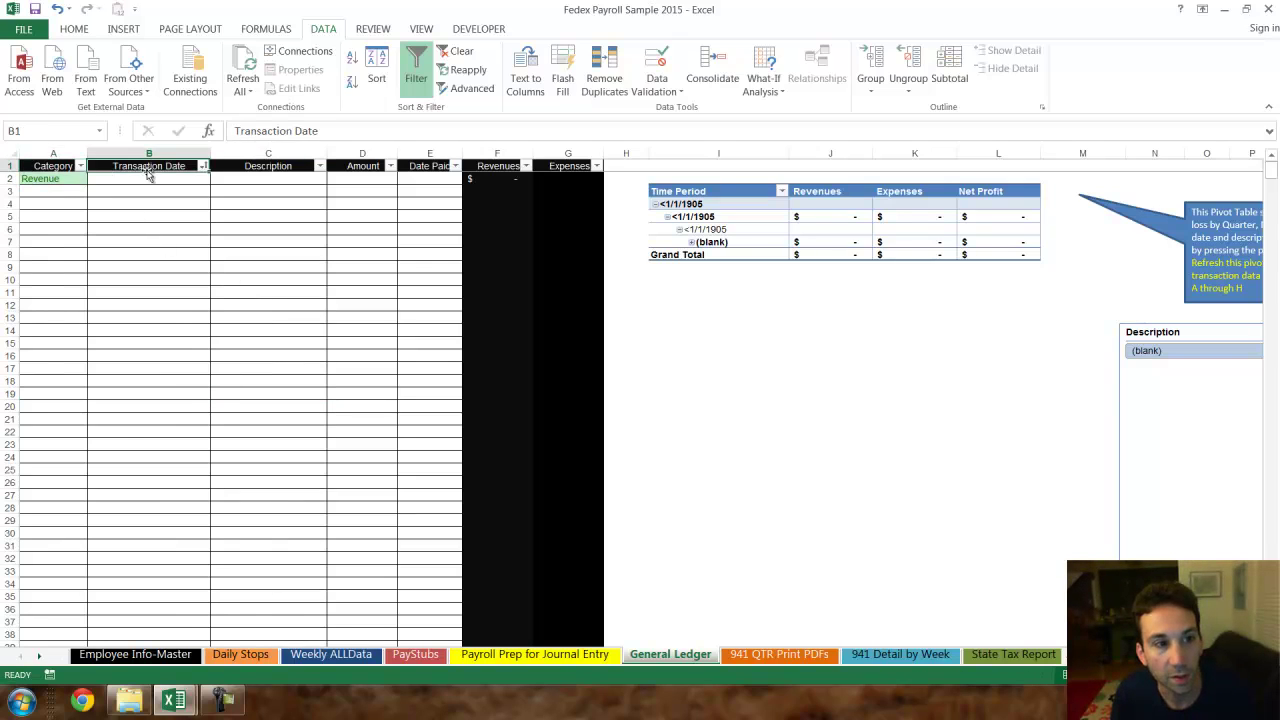
pyautogui.click(152, 178)
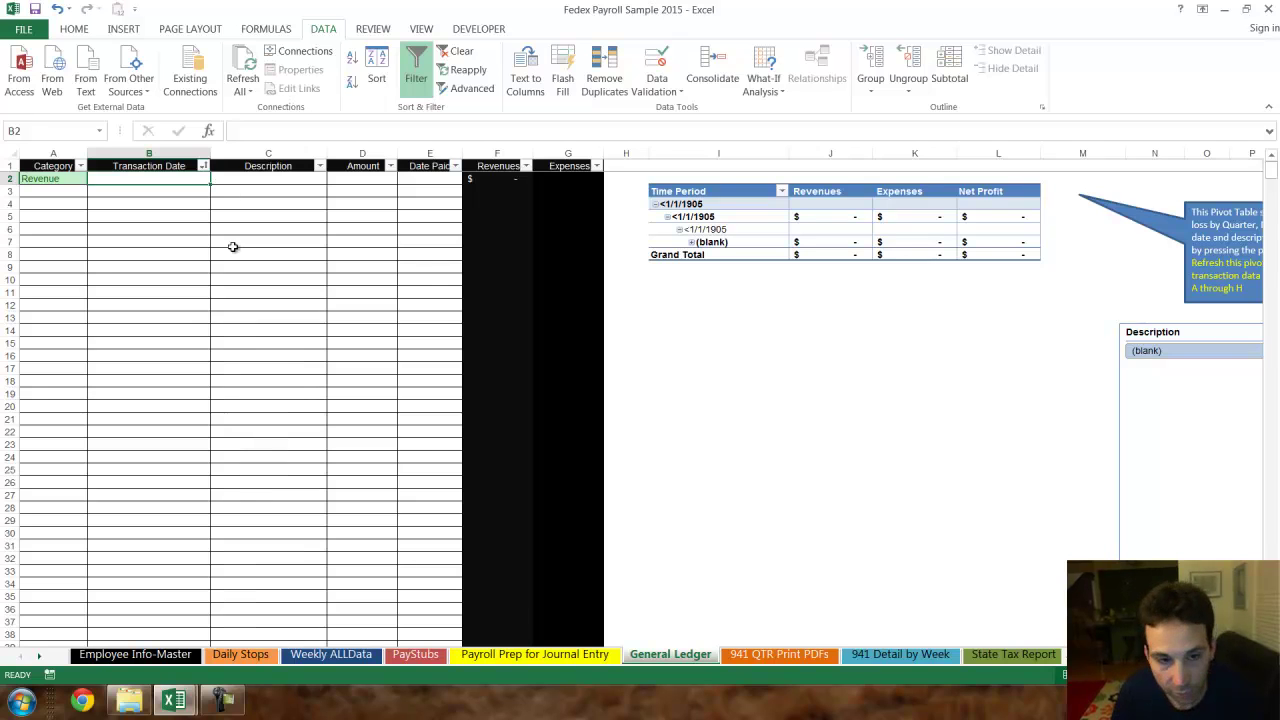
pyautogui.scroll(2, 478, 366)
pyautogui.write('6/')
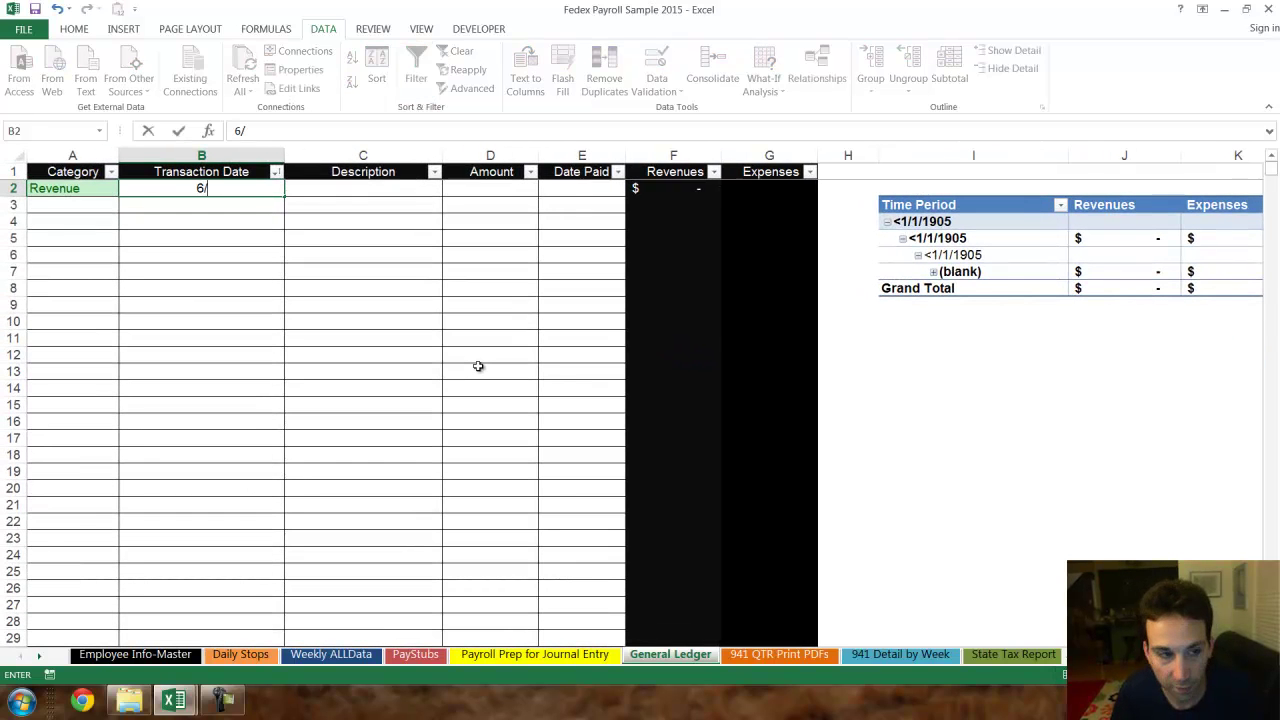
pyautogui.write('19/2015')
pyautogui.press('Tab')
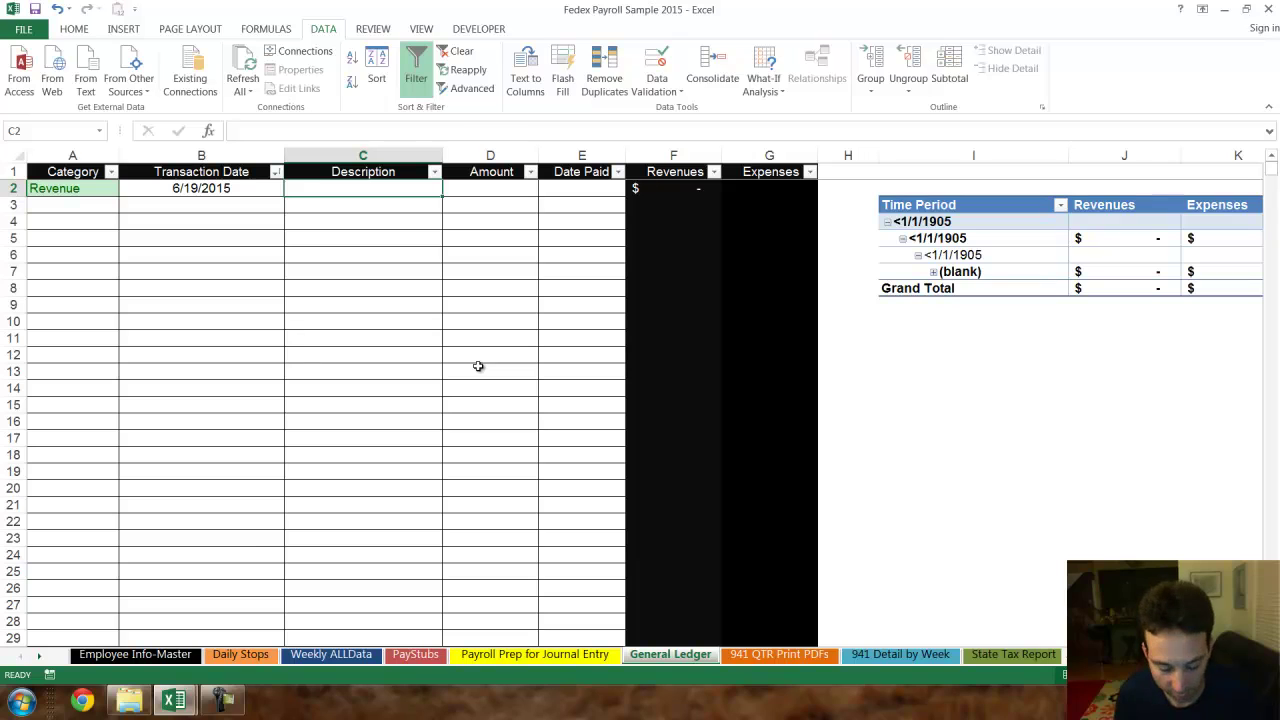
# - Complete row 2 with Route 1, $5,000.00 and Date Paid 6/25
pyautogui.write('RO')
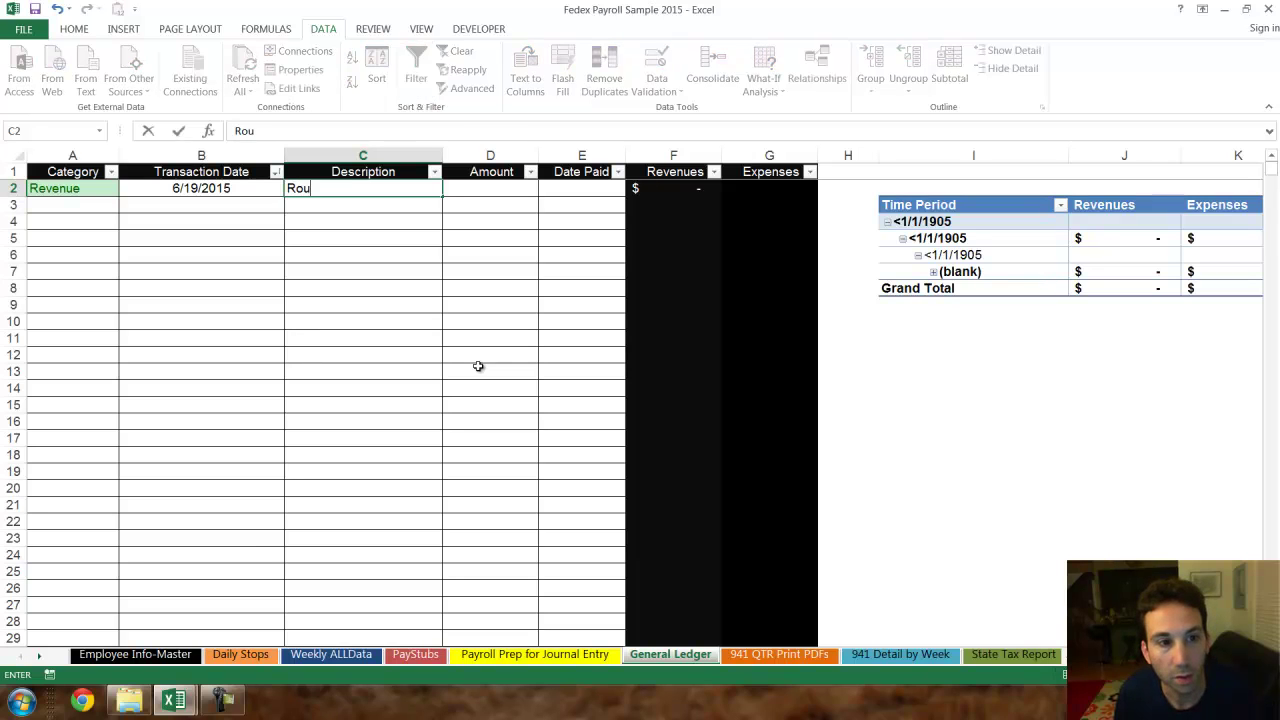
pyautogui.press('Tab')
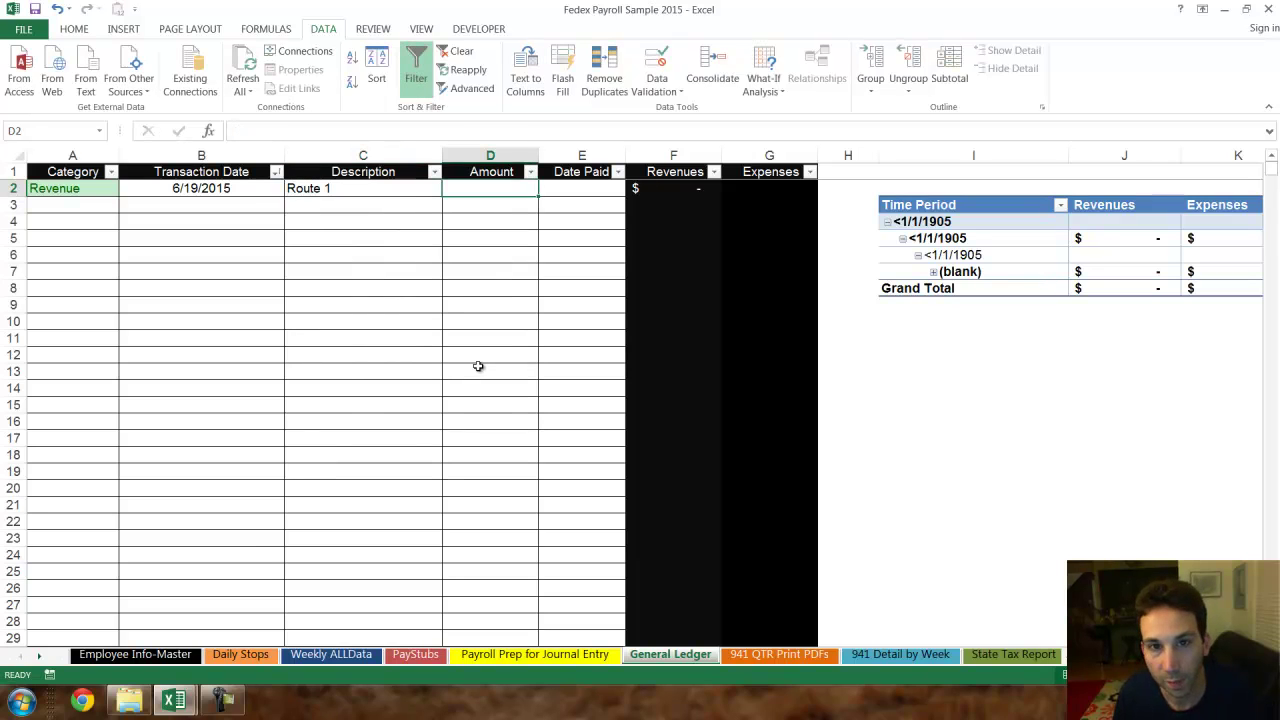
pyautogui.write('5000')
pyautogui.press('Return')
pyautogui.press('Up')
pyautogui.press('Right')
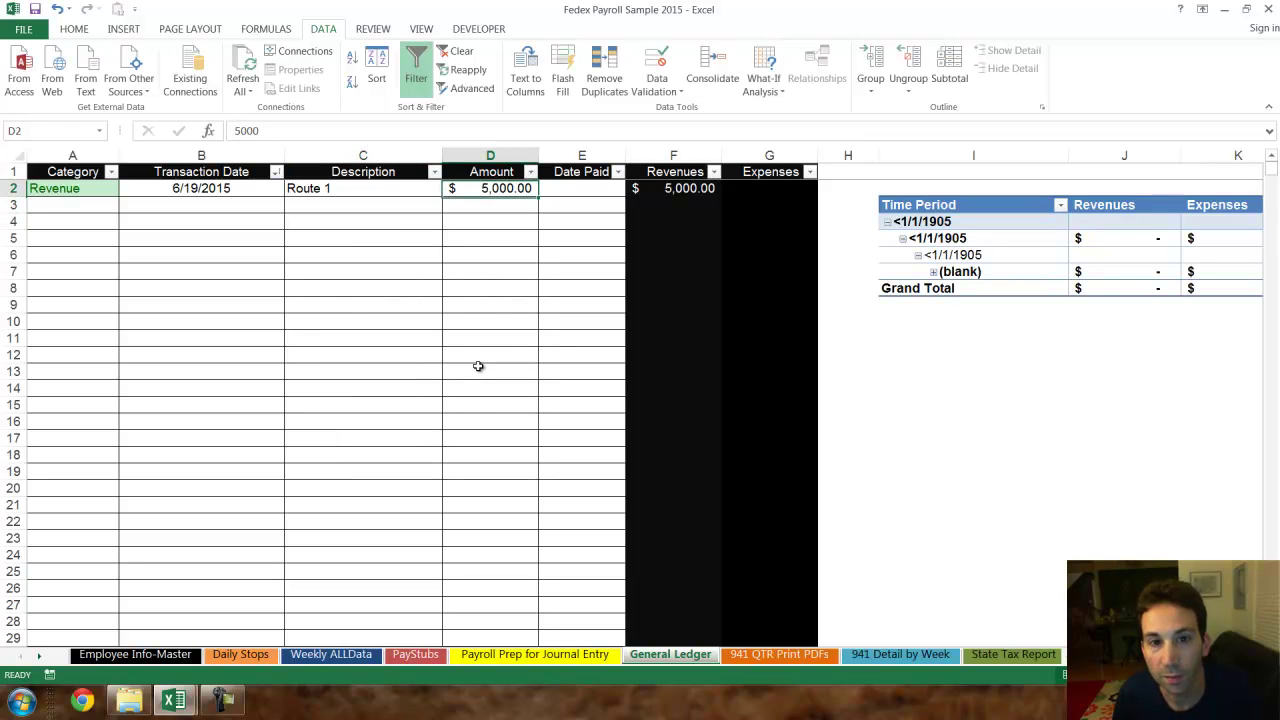
pyautogui.press('Right')
pyautogui.write('6/')
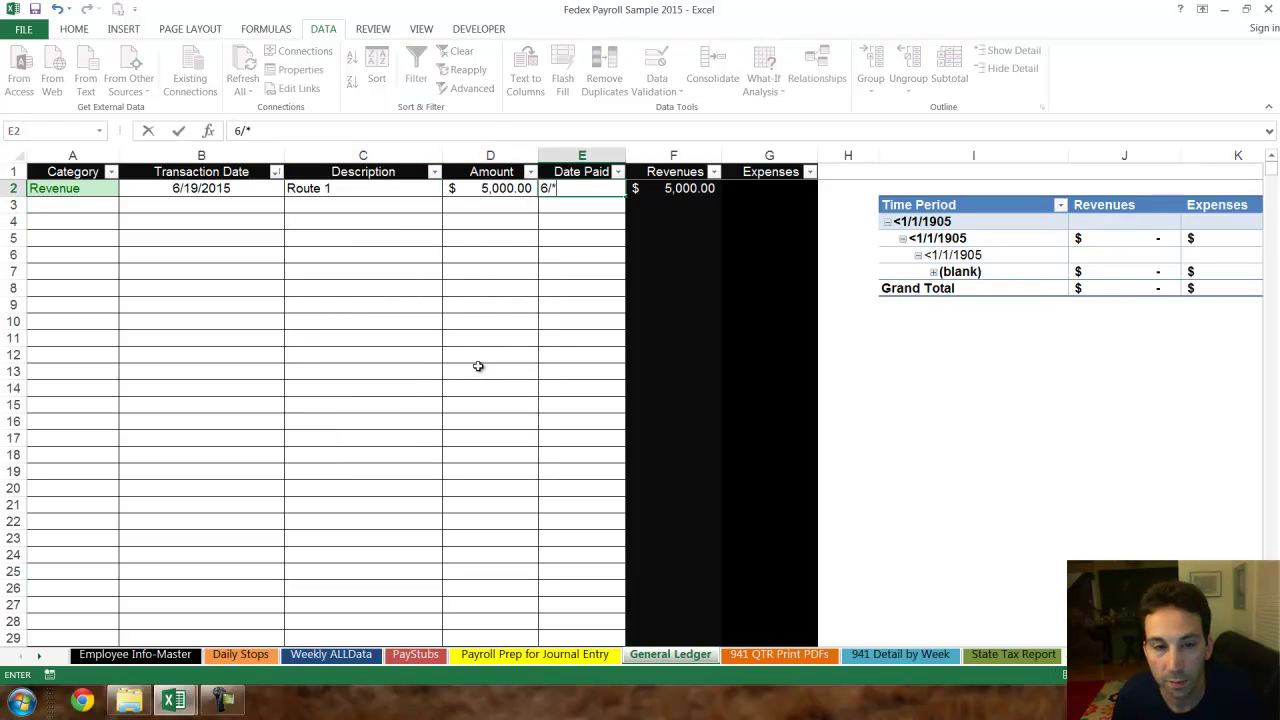
pyautogui.write('25')
pyautogui.press('Return')
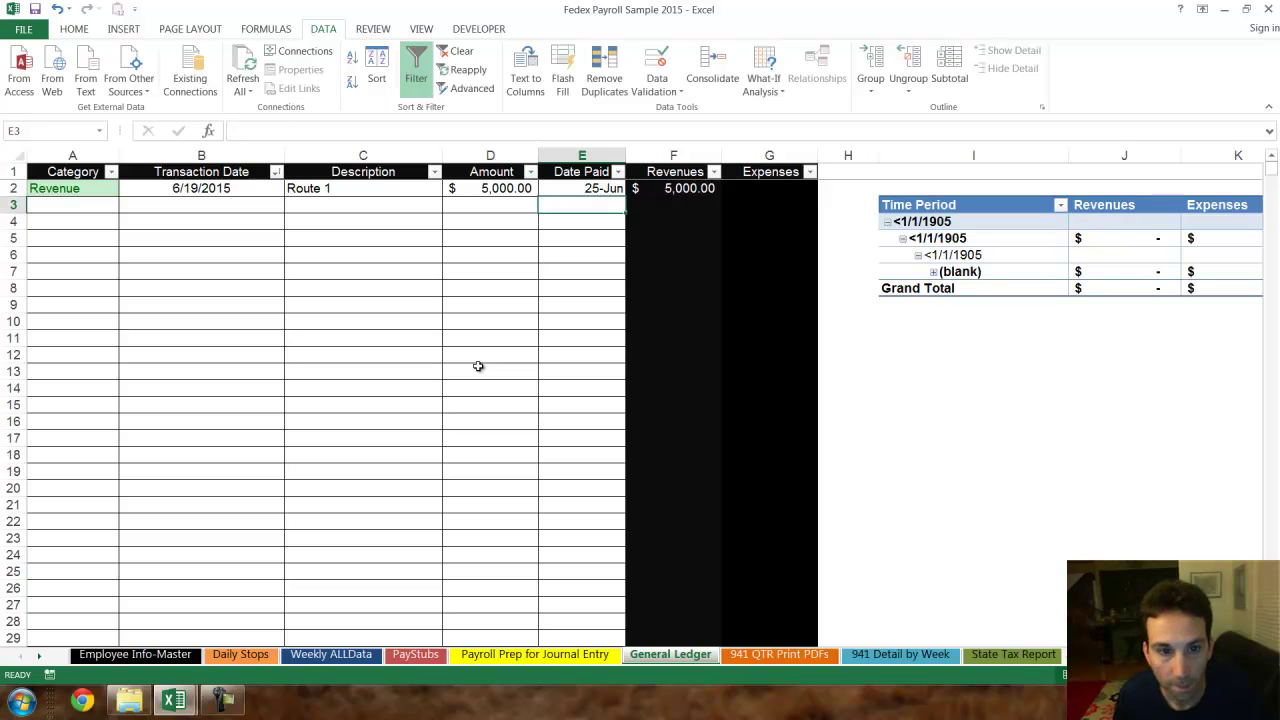
# - Add row 3 as an Expense on 6/18 for Gas, $485.00
pyautogui.press('Left')
pyautogui.press('Left')
pyautogui.press('Left')
pyautogui.press('Left')
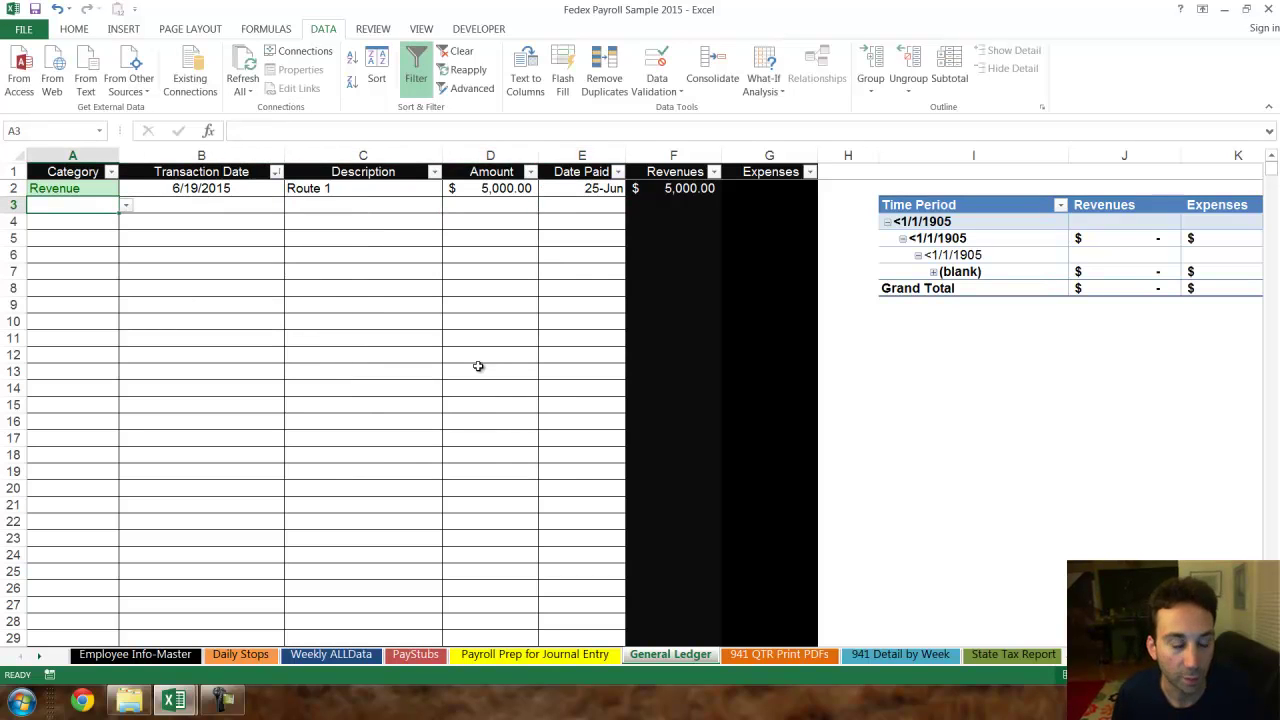
pyautogui.hotkey('alt', 'Down')
pyautogui.press('Down')
pyautogui.press('Down')
pyautogui.press('Return')
pyautogui.press('Right')
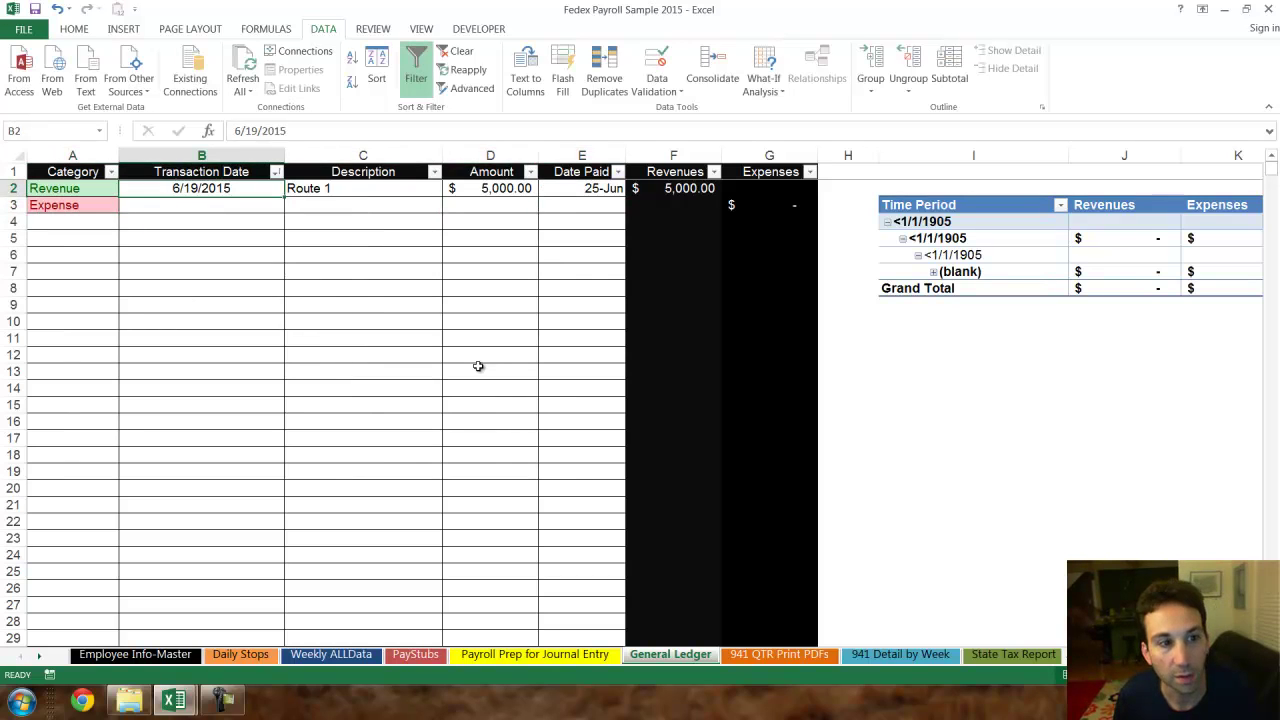
pyautogui.write('6/18')
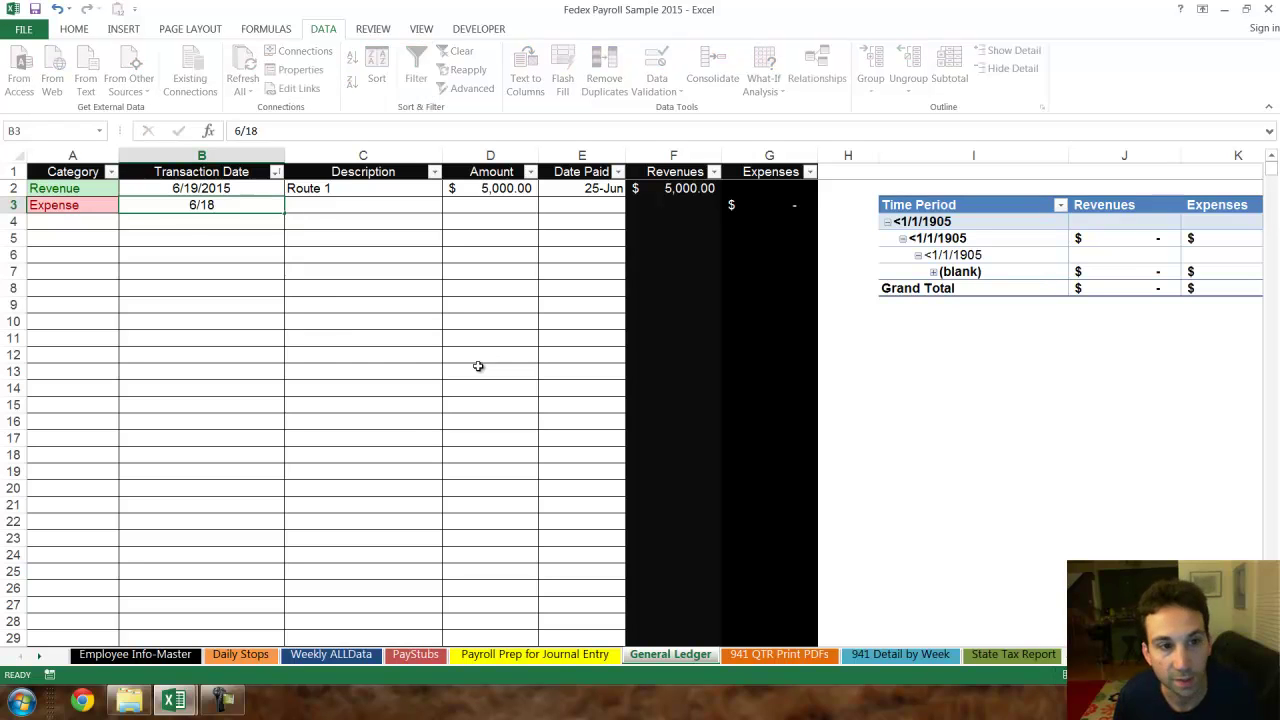
pyautogui.press('Tab')
pyautogui.write('Gas')
pyautogui.press('Tab')
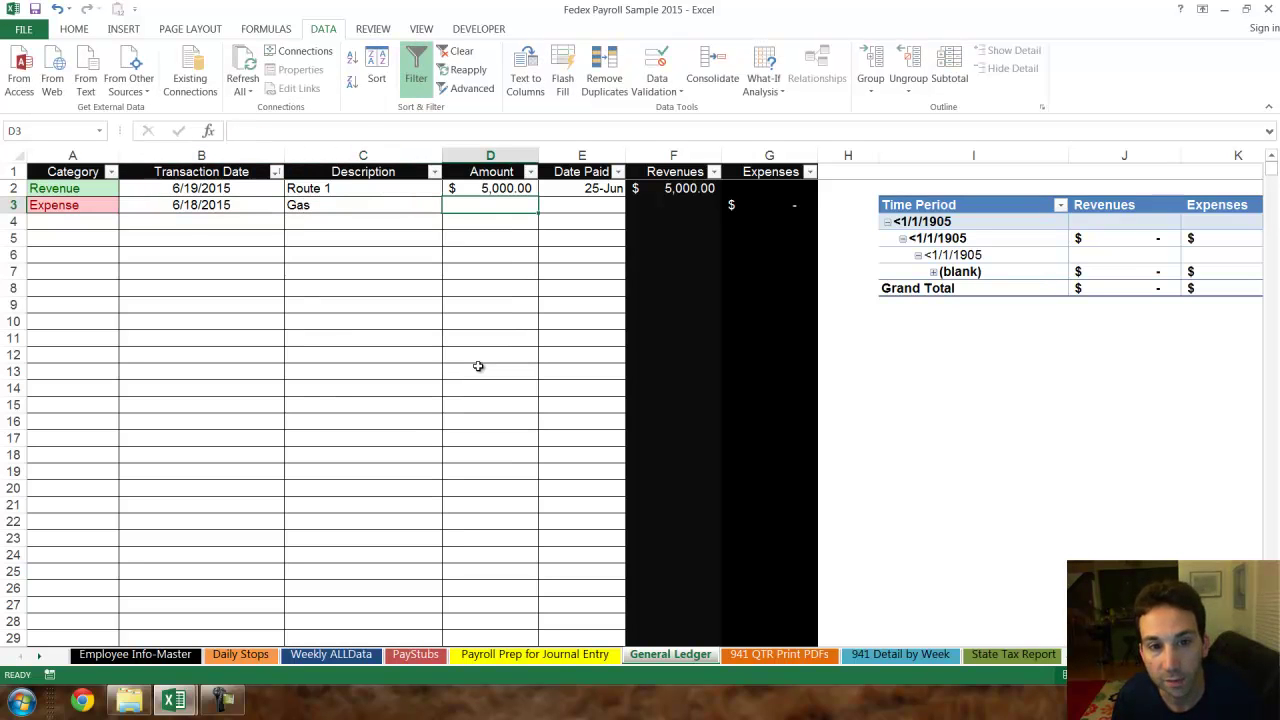
pyautogui.write('485')
pyautogui.press('Return')
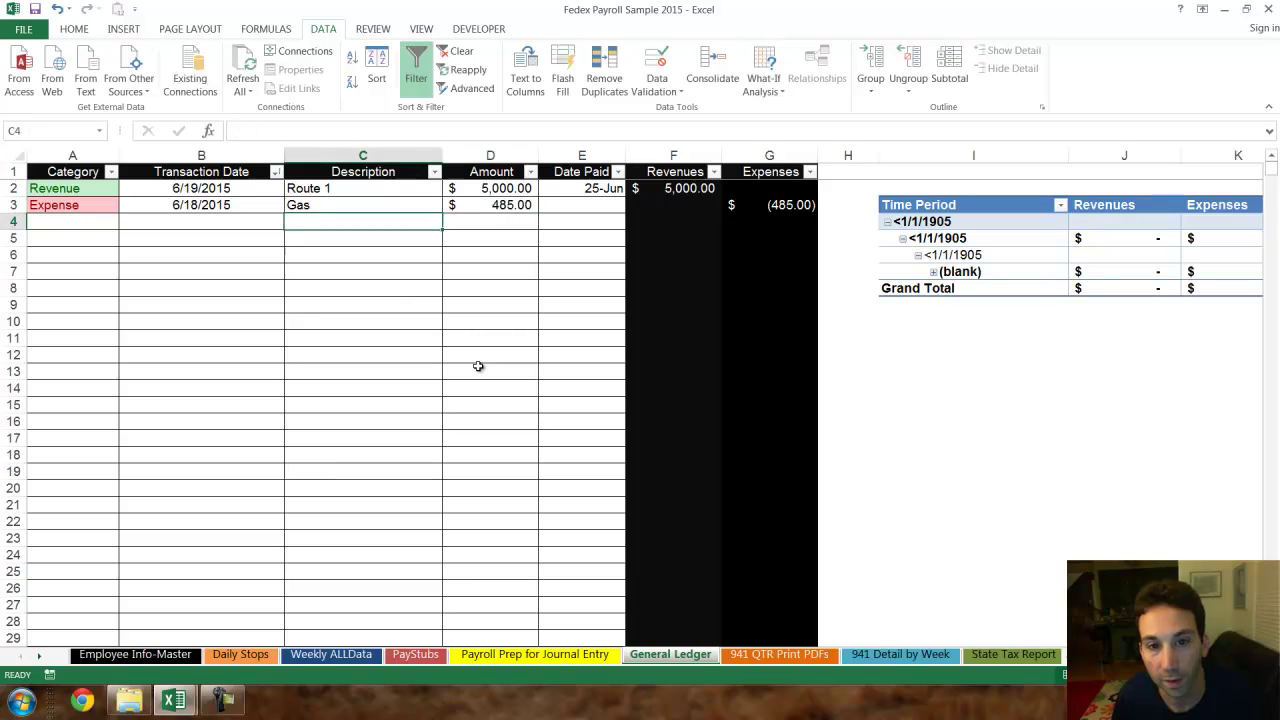
pyautogui.press('Tab')
pyautogui.press('Tab')
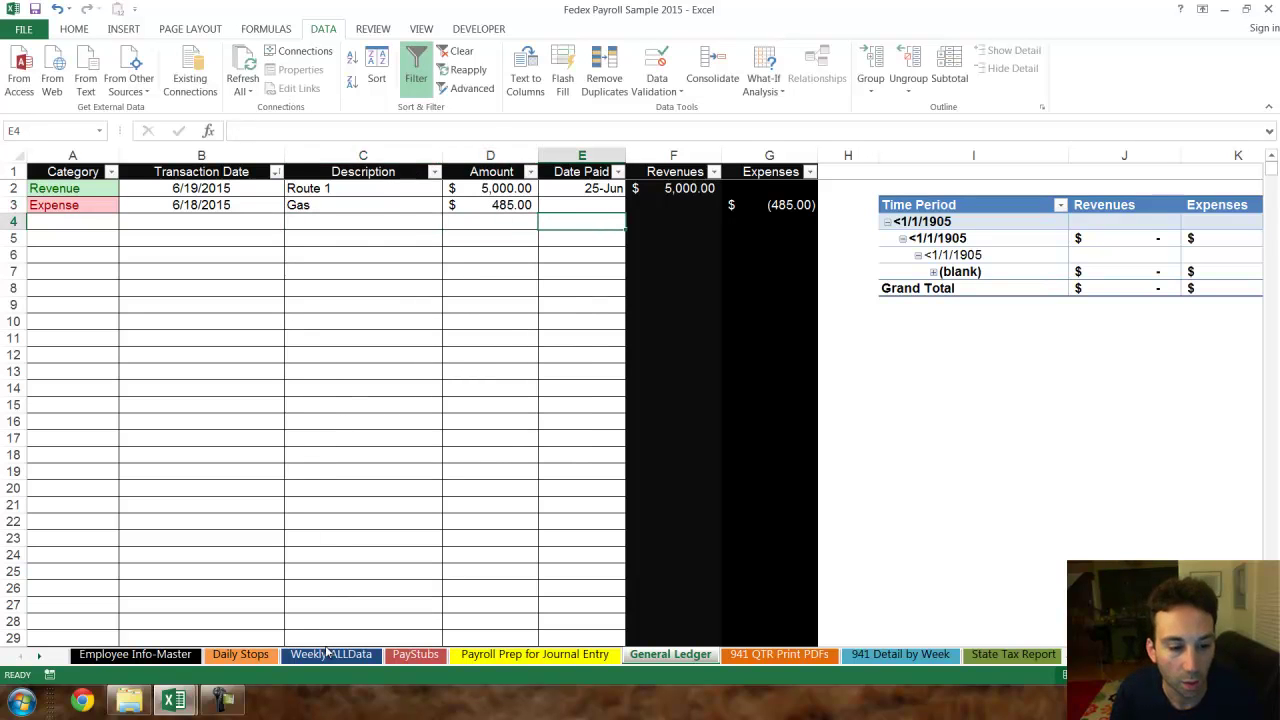
# - Filter the journal-entry pivot to week ending 6/19/2015 and copy its six payroll rows A2:C7
pyautogui.click(414, 658)
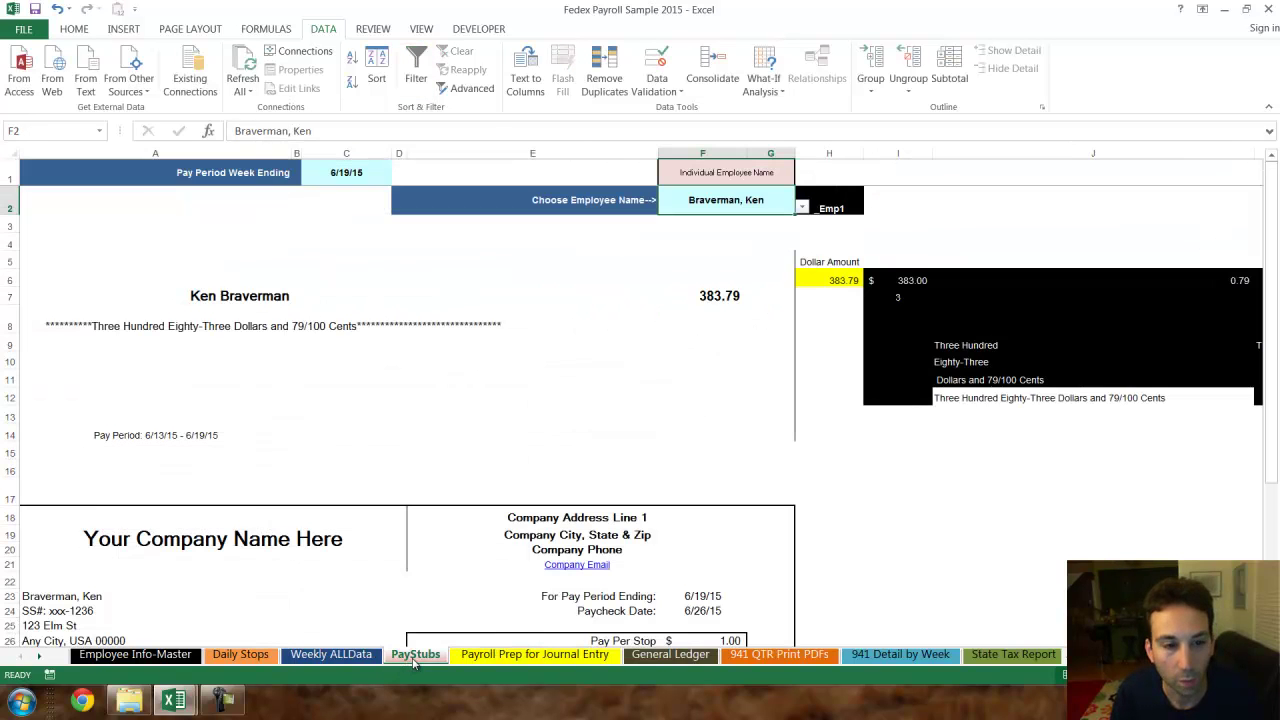
pyautogui.click(505, 656)
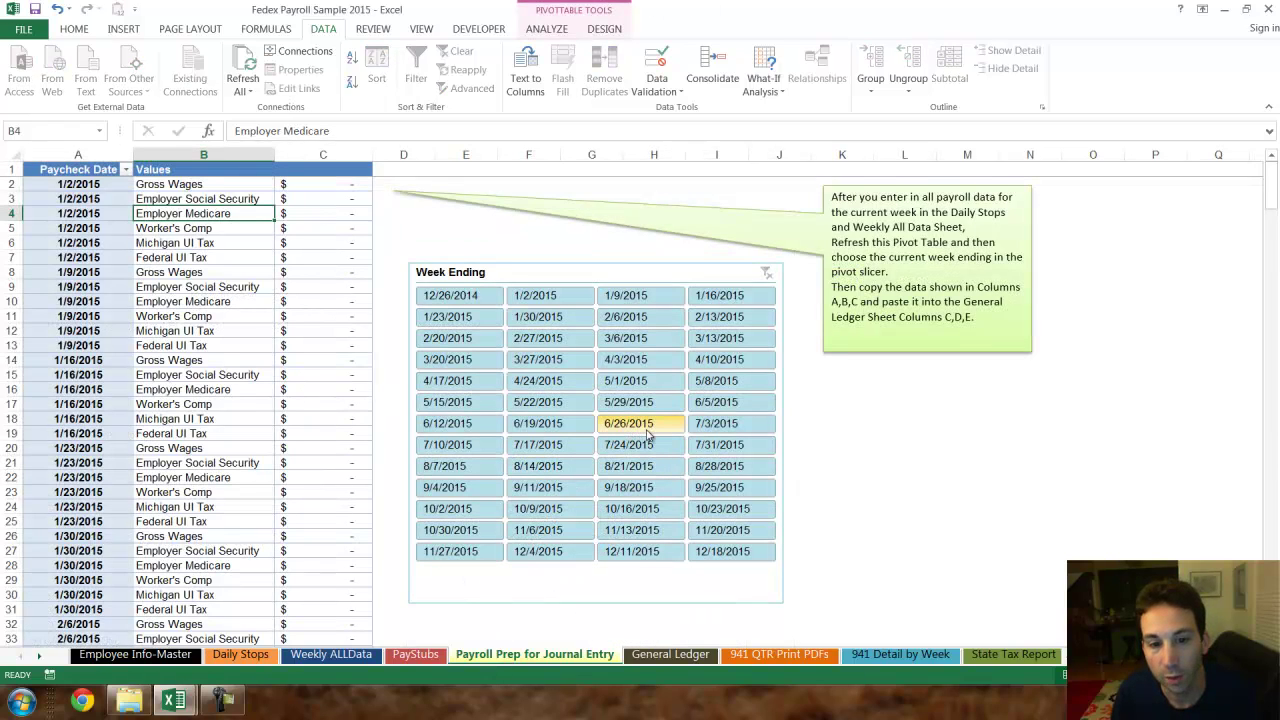
pyautogui.click(540, 424)
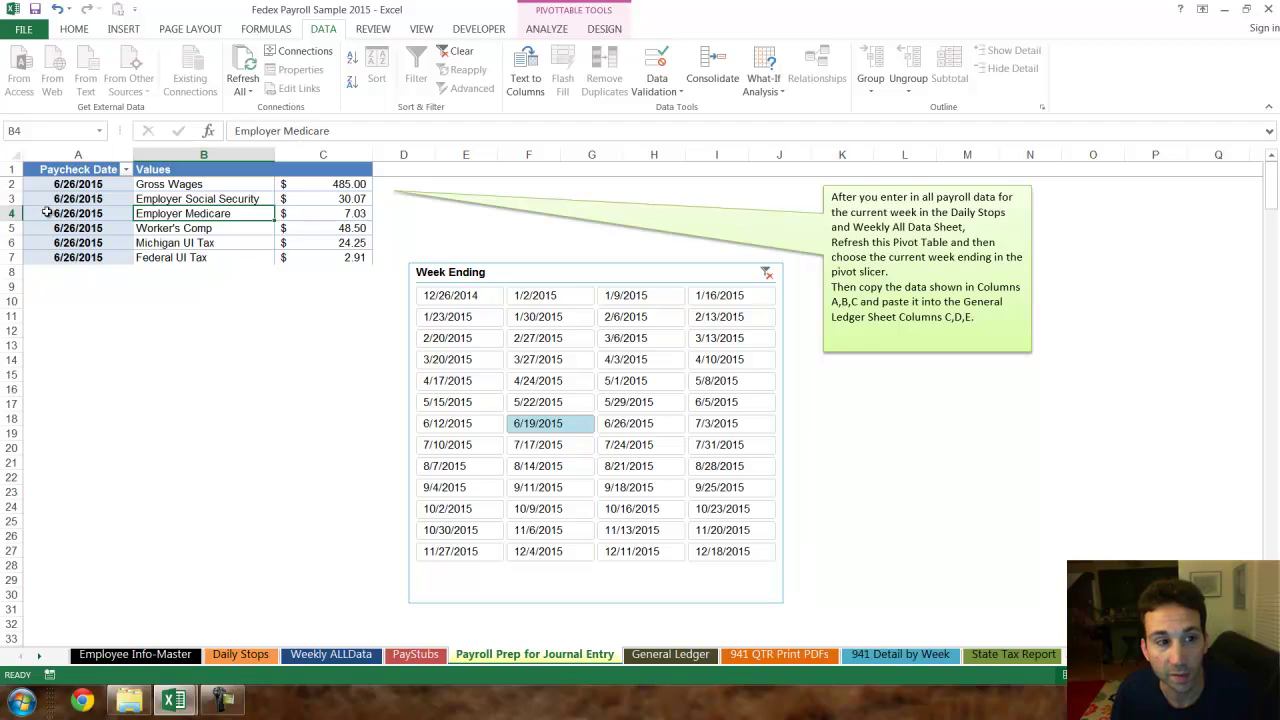
pyautogui.moveTo(69, 190); pyautogui.dragTo(360, 257)
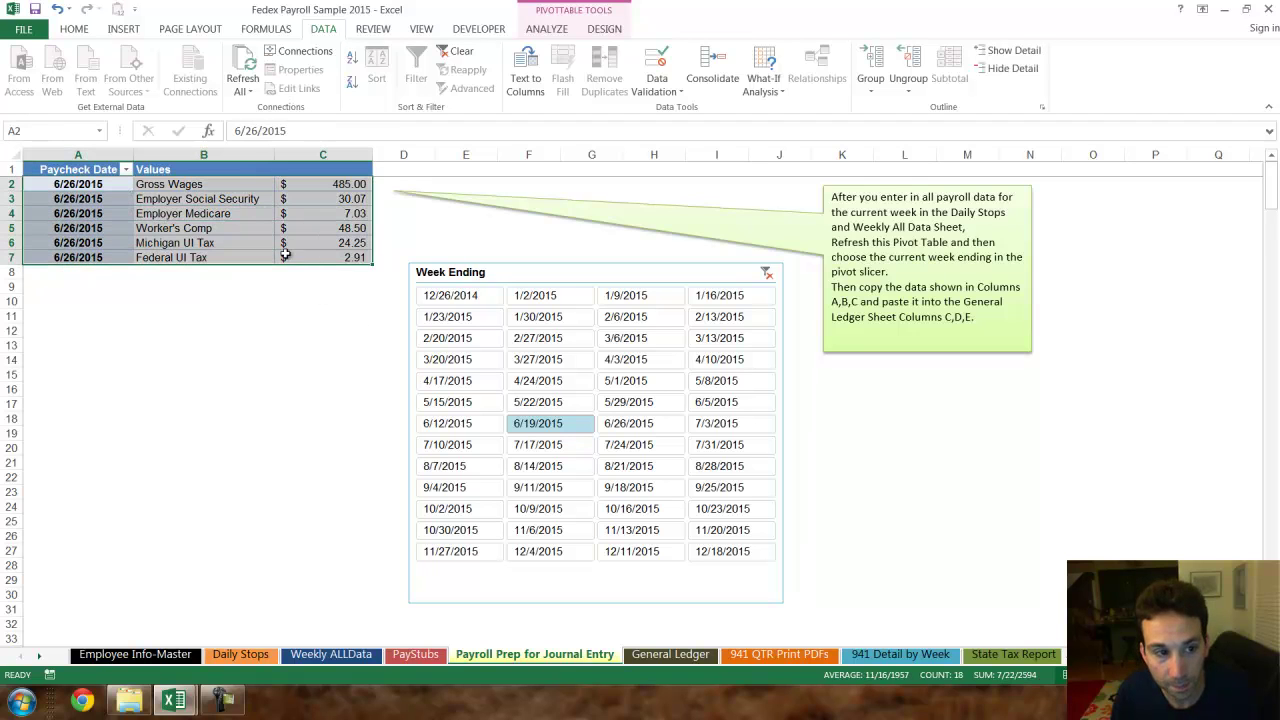
pyautogui.rightClick(288, 258)
pyautogui.click(320, 266)
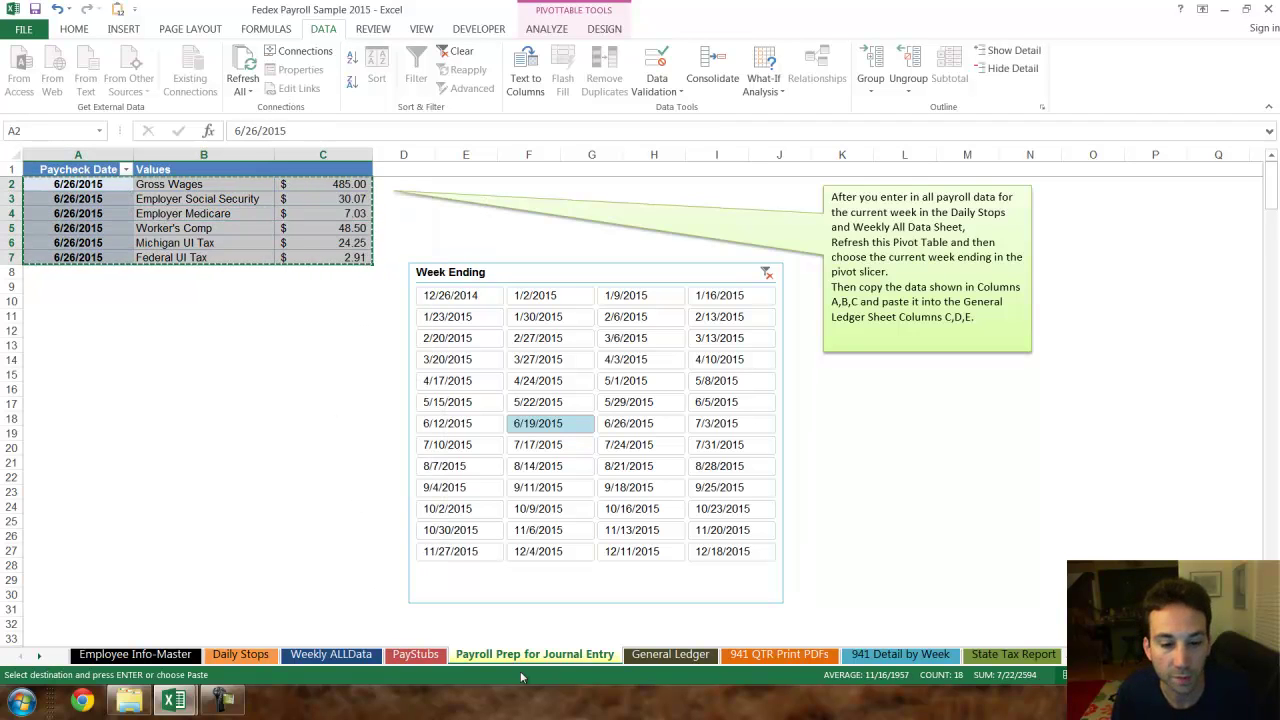
pyautogui.click(660, 655)
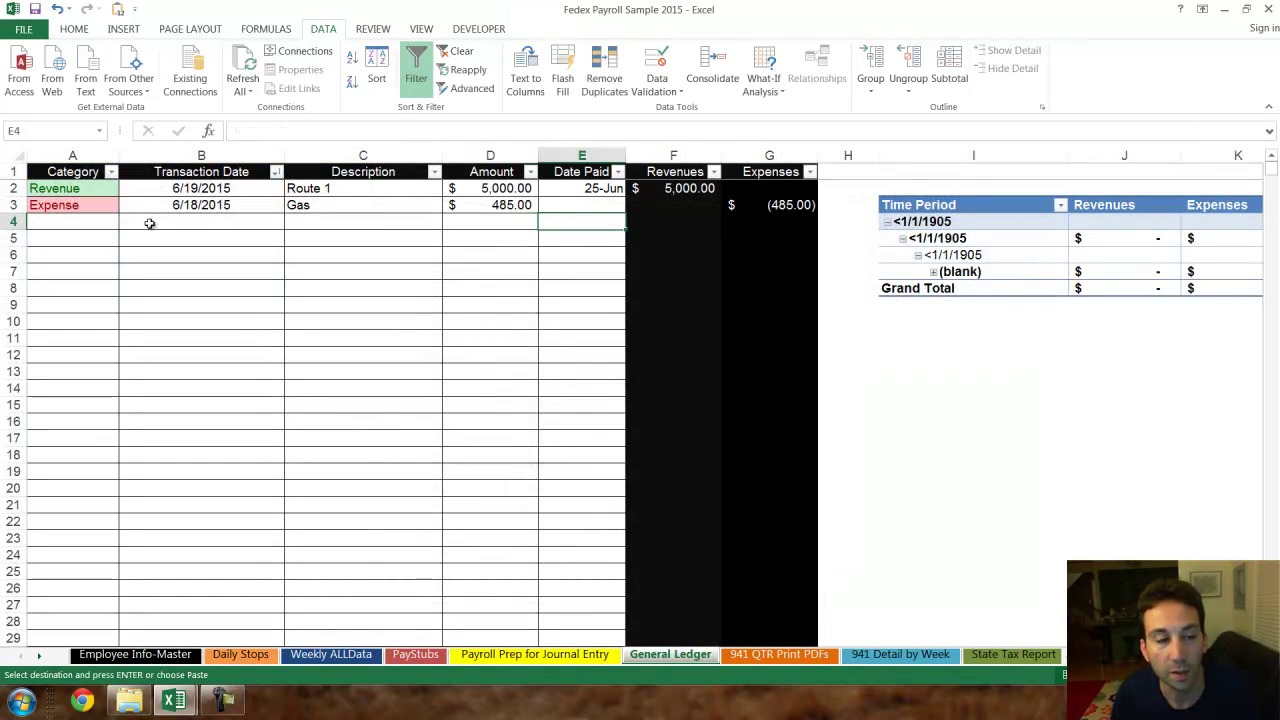
# - Paste the payroll rows at B4 and fill Expense down A3:A9
pyautogui.click(150, 223)
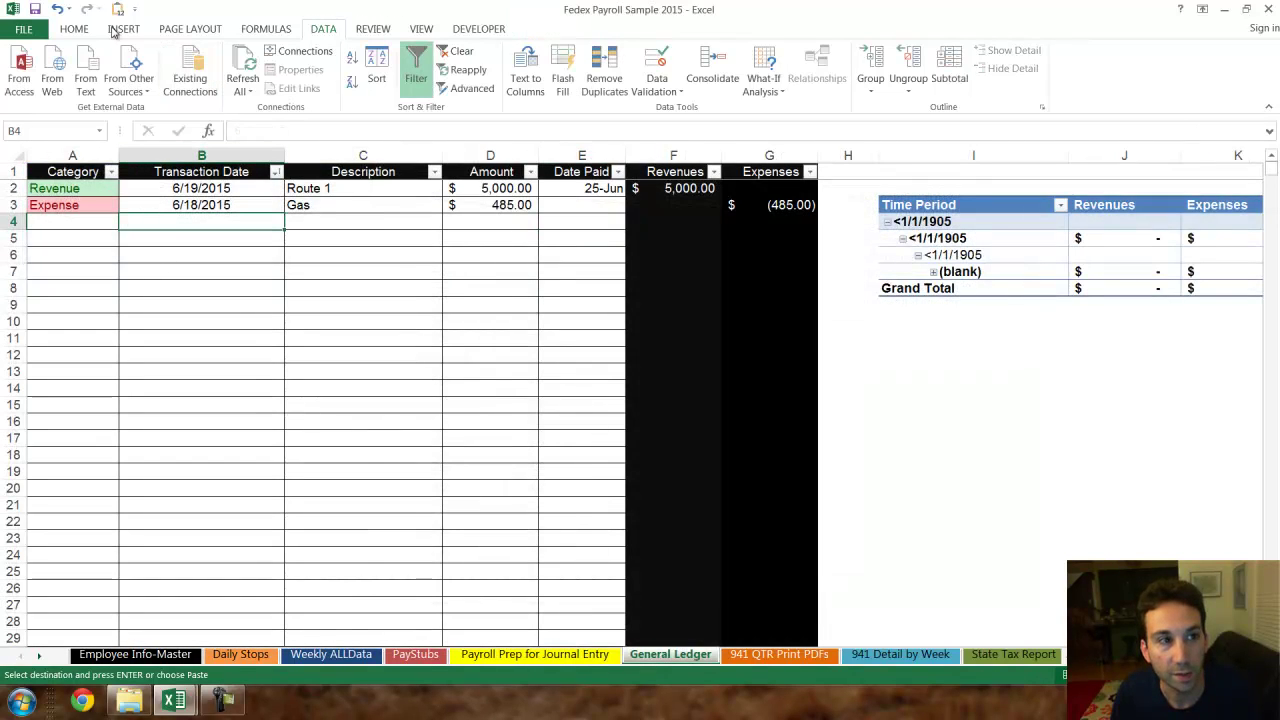
pyautogui.hotkey('ctrl', 'v')
pyautogui.moveTo(64, 210); pyautogui.dragTo(83, 302)
pyautogui.hotkey('ctrl', 'd')
pyautogui.click(362, 389)
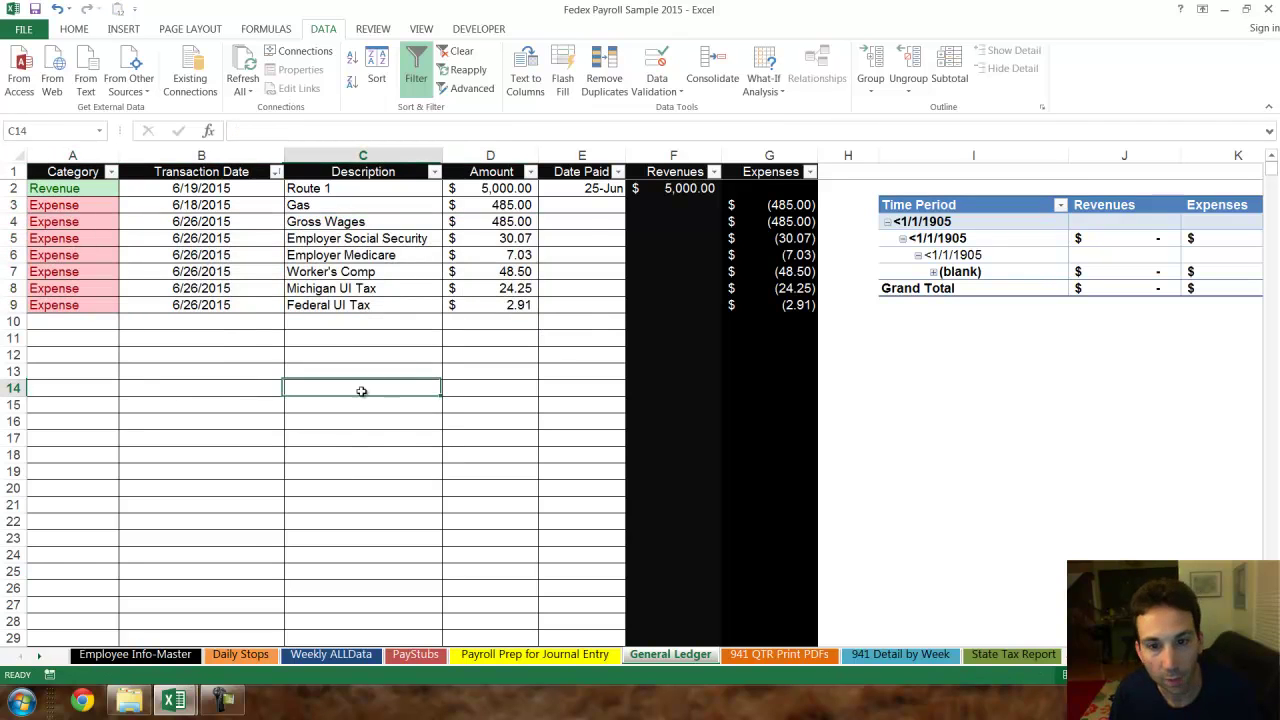
# - Refresh the General Ledger profit pivot and filter Time Period to 2015 only
pyautogui.scroll(-1, 1038, 381)
pyautogui.rightClick(989, 257)
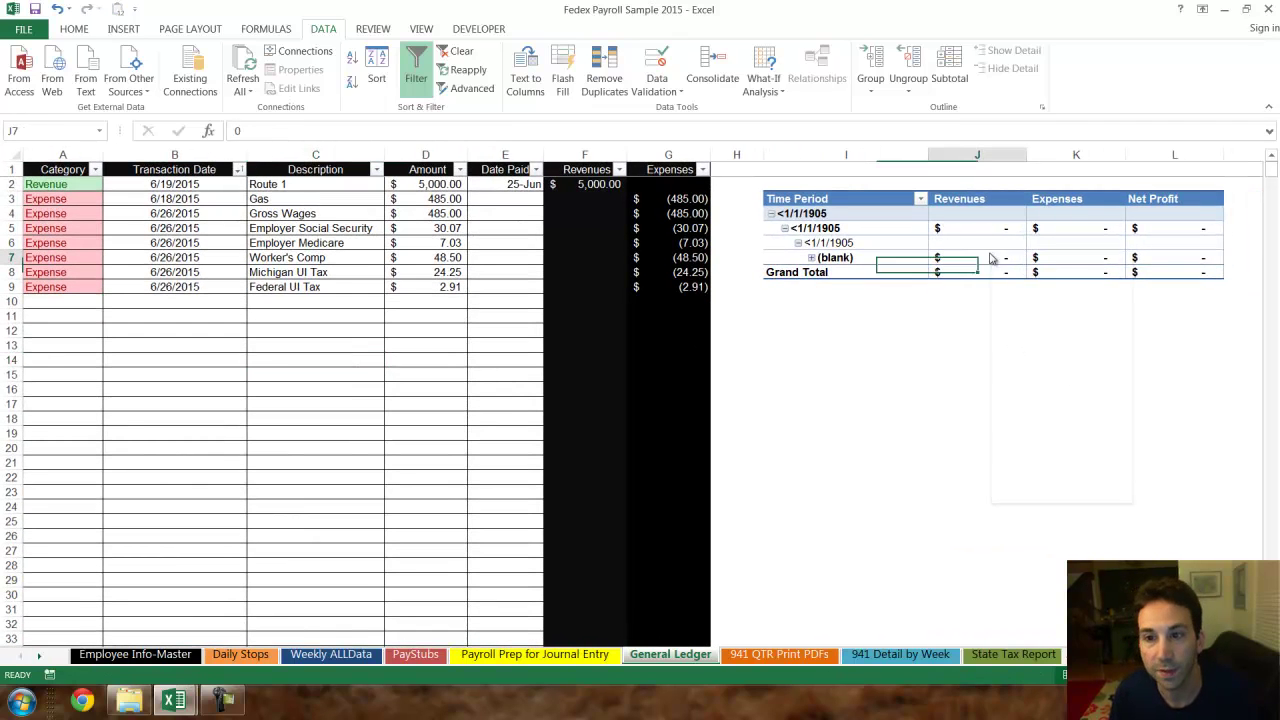
pyautogui.click(1037, 325)
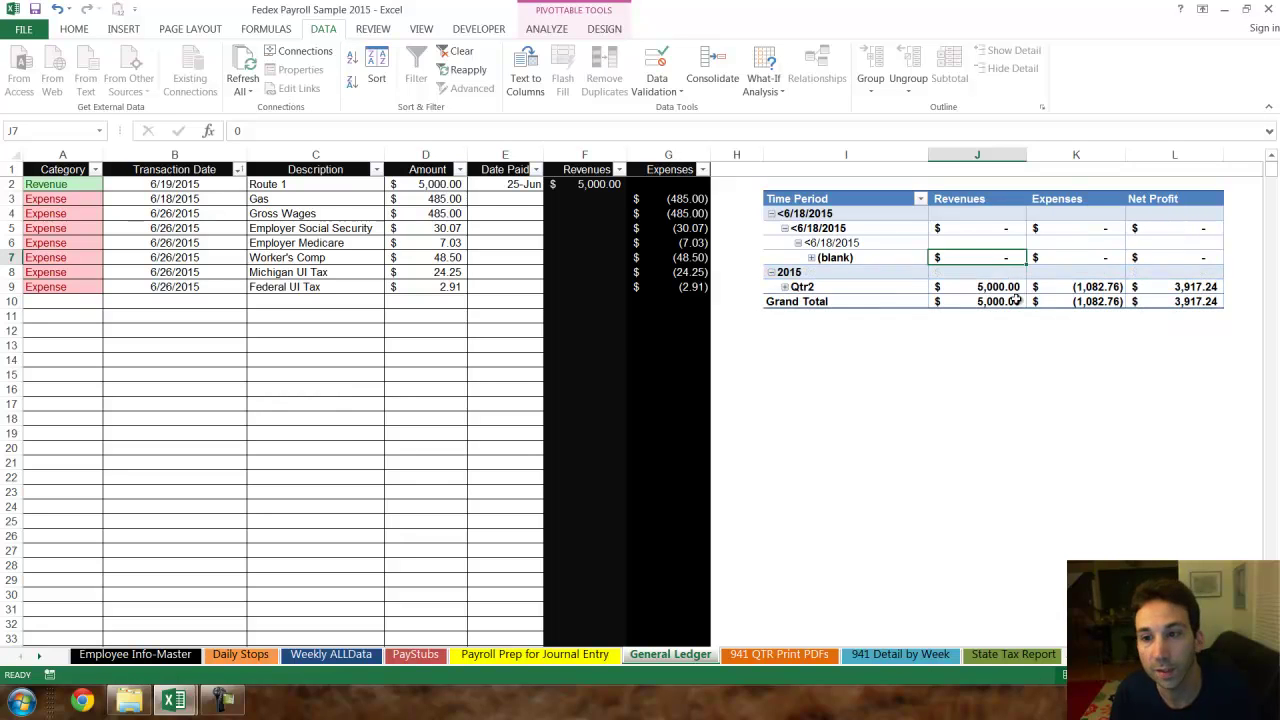
pyautogui.click(920, 199)
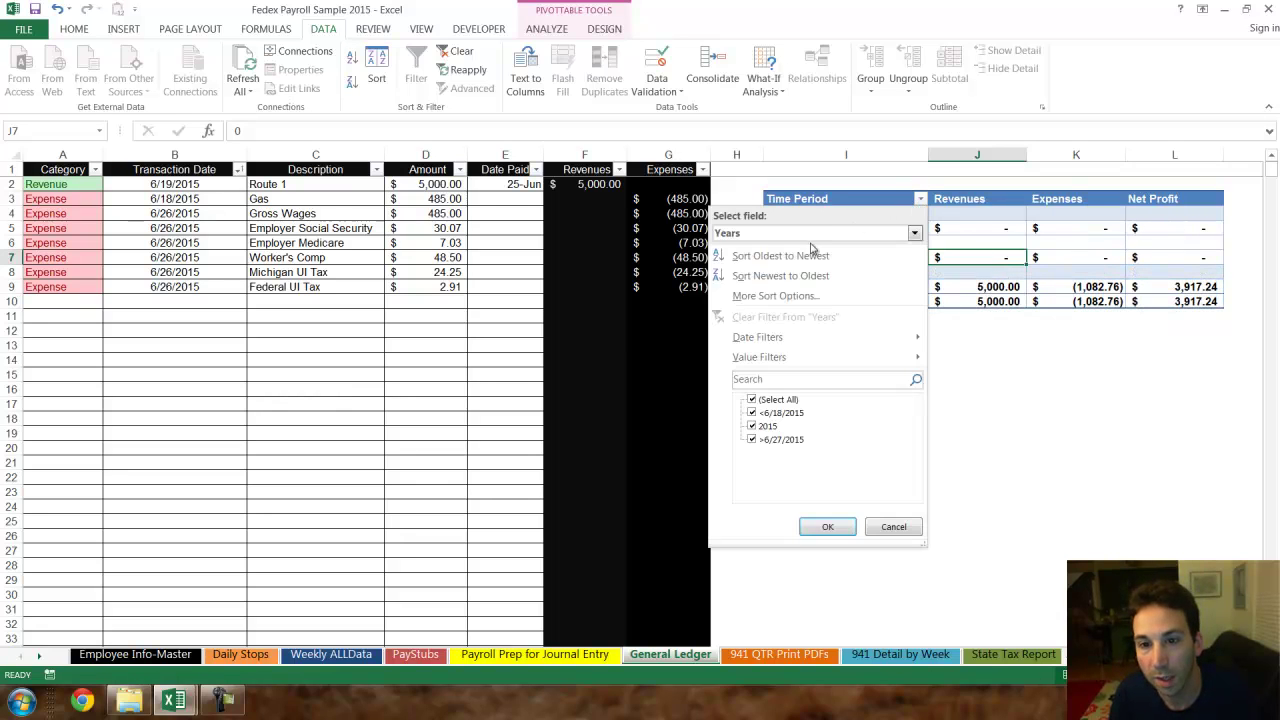
pyautogui.click(826, 527)
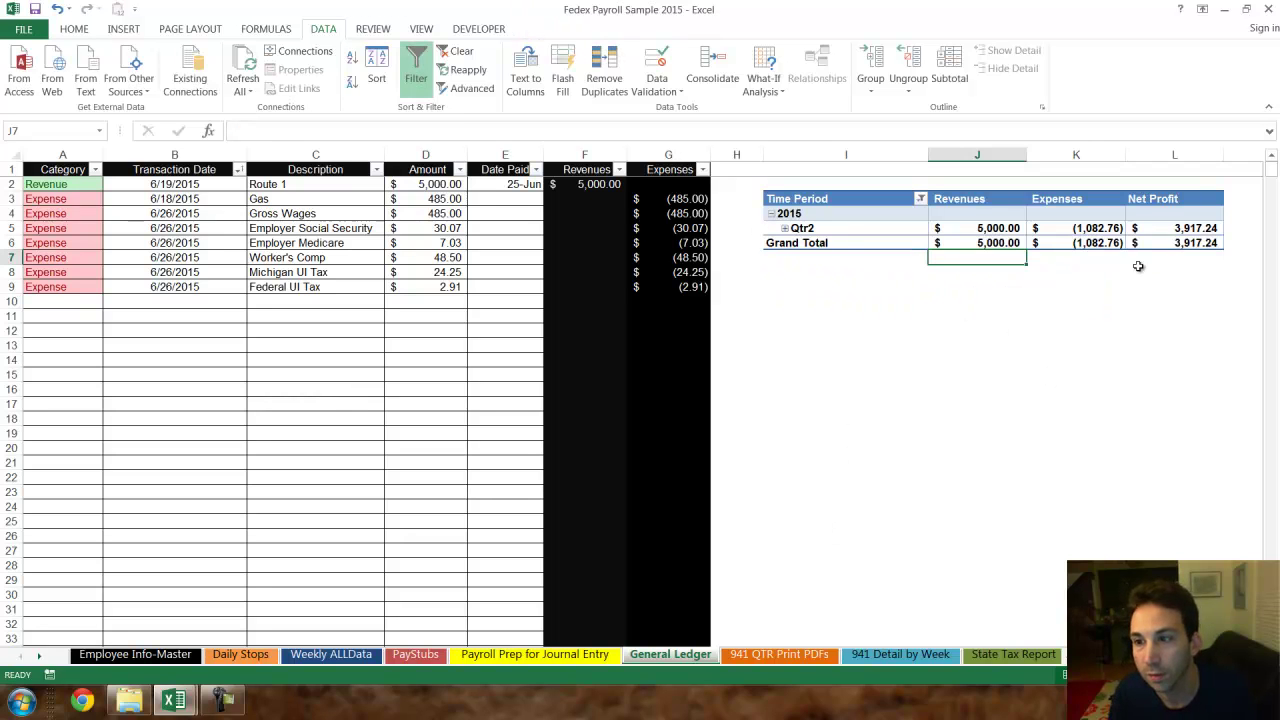
# - Expand Qtr2 and Jun, then collapse June's description rows to show 3,917.24 net profit
pyautogui.keyDown('ctrl'); pyautogui.scroll(1, 1111, 408); pyautogui.keyUp('ctrl')
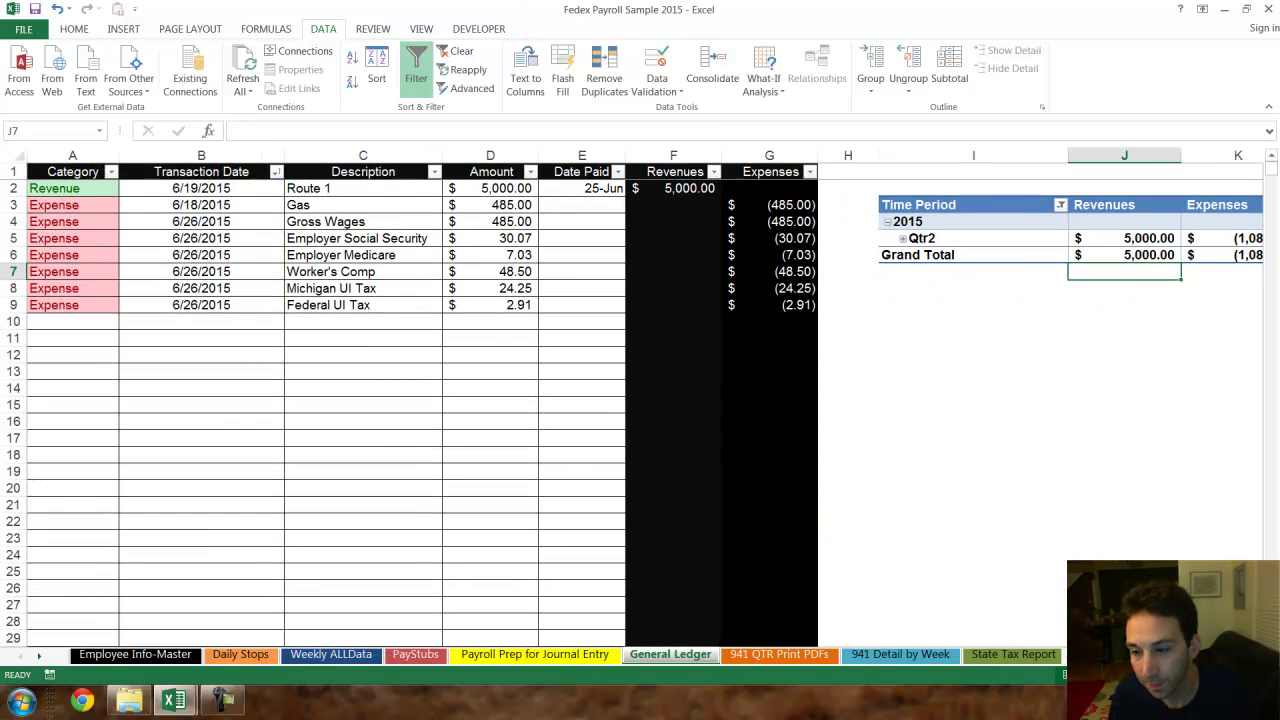
pyautogui.hscroll(3, 1024, 590)
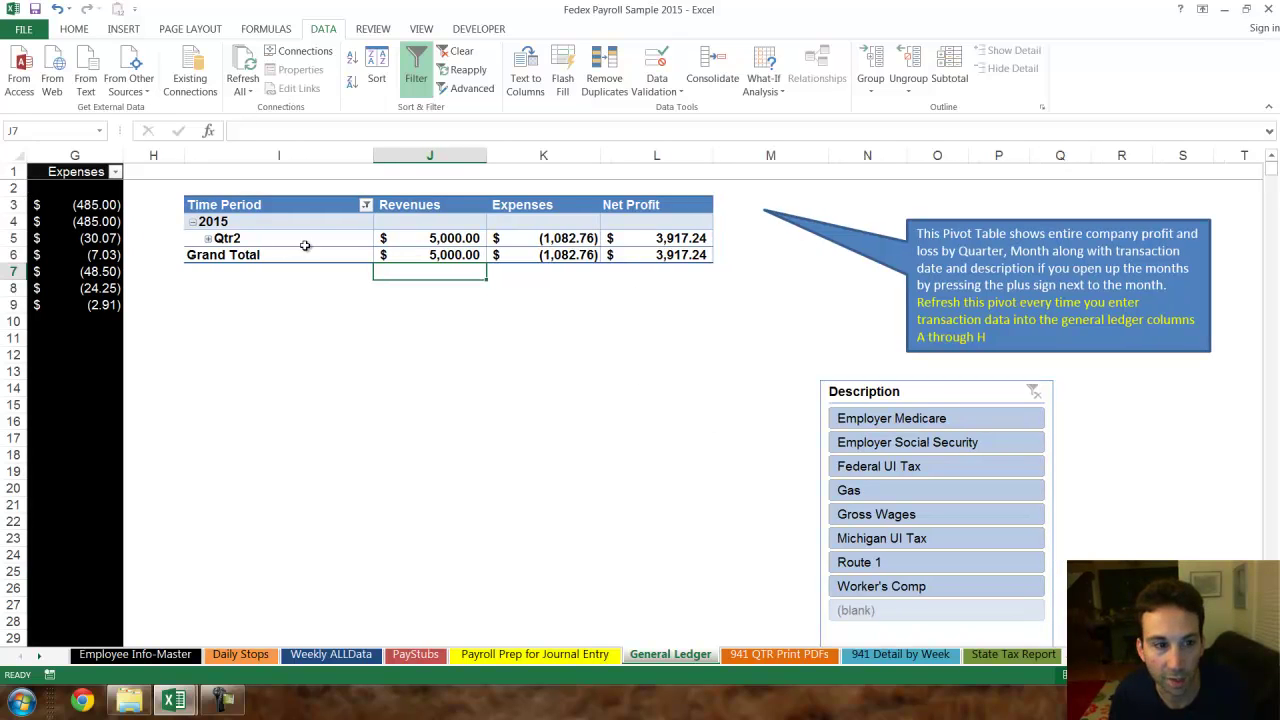
pyautogui.click(208, 241)
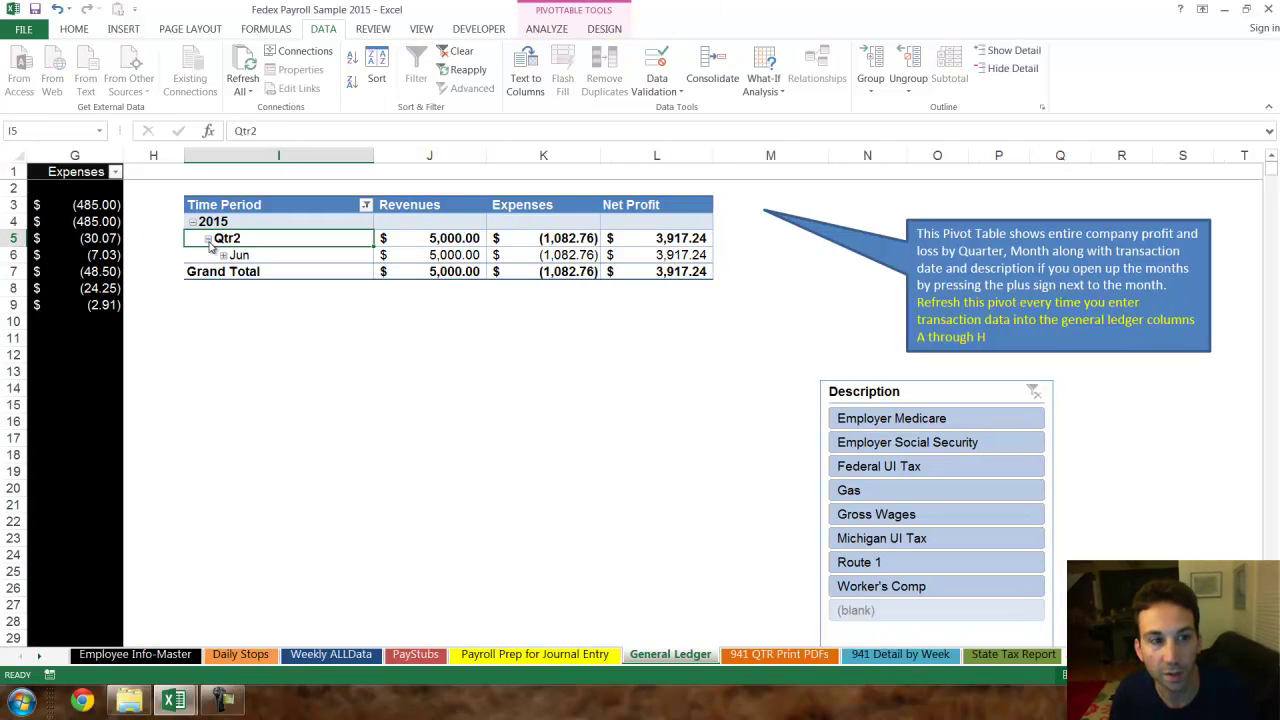
pyautogui.click(223, 255)
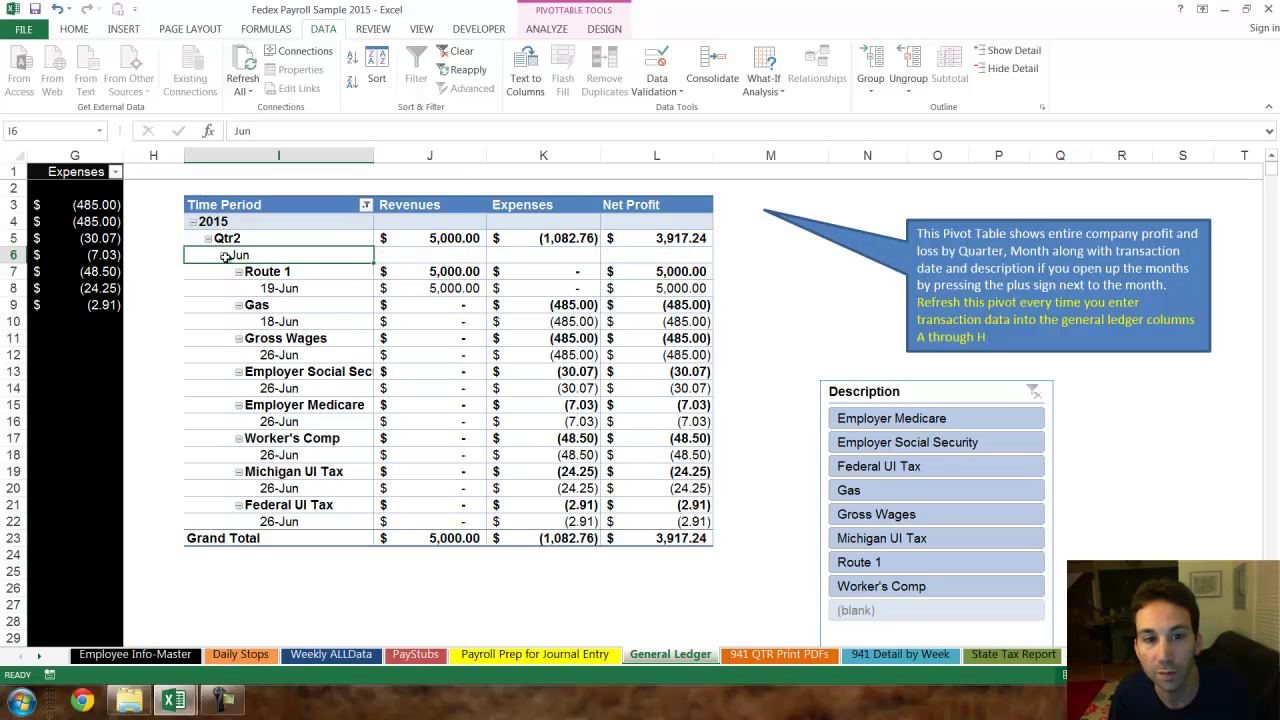
pyautogui.rightClick(300, 273)
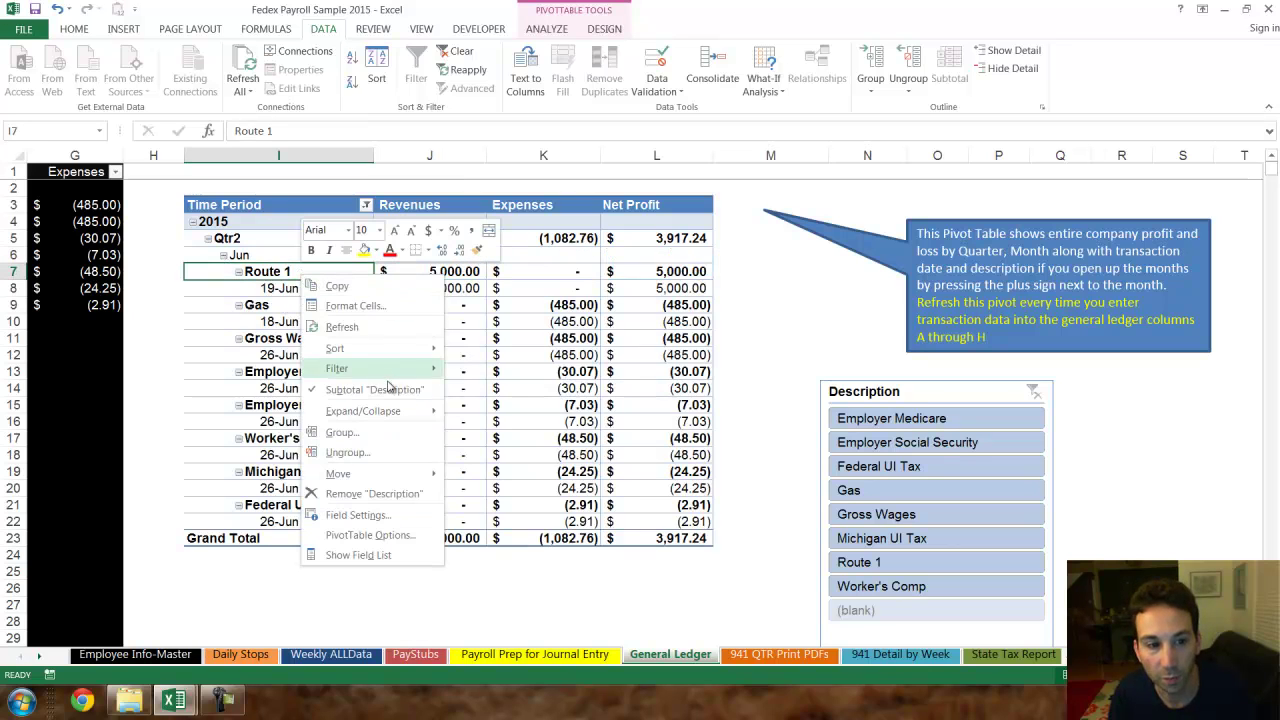
pyautogui.click(499, 480)
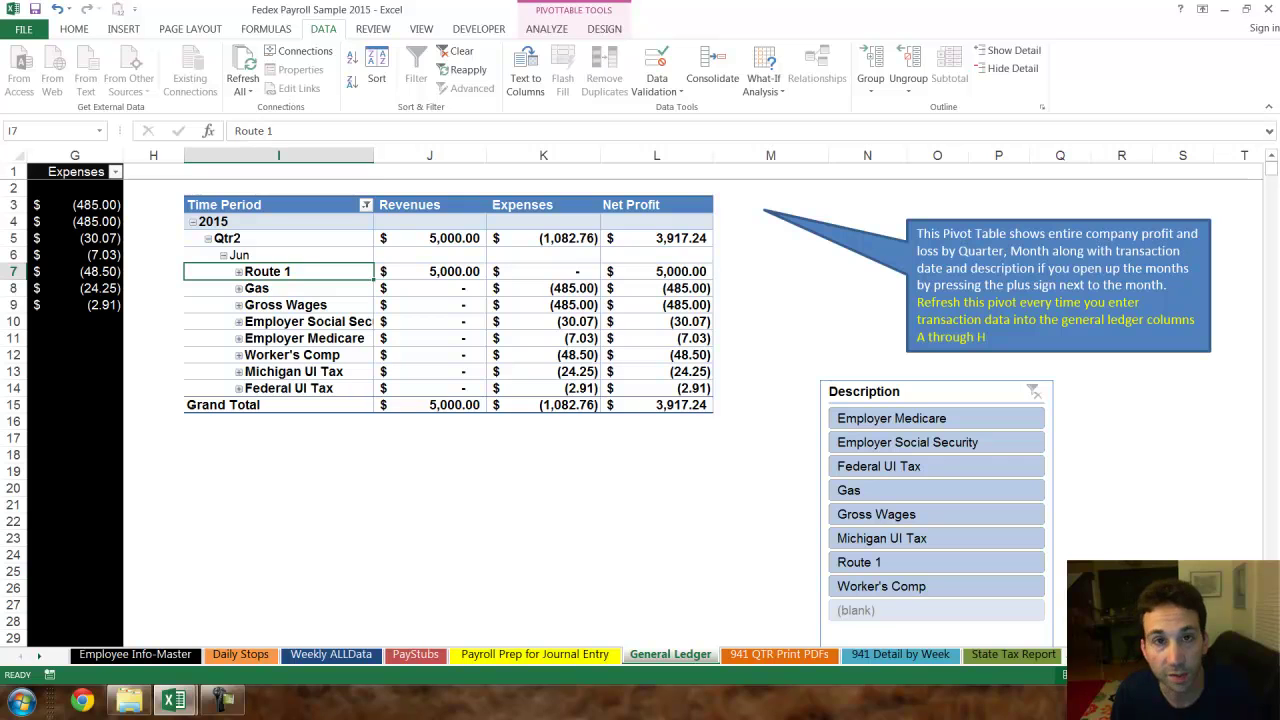
pyautogui.hscroll(-3, 640, 400)
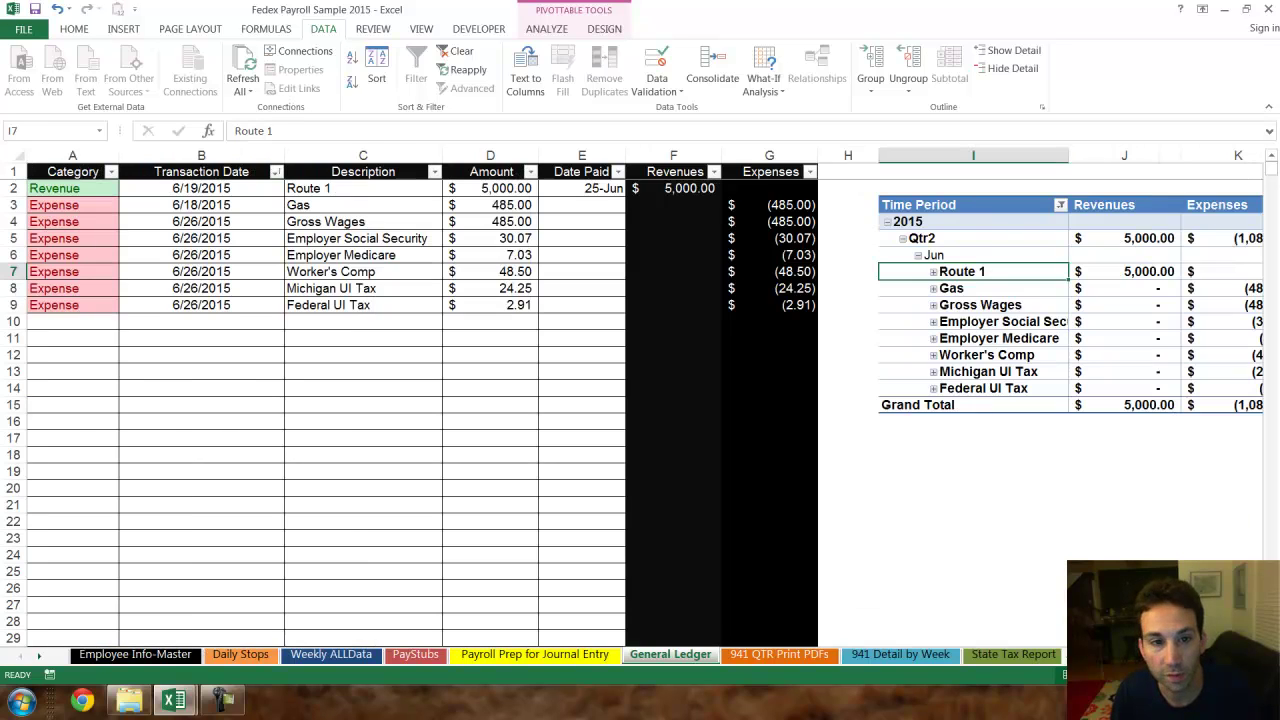
pyautogui.hscroll(5, 555, 253)
pyautogui.hscroll(-2, 555, 253)
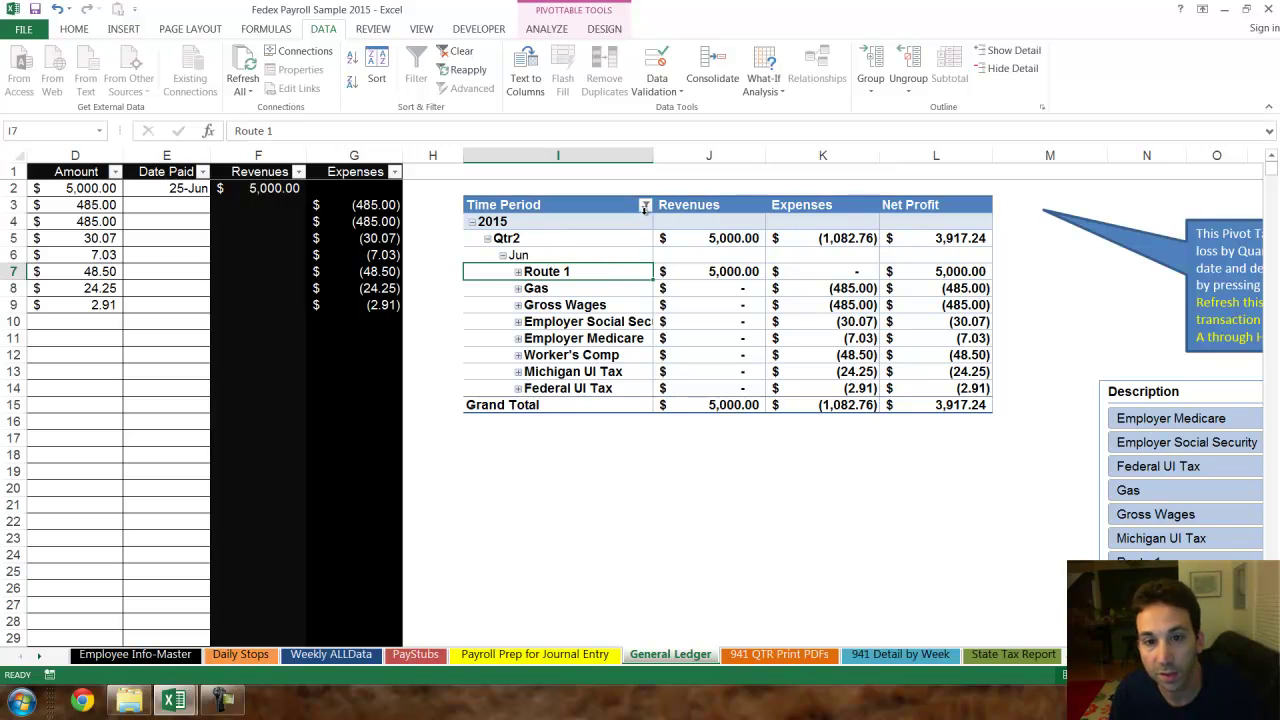
# - Open the Jun row's date Grouping dialog from the profit pivot and confirm it with OK
pyautogui.click(645, 206)
pyautogui.press('Escape')
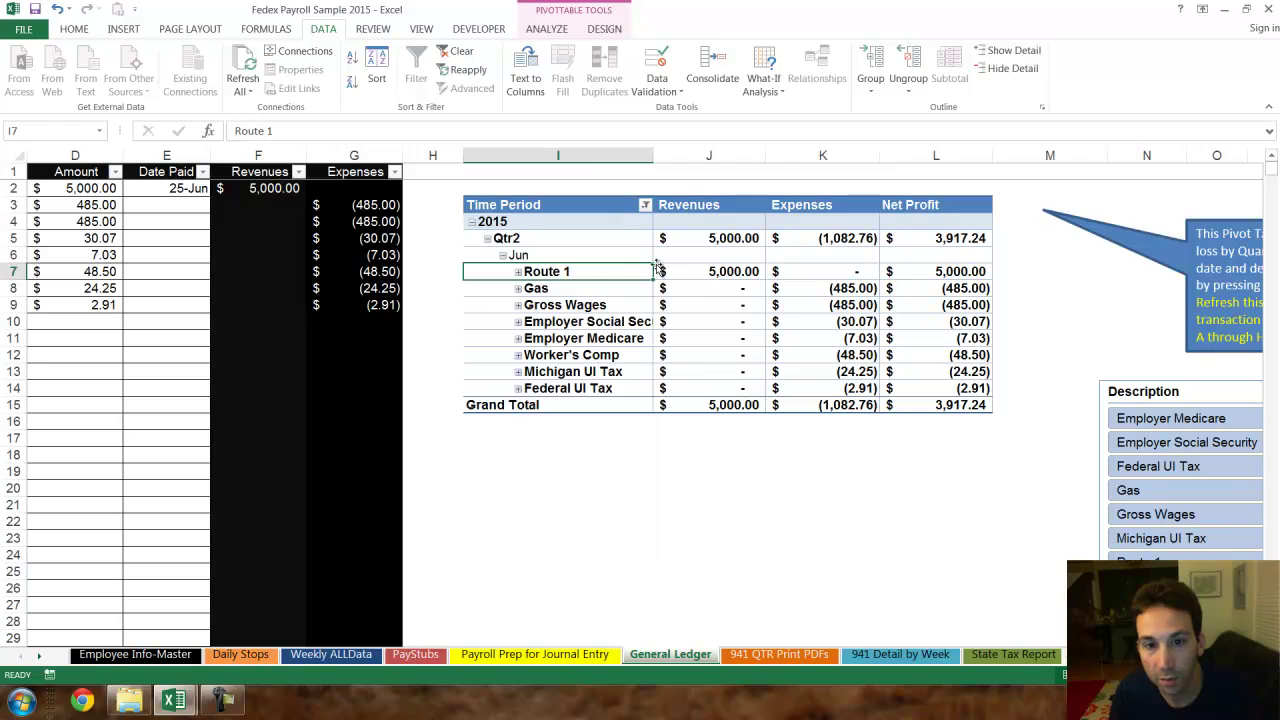
pyautogui.rightClick(613, 251)
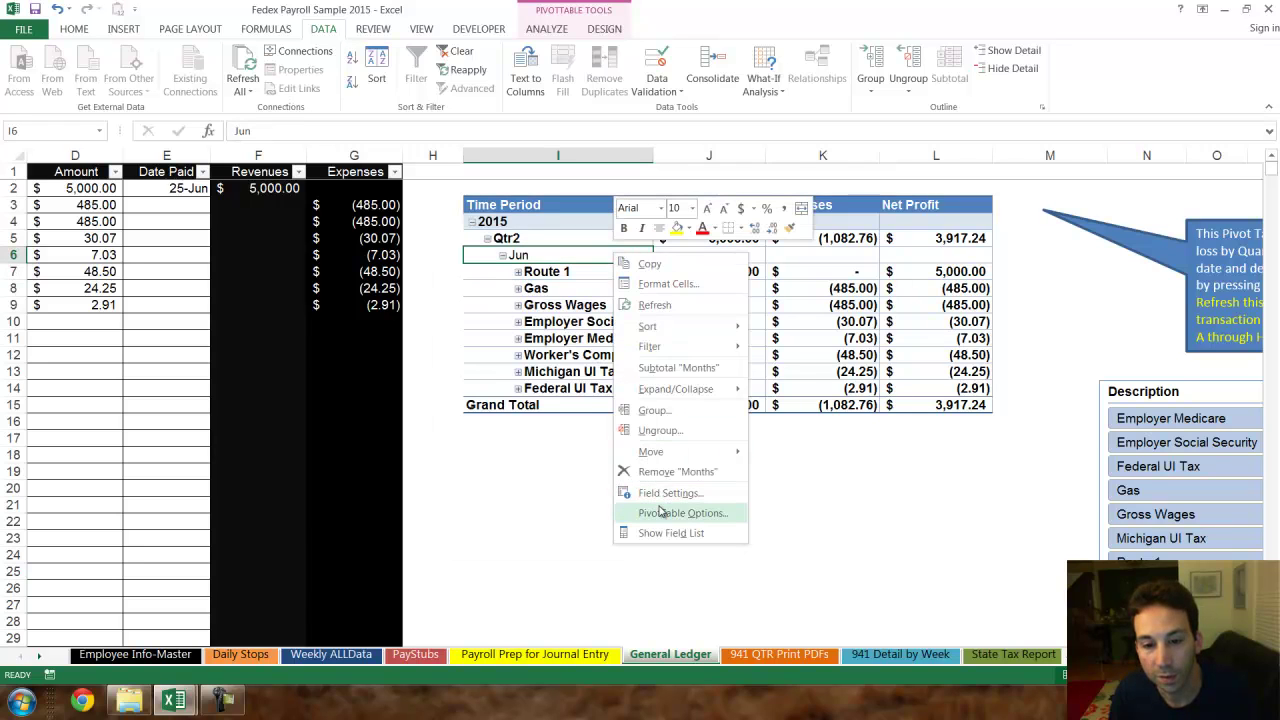
pyautogui.click(674, 411)
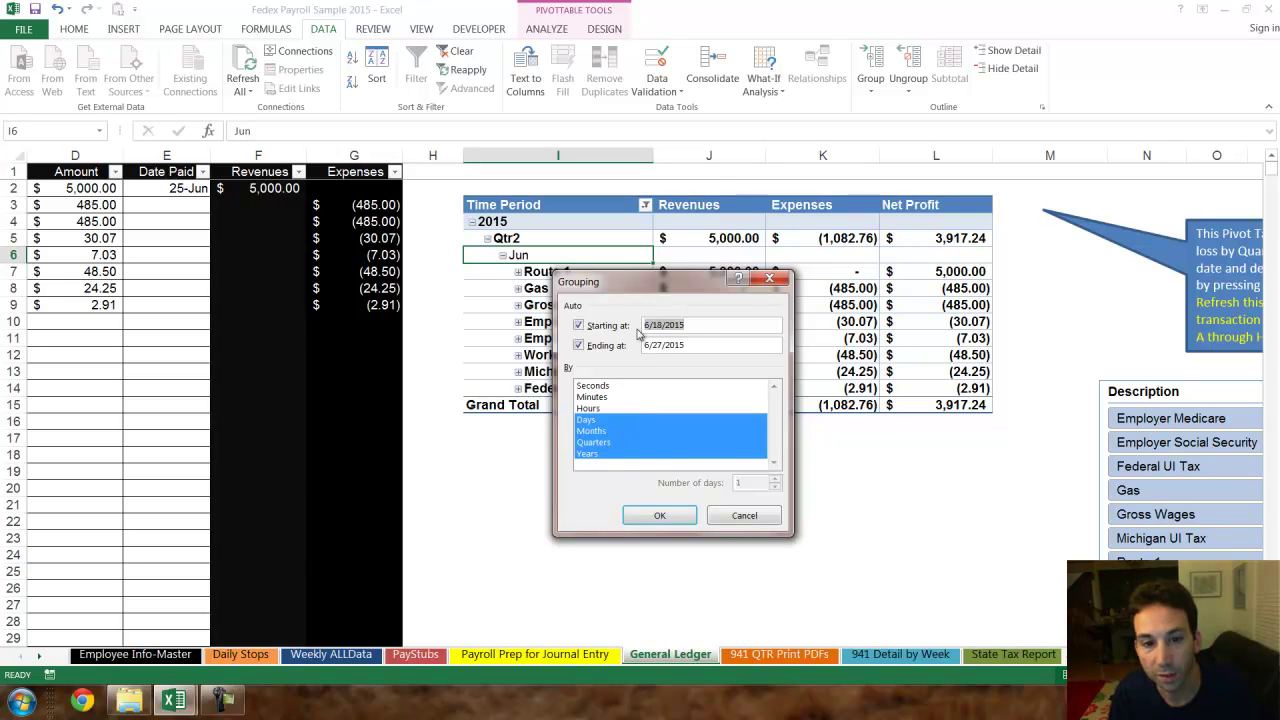
pyautogui.click(660, 515)
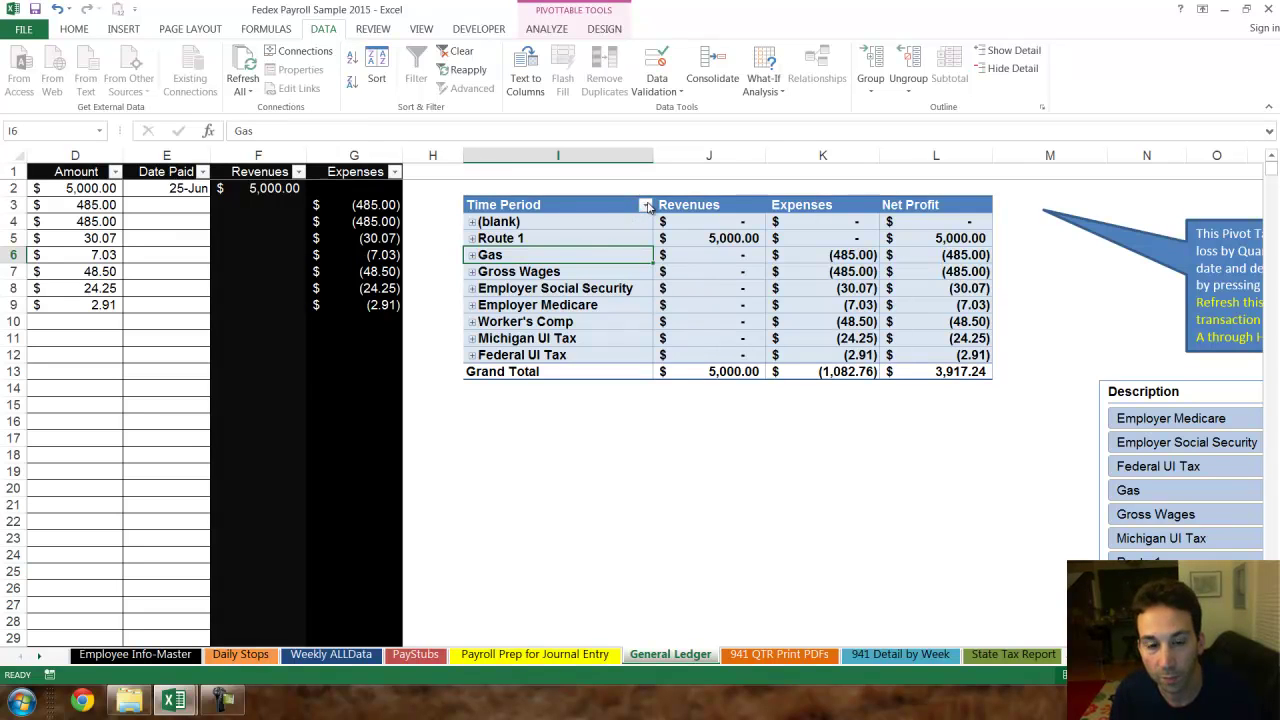
# - Undo the ungroup to restore the 2015 > Qtr2 > Jun date grouping
pyautogui.hotkey('ctrl', 'z')
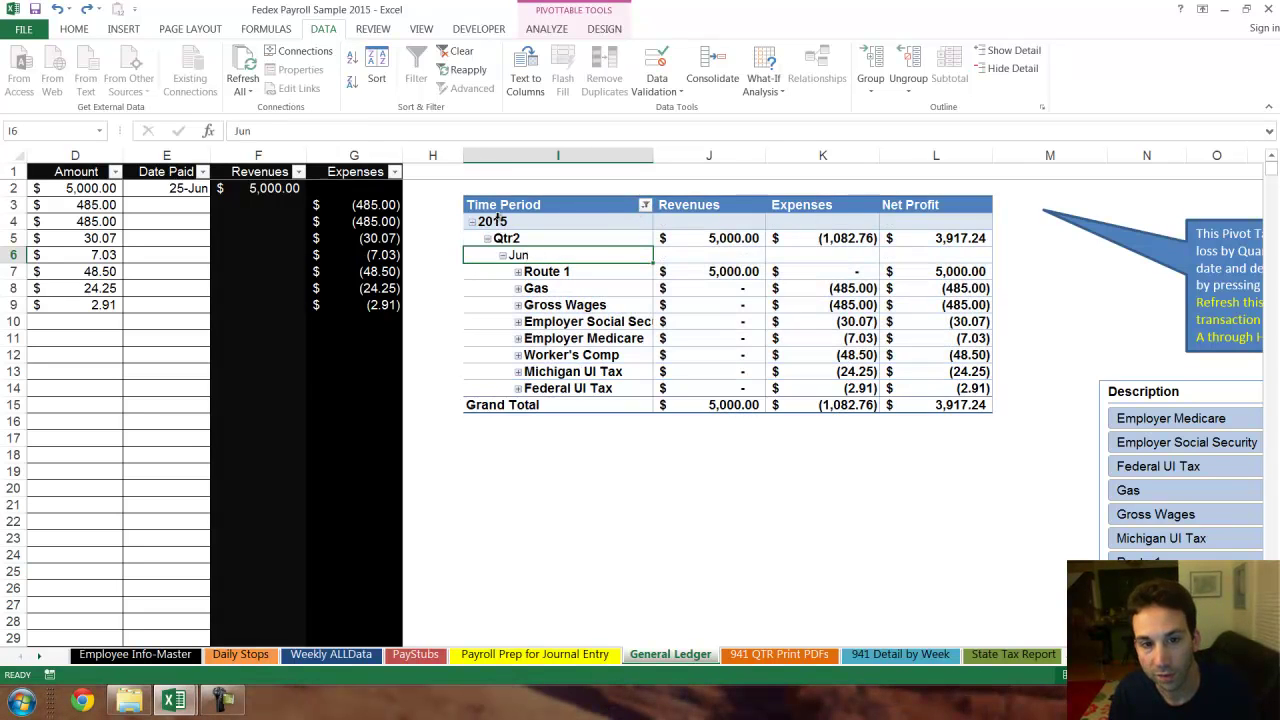
pyautogui.moveTo(500, 218); pyautogui.dragTo(530, 253)
pyautogui.click(760, 494)
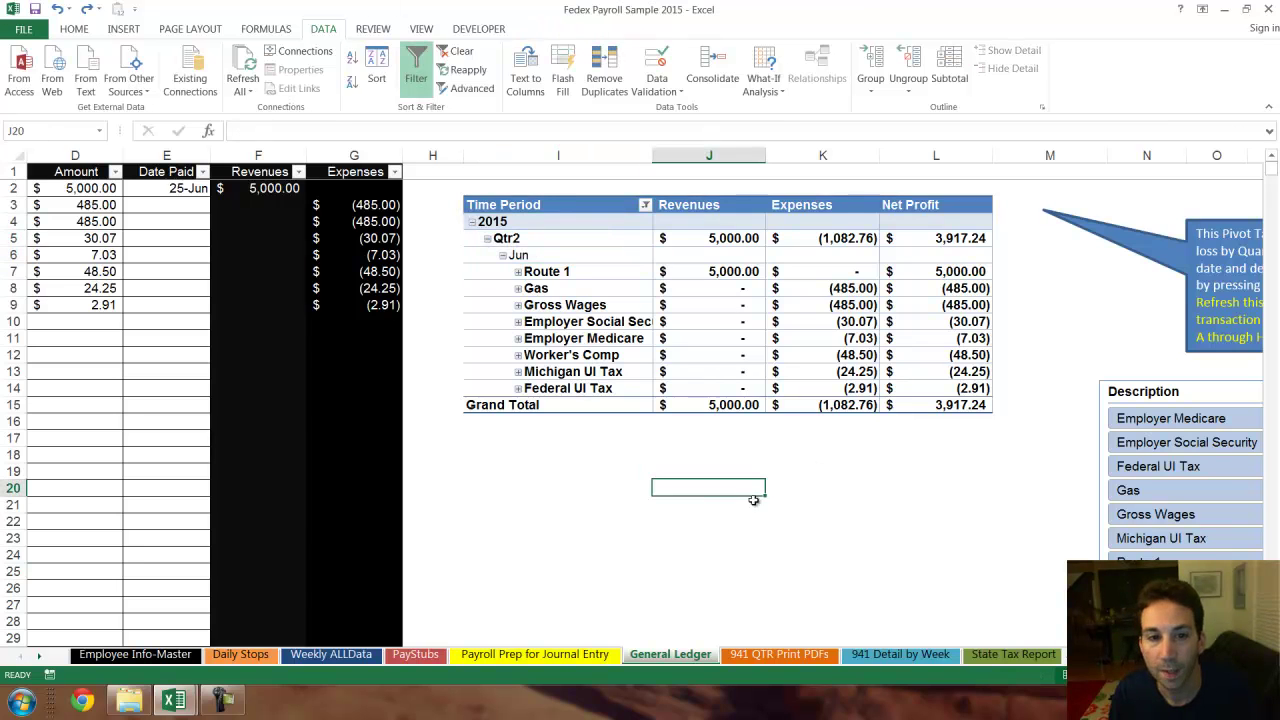
# - On the 941 QTR Print PDFs sheet, refresh the pivot and set the Qtr filter to (All)
pyautogui.click(728, 656)
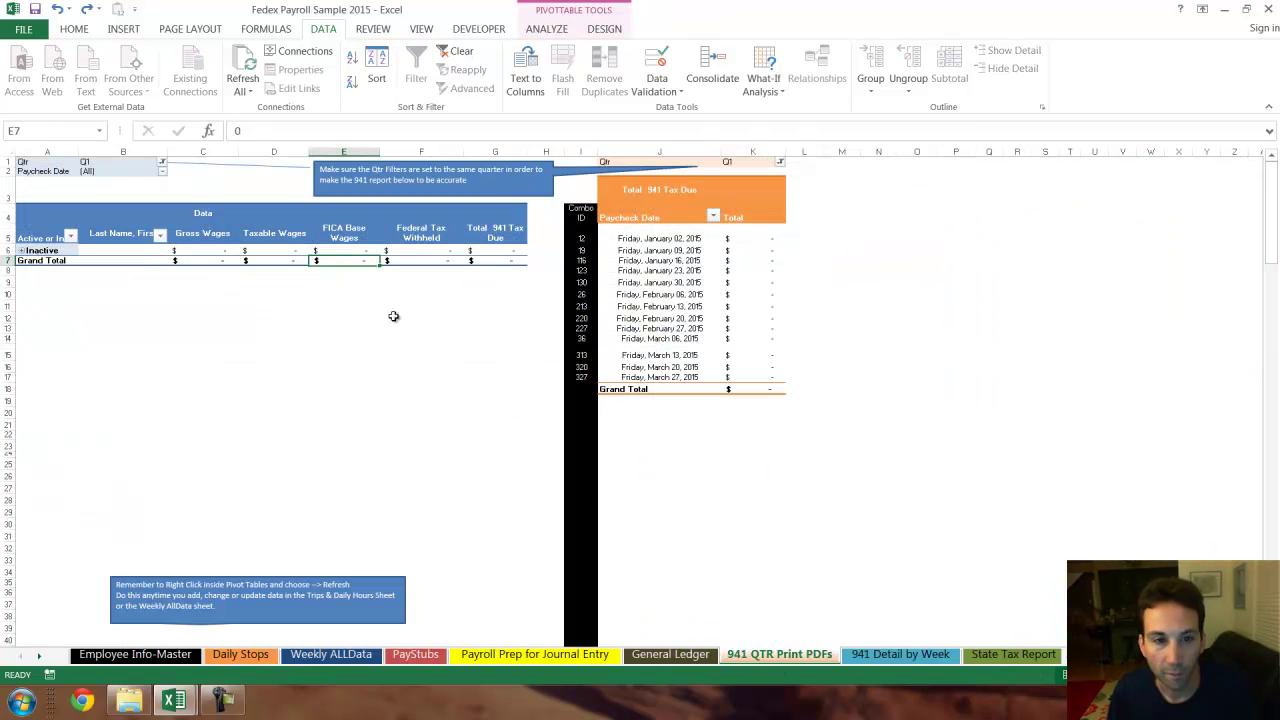
pyautogui.rightClick(316, 251)
pyautogui.click(360, 320)
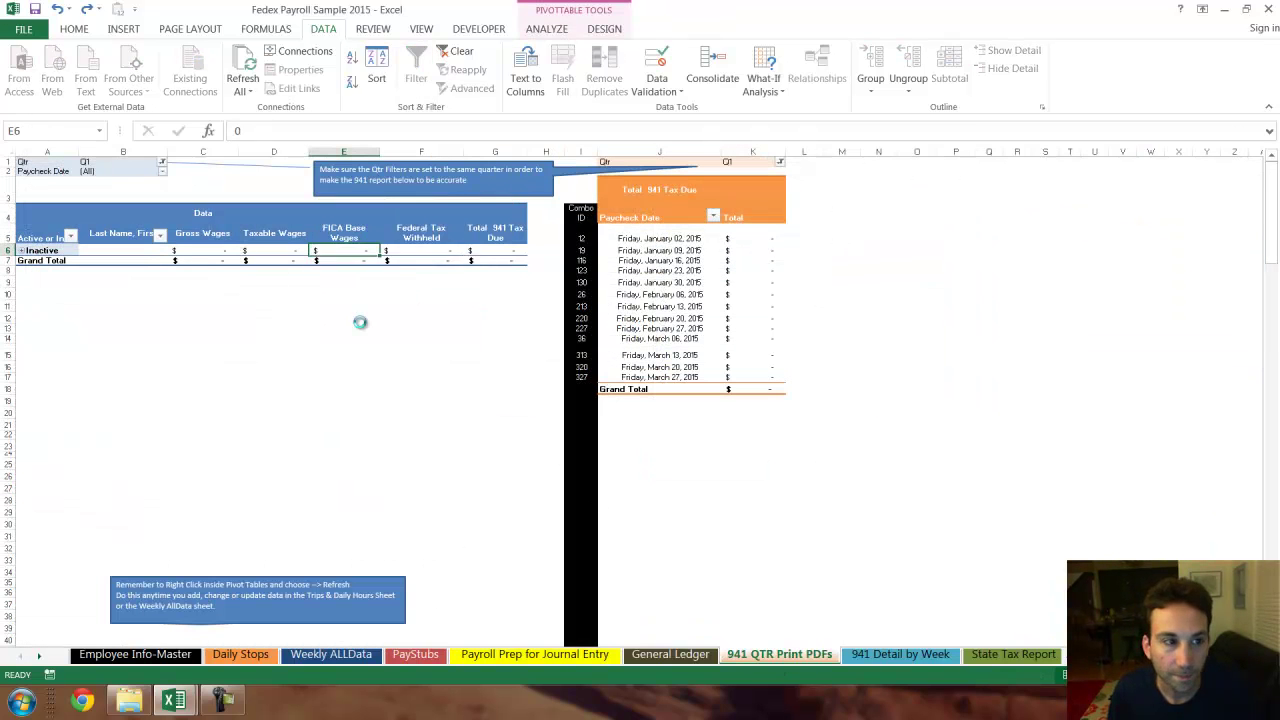
pyautogui.click(163, 162)
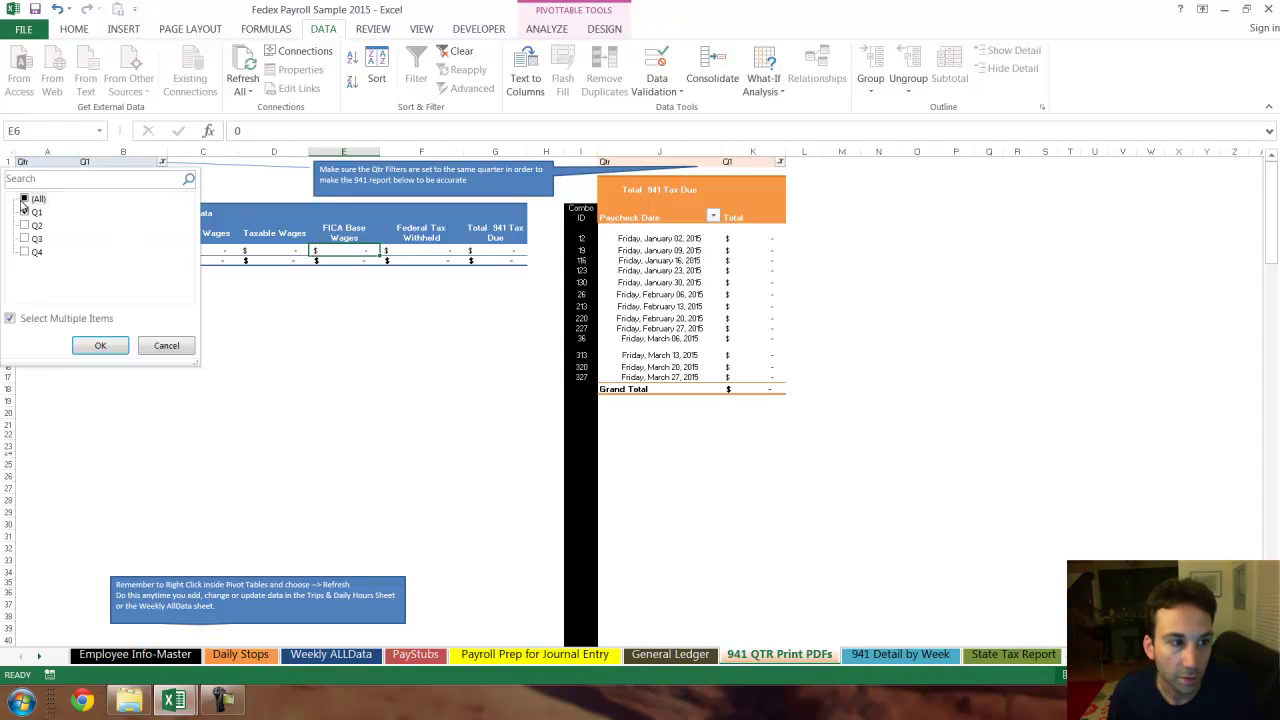
pyautogui.click(24, 200)
pyautogui.click(100, 345)
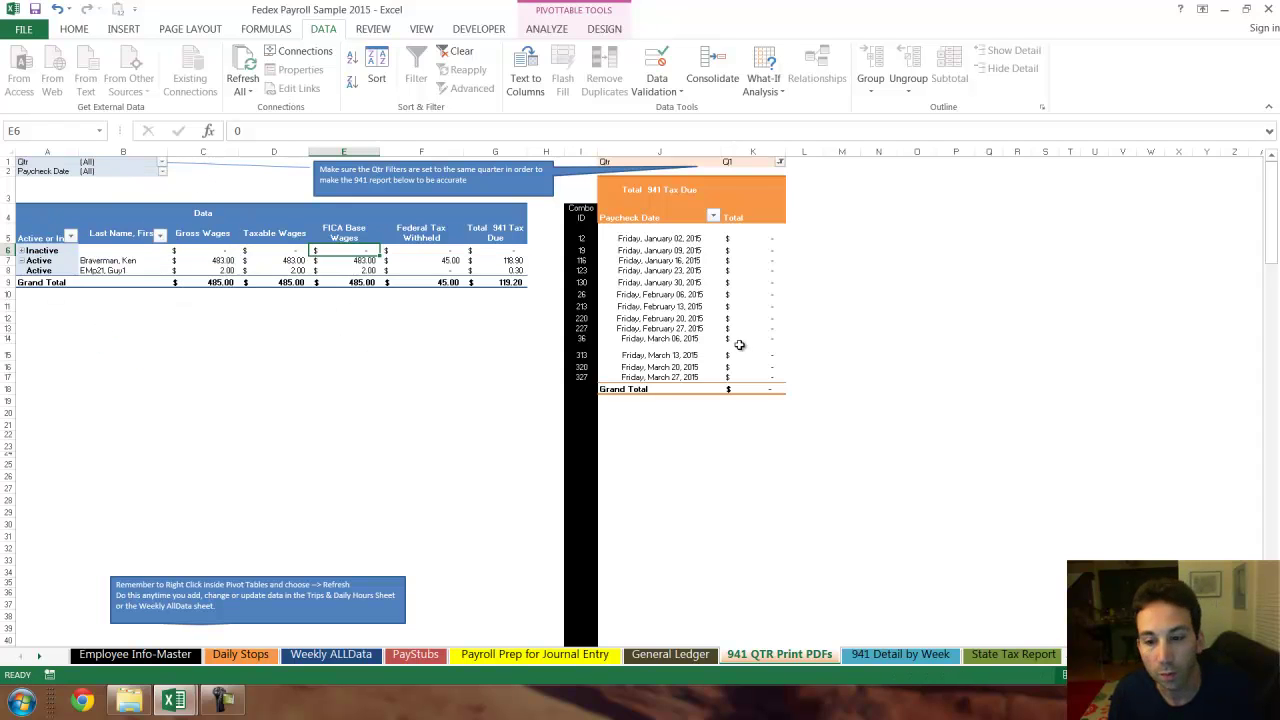
# - Scroll through the 2015 941 quarterly form to review the 485.00 wages
pyautogui.scroll(-5, 771, 366)
pyautogui.keyDown('ctrl'); pyautogui.scroll(-6, 771, 366); pyautogui.keyUp('ctrl')
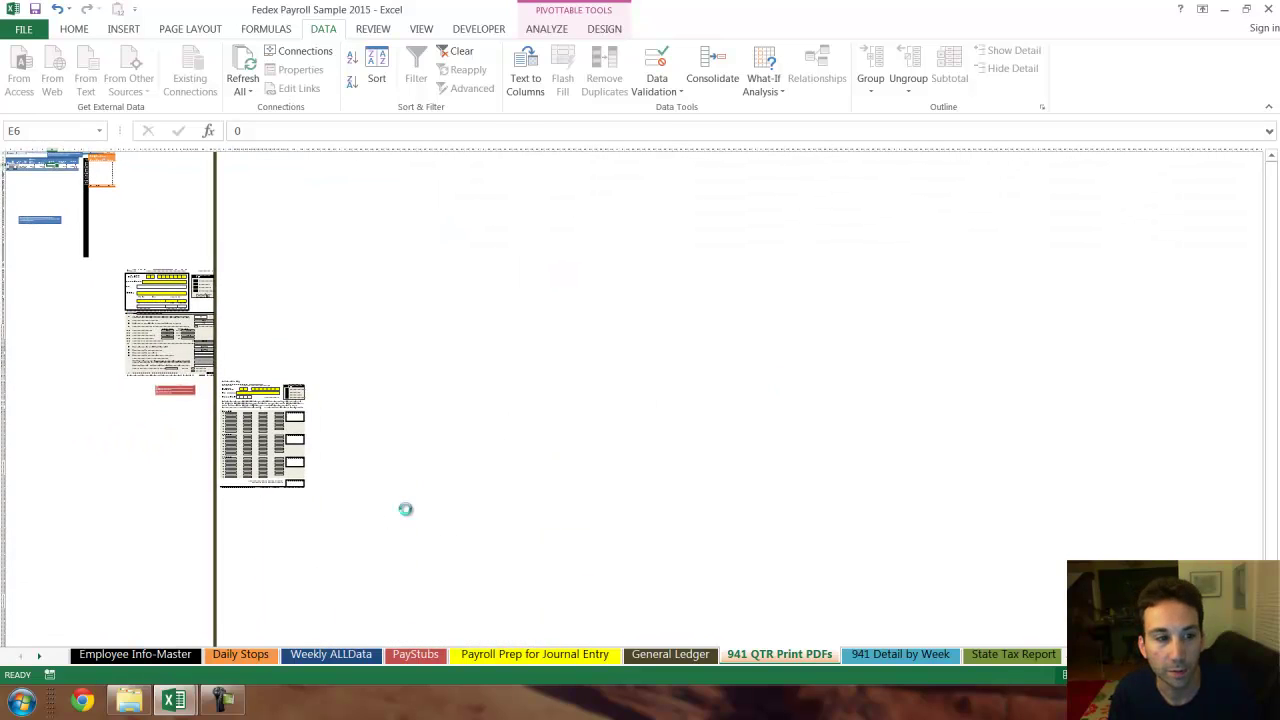
pyautogui.keyDown('ctrl'); pyautogui.scroll(4, 405, 509); pyautogui.keyUp('ctrl')
pyautogui.scroll(-3, 854, 488)
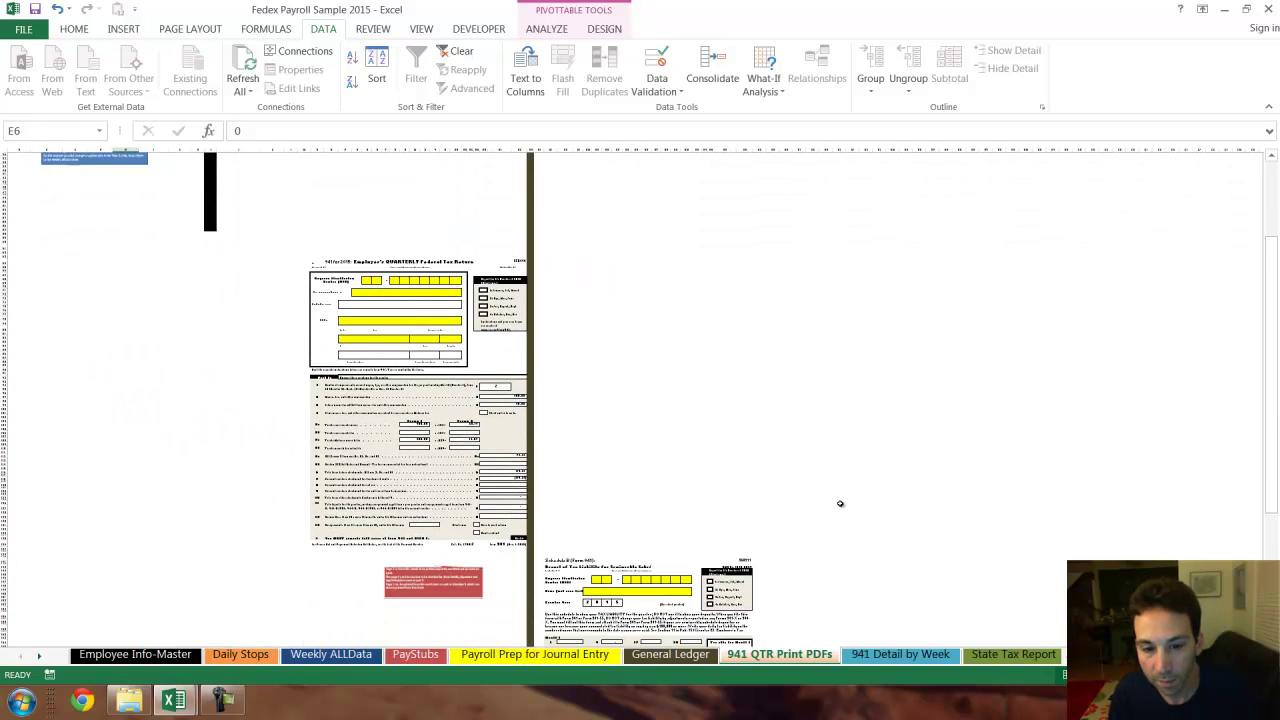
pyautogui.scroll(-1, 840, 503)
pyautogui.keyDown('ctrl'); pyautogui.scroll(4, 745, 408); pyautogui.keyUp('ctrl')
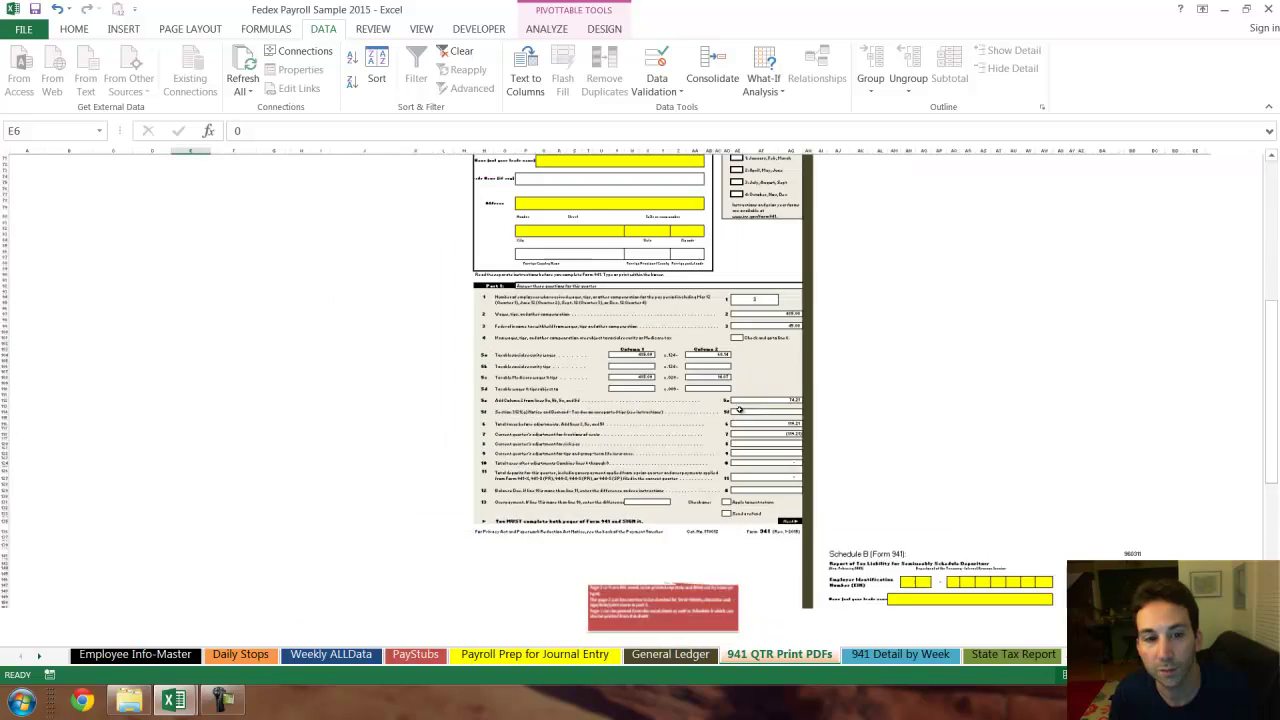
pyautogui.keyDown('ctrl'); pyautogui.scroll(3, 770, 298); pyautogui.keyUp('ctrl')
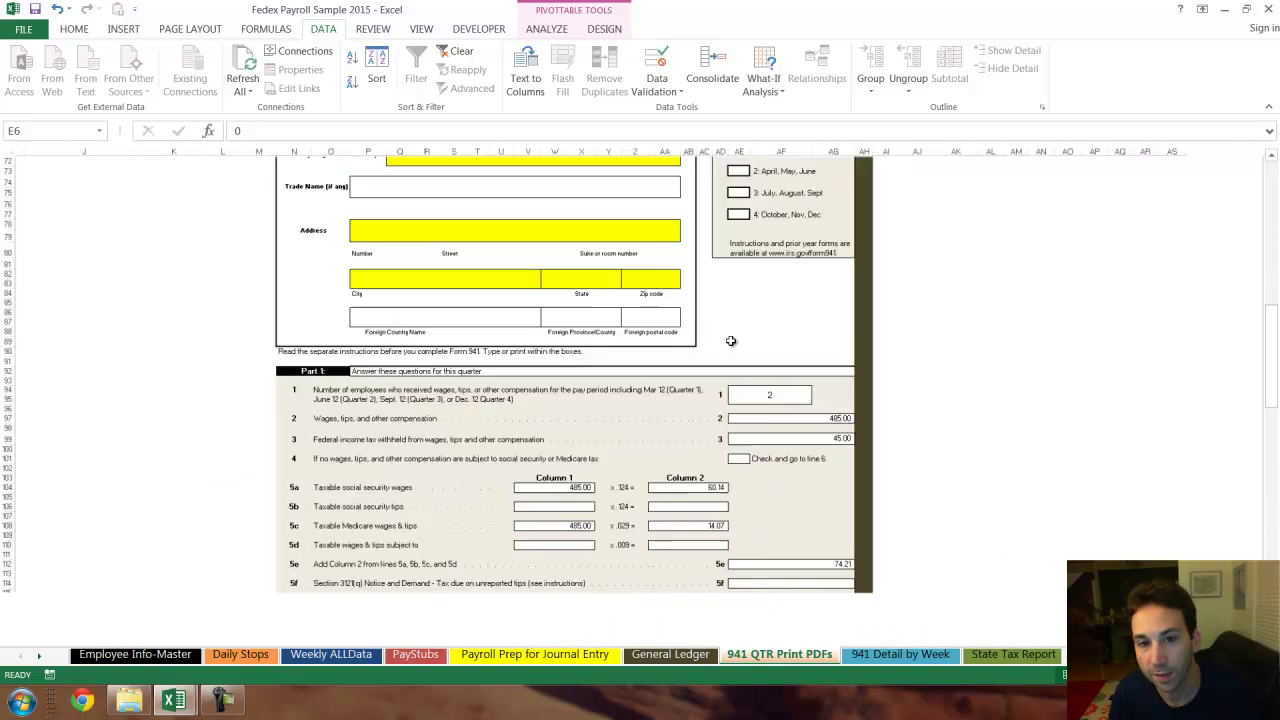
pyautogui.scroll(2, 762, 340)
pyautogui.scroll(-2, 759, 351)
pyautogui.scroll(-6, 759, 351)
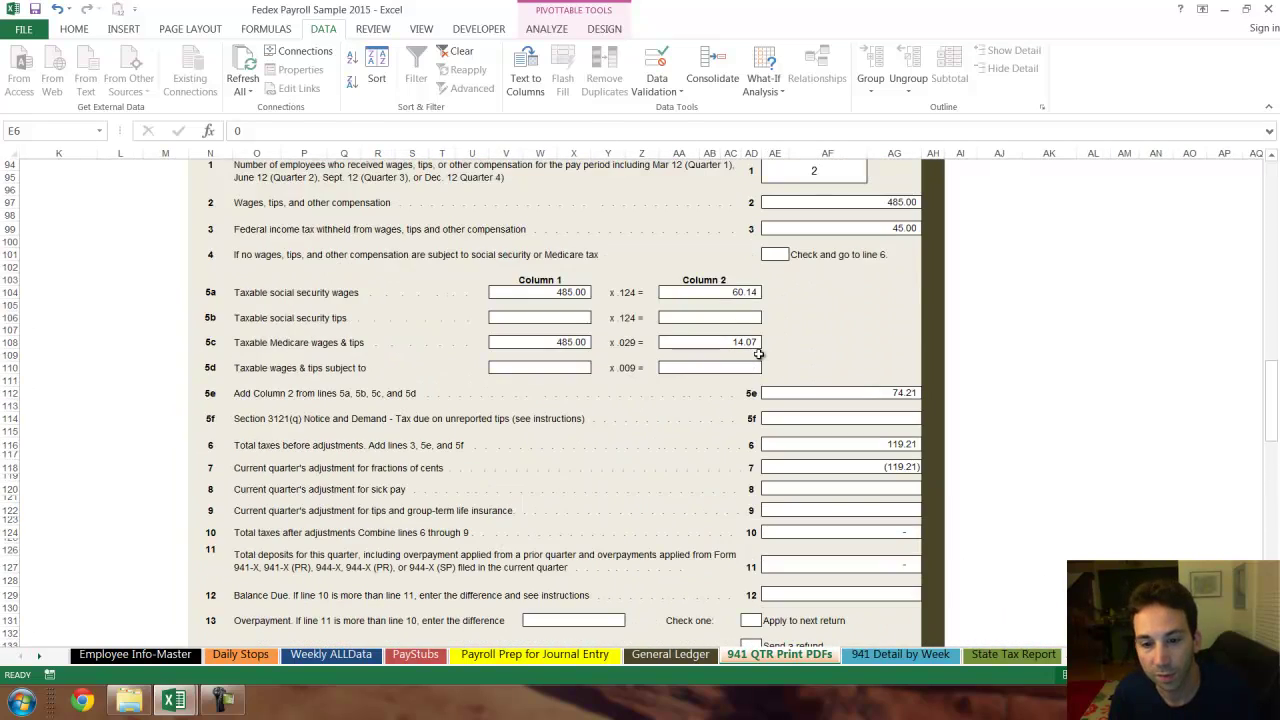
pyautogui.scroll(-5, 760, 400)
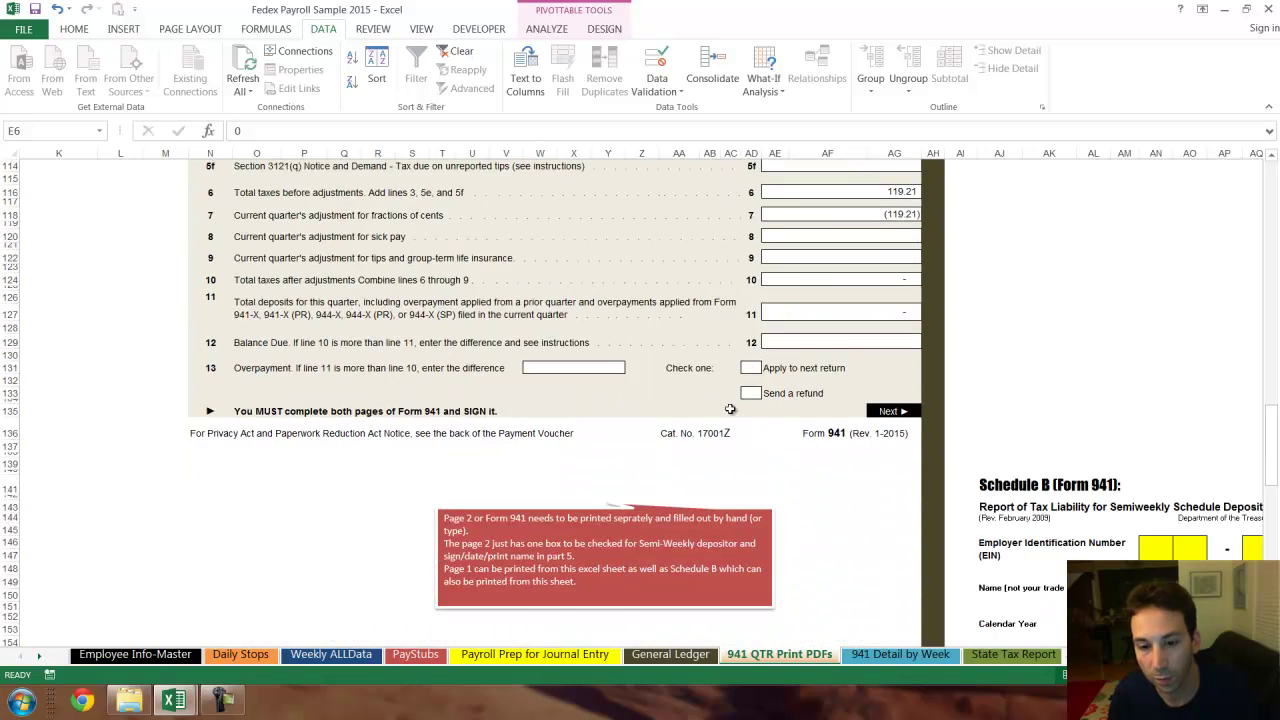
pyautogui.scroll(11, 649, 386)
pyautogui.scroll(3, 560, 440)
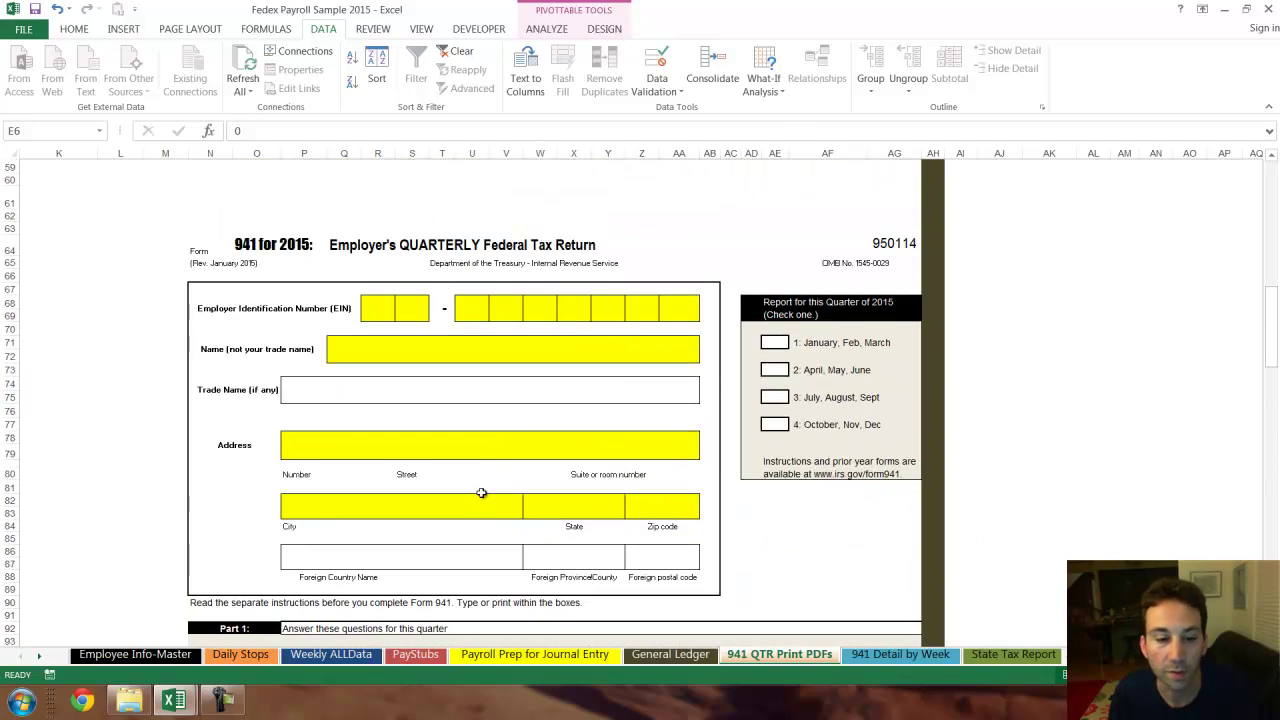
# - On the 941 Detail by Week sheet, select the Total 941 Tax Due column
pyautogui.click(900, 654)
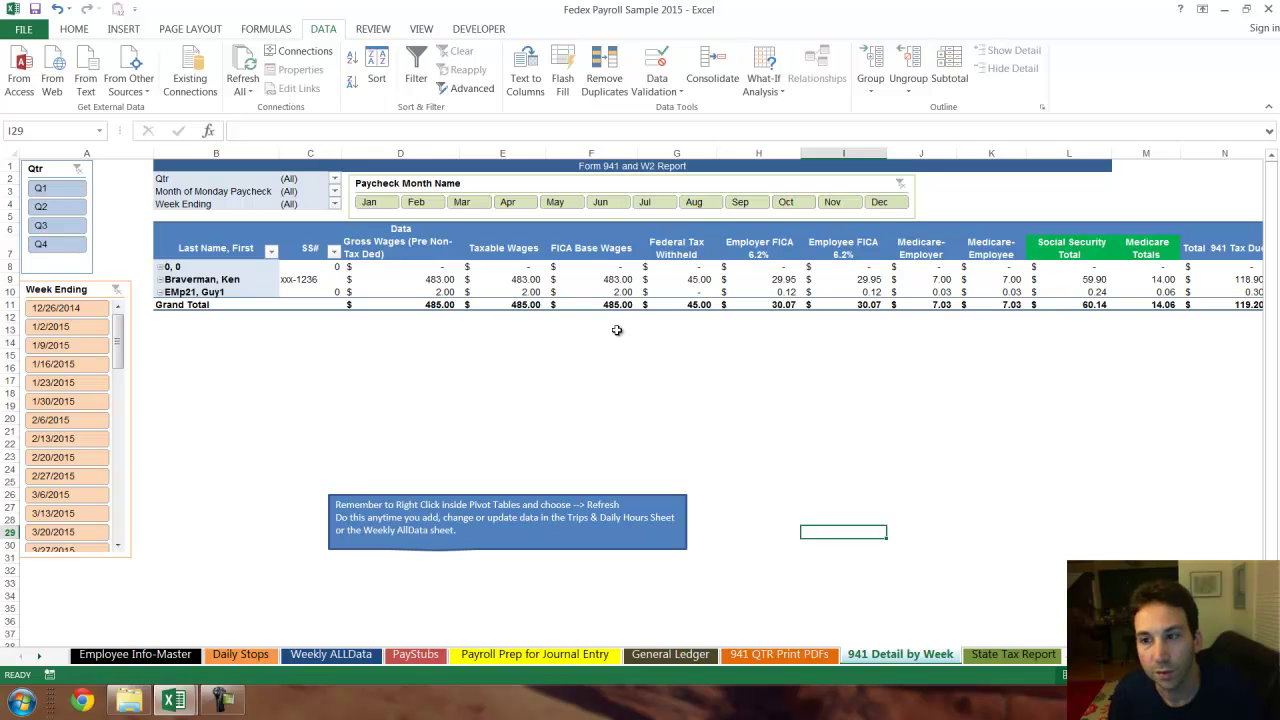
pyautogui.keyDown('ctrl'); pyautogui.scroll(-2, 567, 342); pyautogui.keyUp('ctrl')
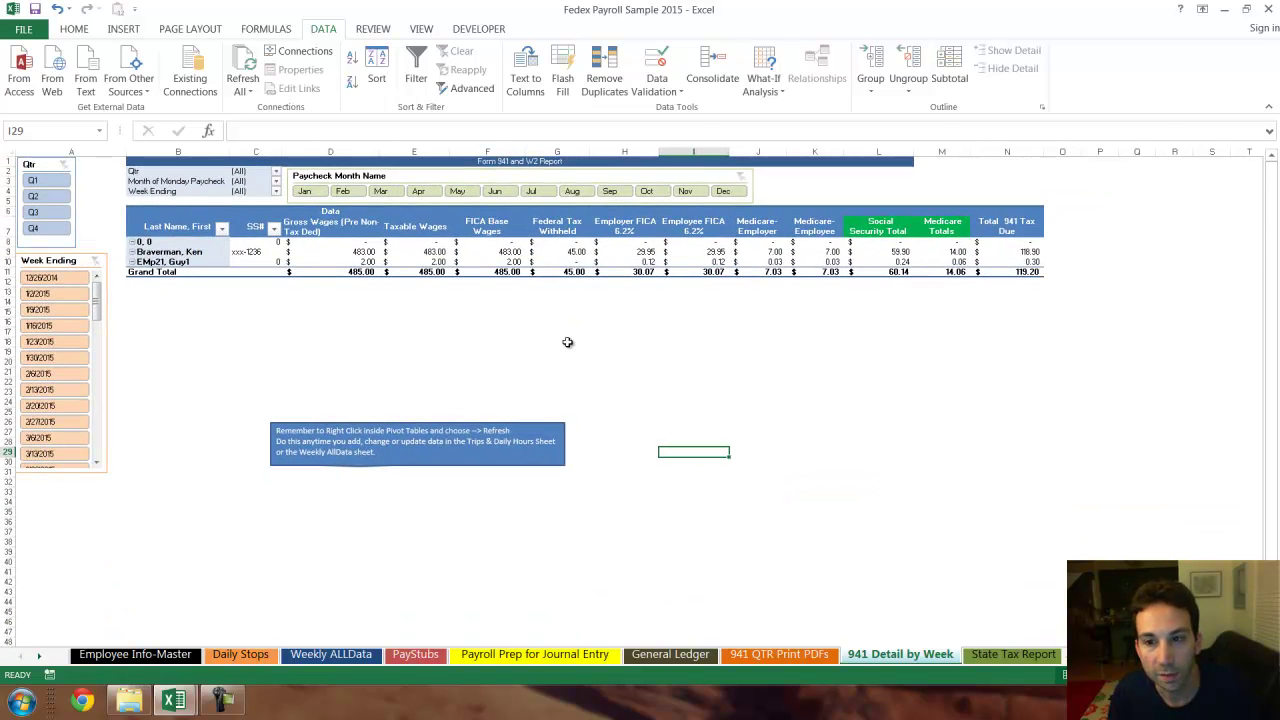
pyautogui.click(1007, 151)
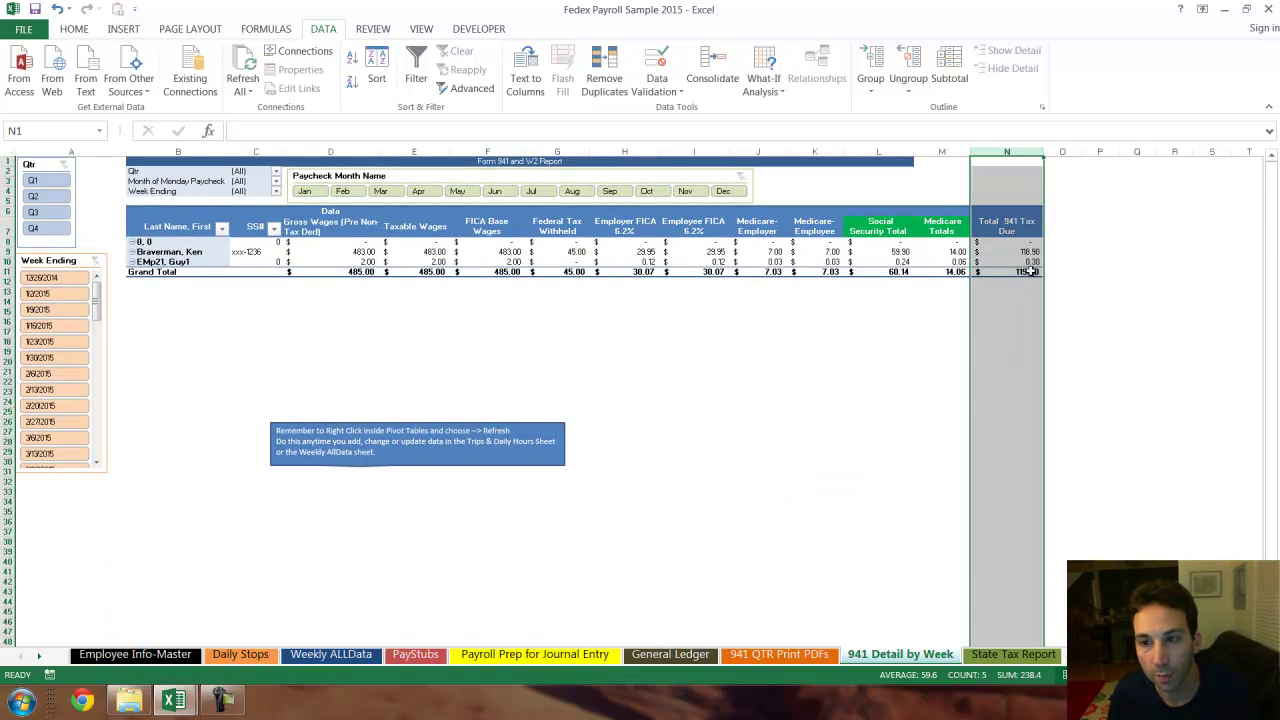
pyautogui.scroll(4, 928, 445)
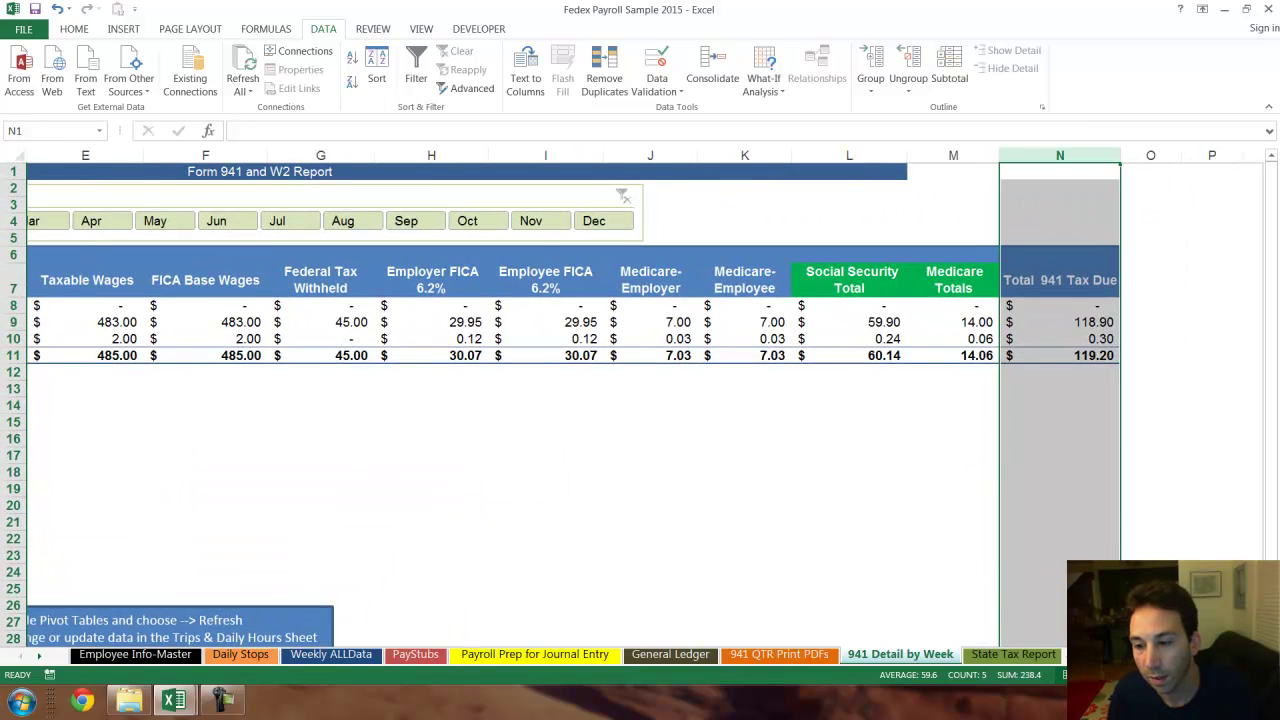
pyautogui.hscroll(-3, 647, 228)
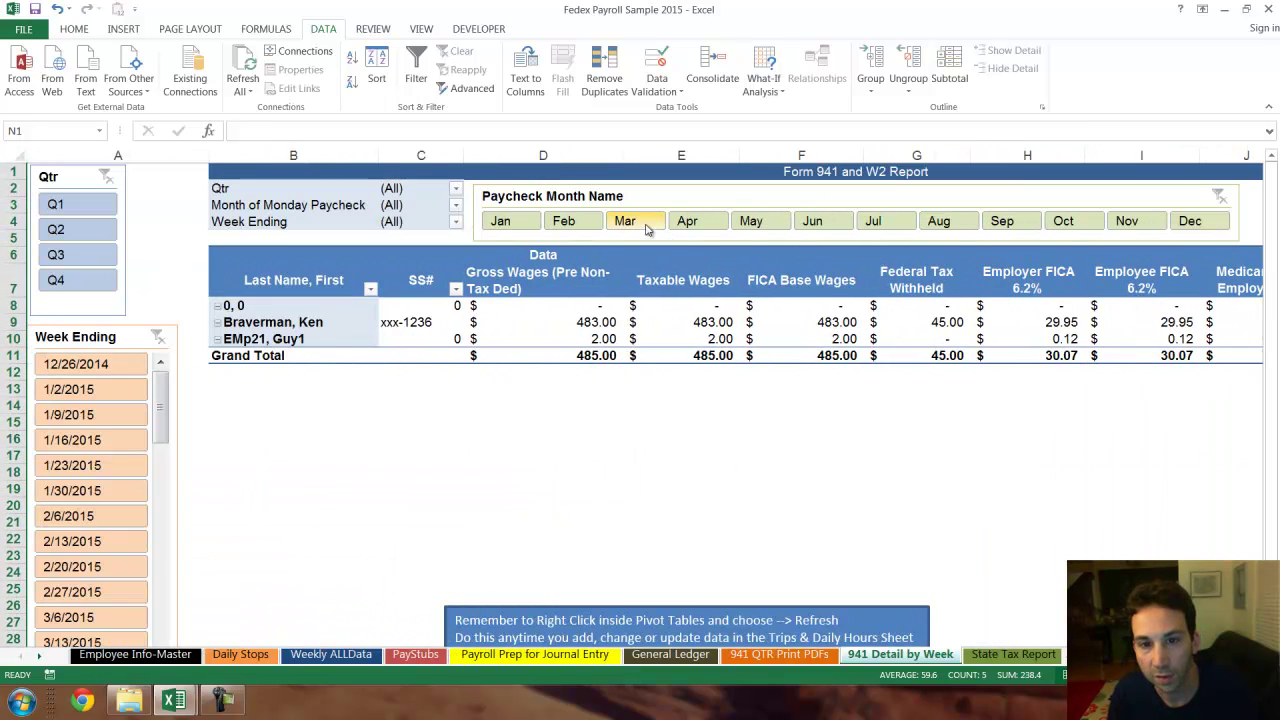
# - Step the Paycheck Month Name slicer through Apr, May, Jun, ending on Jul
pyautogui.click(687, 221)
pyautogui.click(751, 221)
pyautogui.click(812, 221)
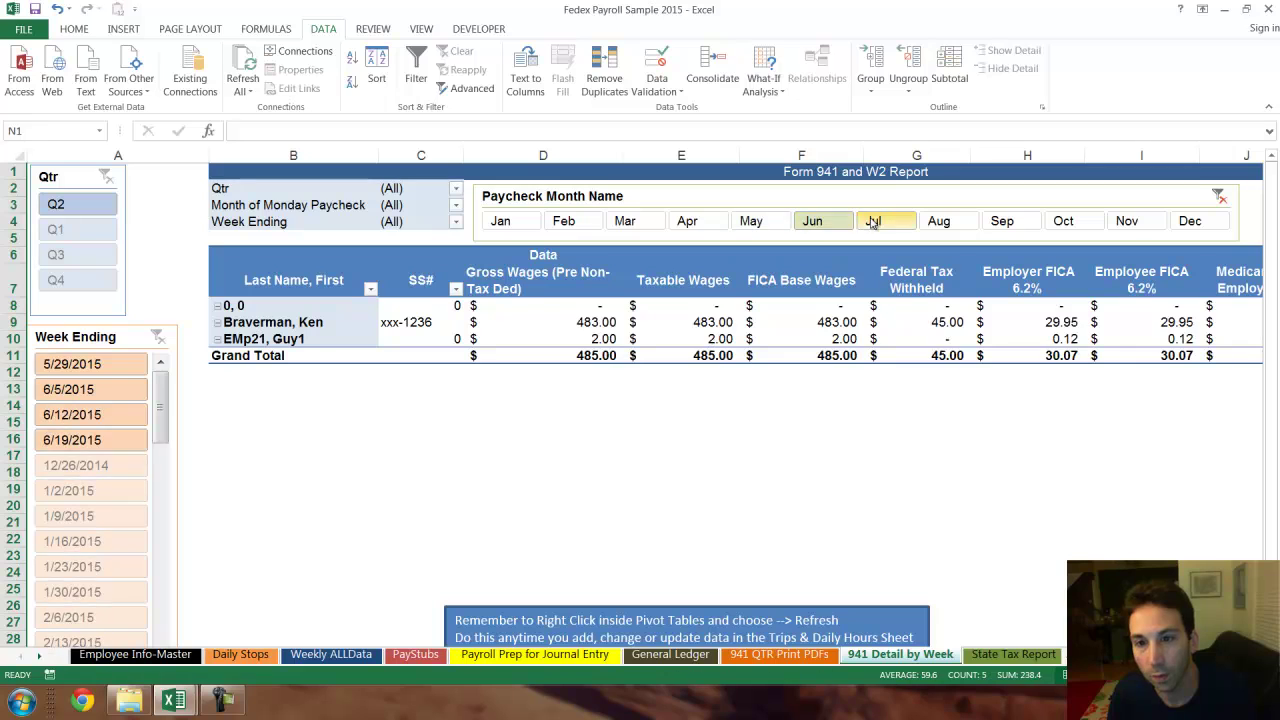
pyautogui.click(873, 222)
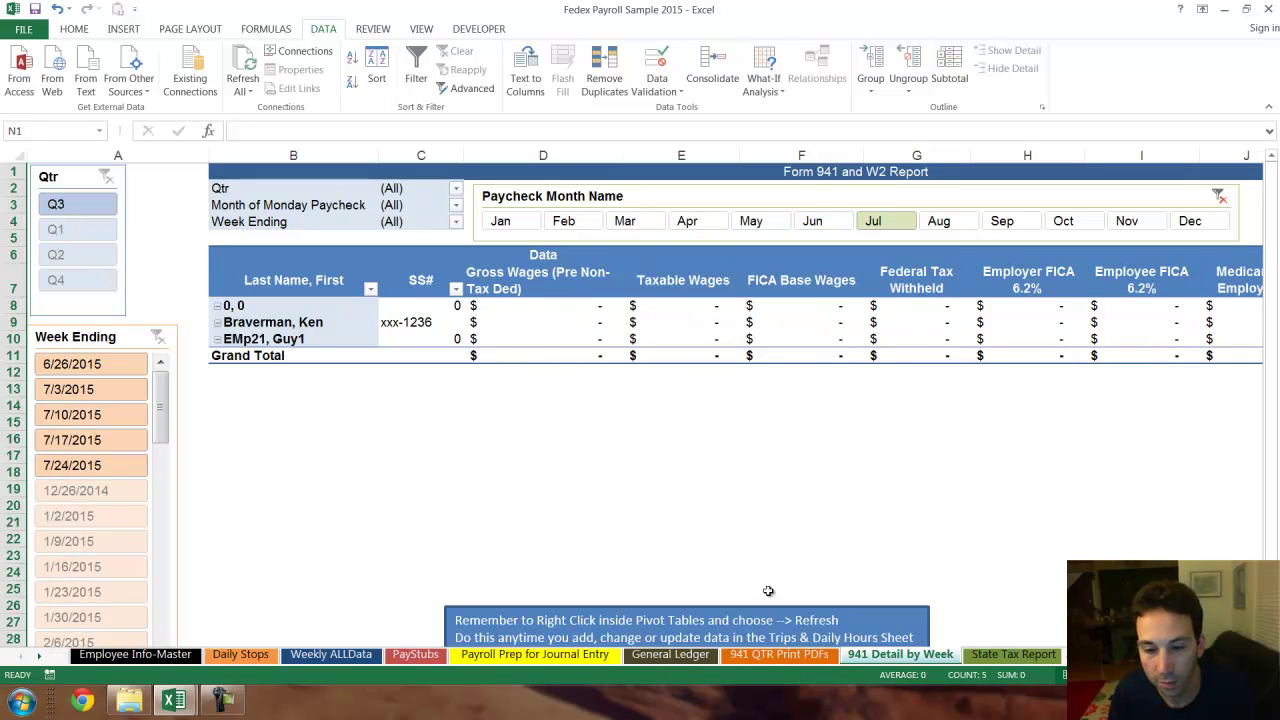
# - On the State Tax Report, collapse both MI employees' weekly rows to their totals
pyautogui.click(1012, 654)
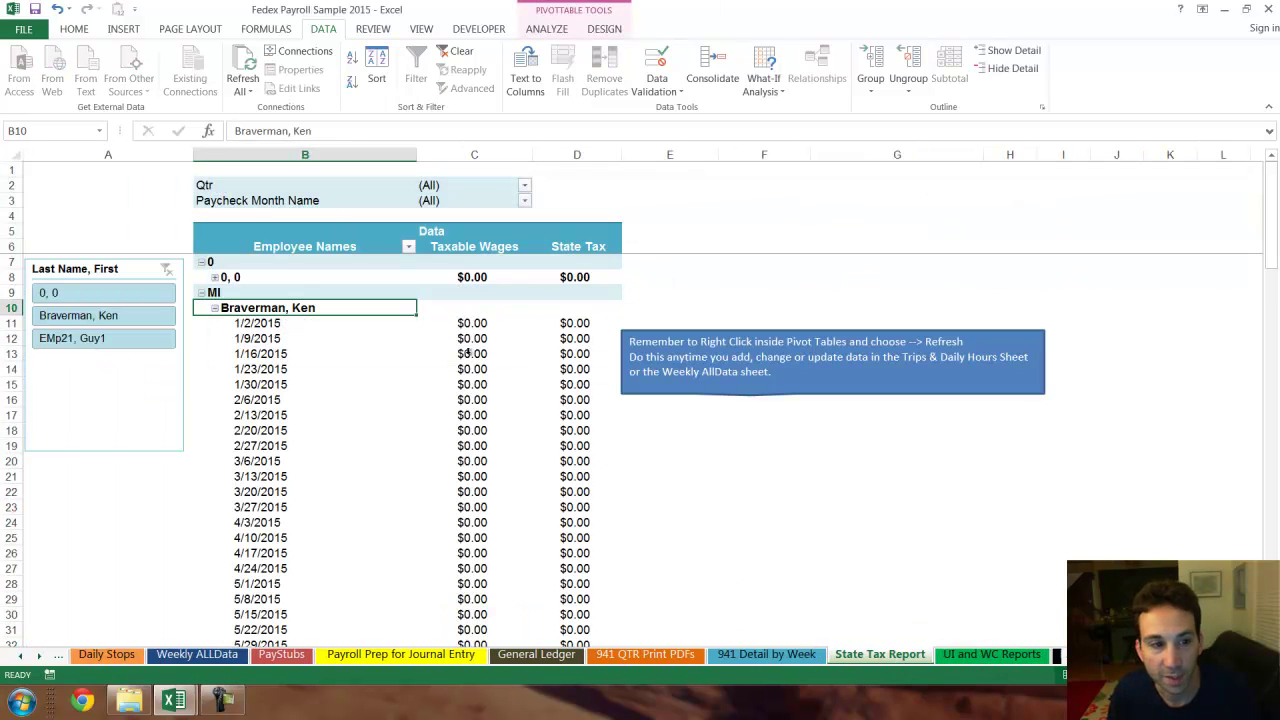
pyautogui.click(213, 308)
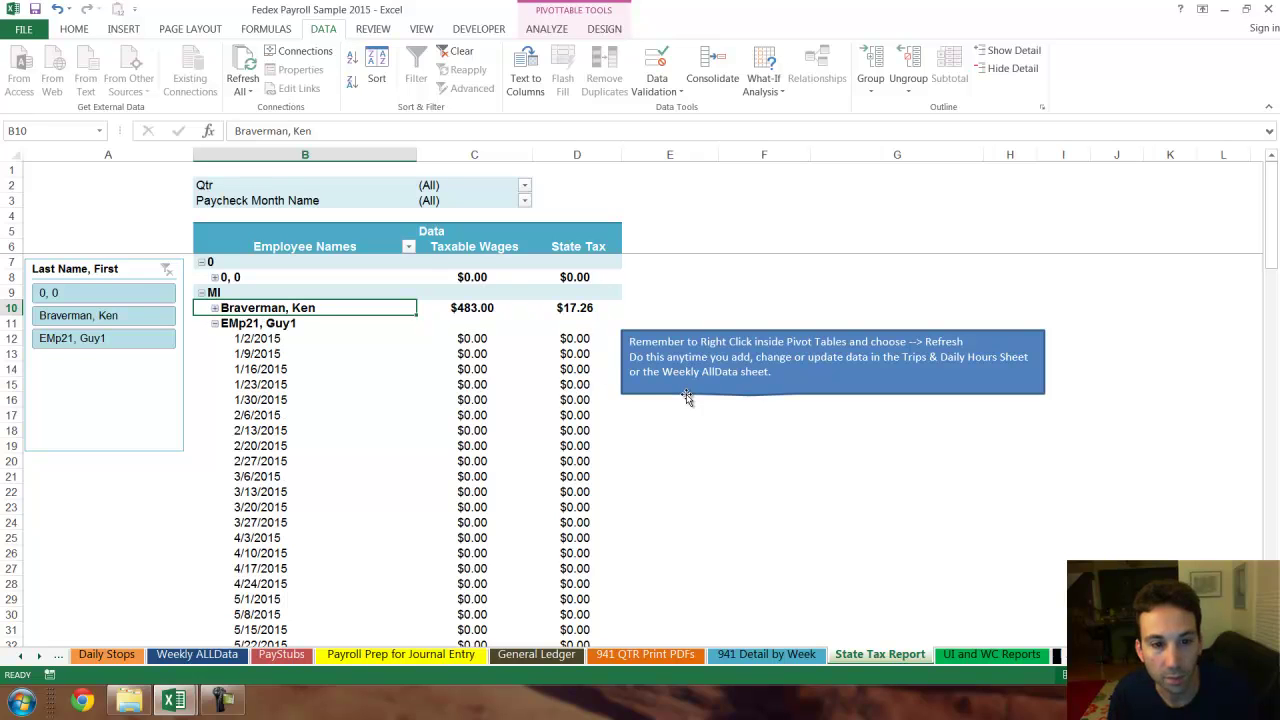
pyautogui.click(214, 323)
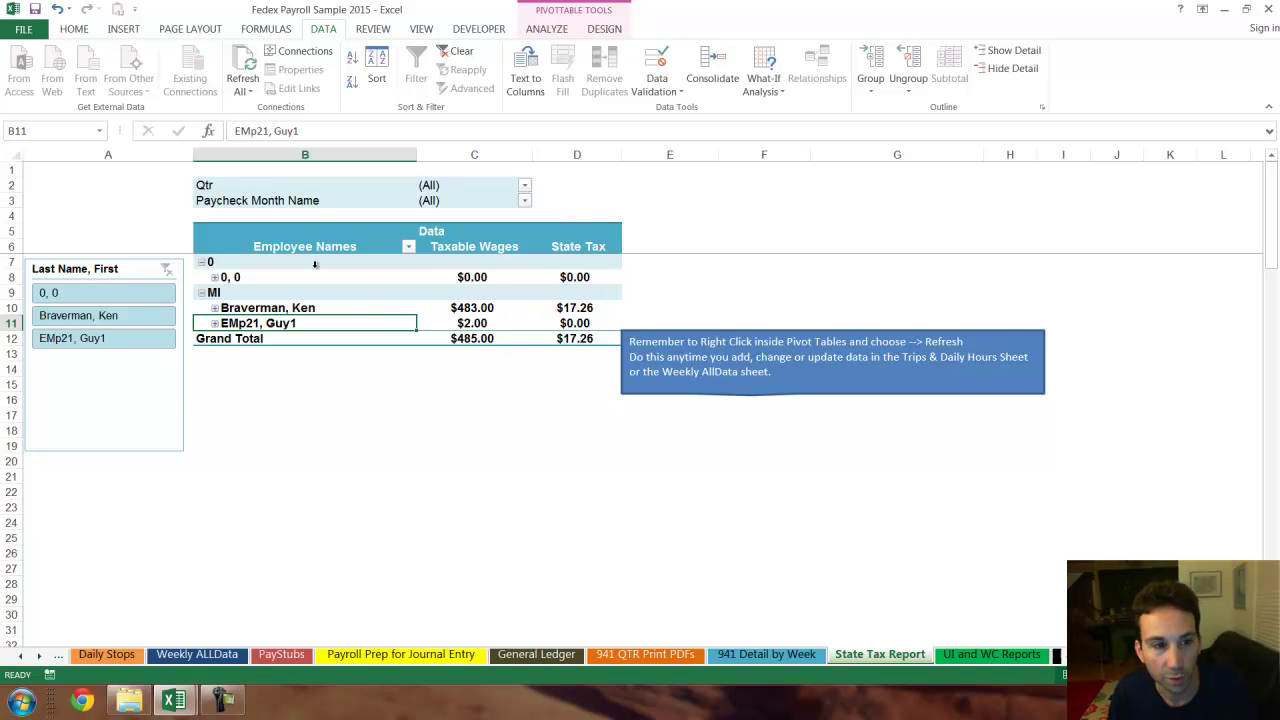
# - Check the Qtr filter without changing it, then move to the UI and WC Reports sheet
pyautogui.click(524, 186)
pyautogui.click(432, 370)
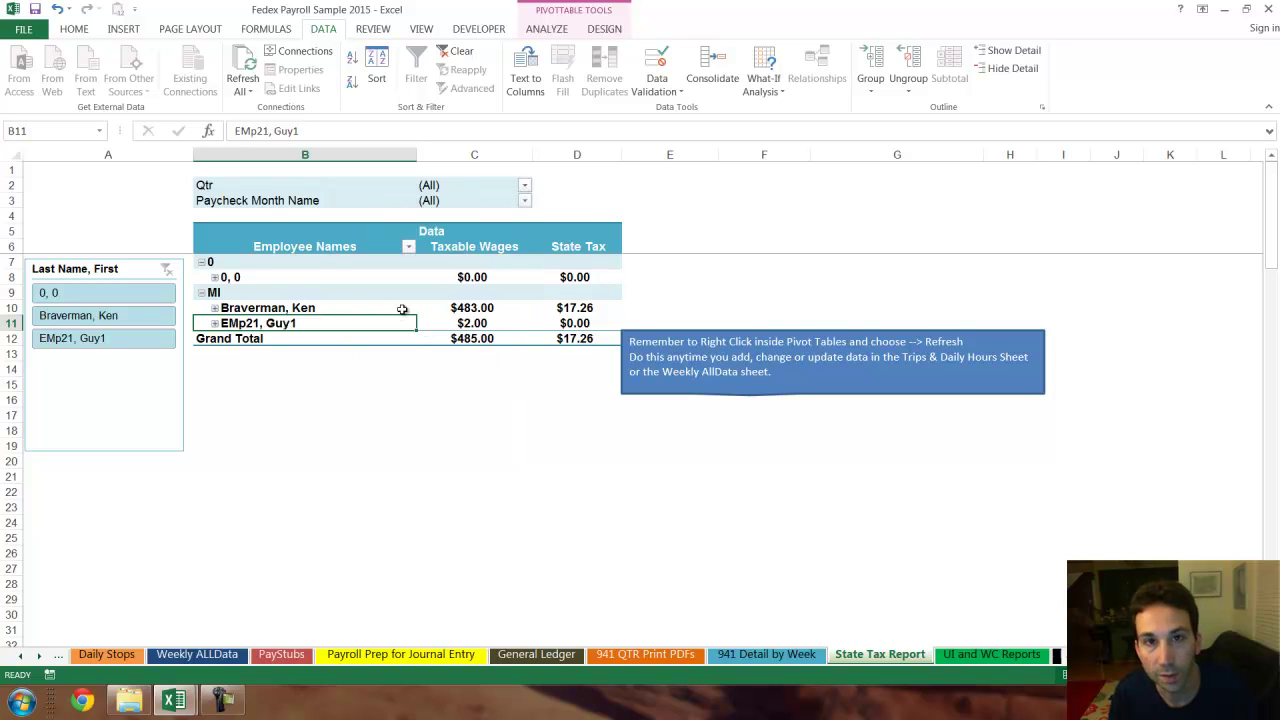
pyautogui.click(991, 654)
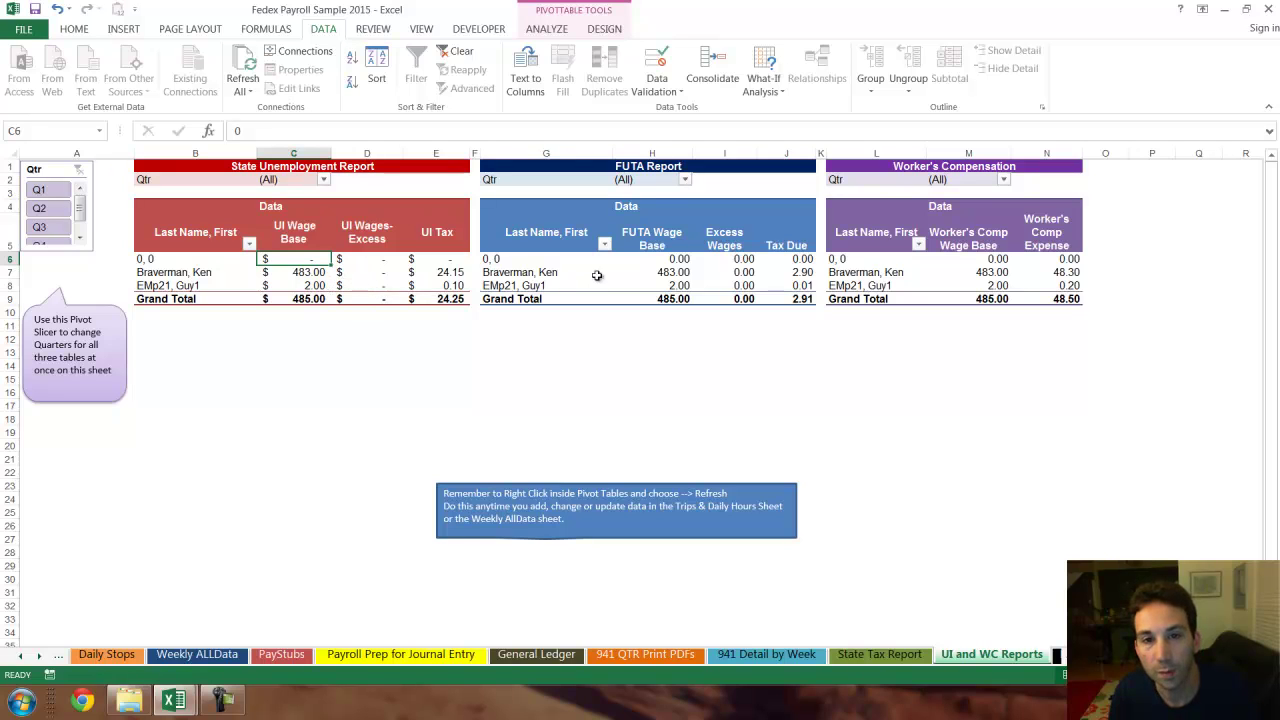
pyautogui.moveTo(195, 153); pyautogui.dragTo(1050, 153)
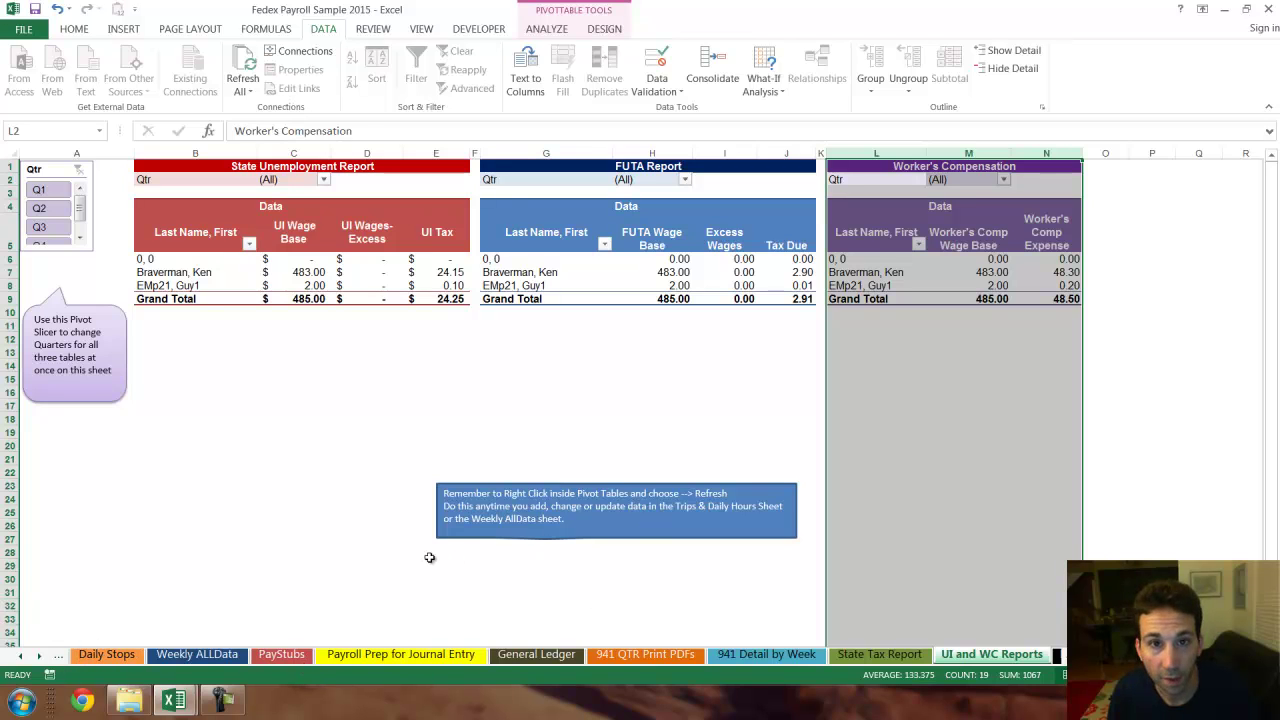
# - Return to the Daily Stops sheet listing the three June 18–19, 2015 stop entries
pyautogui.click(118, 658)
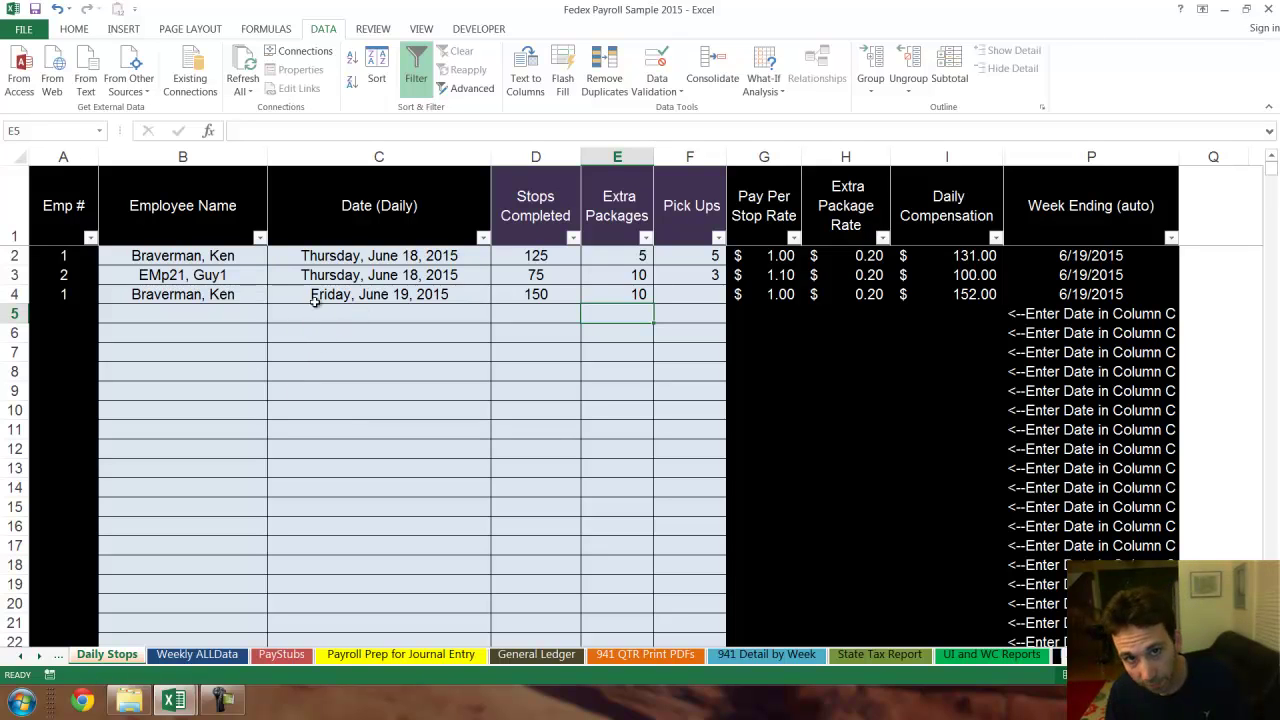